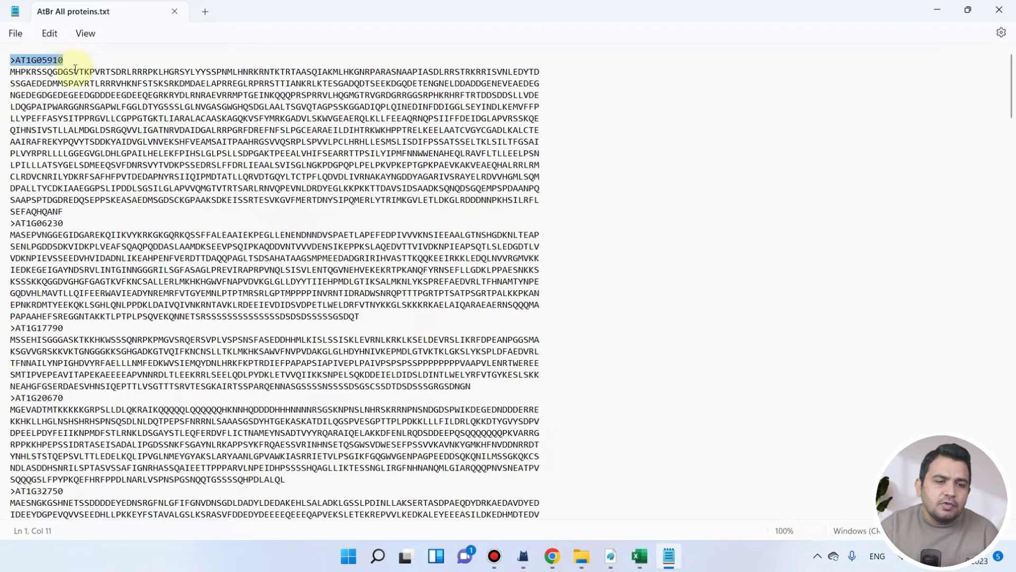
Step: Scroll through AtBr All proteins.txt, then open 'AT Br deleted repeated and renamed.txt' in Notepad
{"action": "scroll", "coordinate": [79, 132], "scroll_direction": "down", "scroll_amount": 1}
{"action": "scroll", "coordinate": [33, 109], "scroll_direction": "up", "scroll_amount": 1}
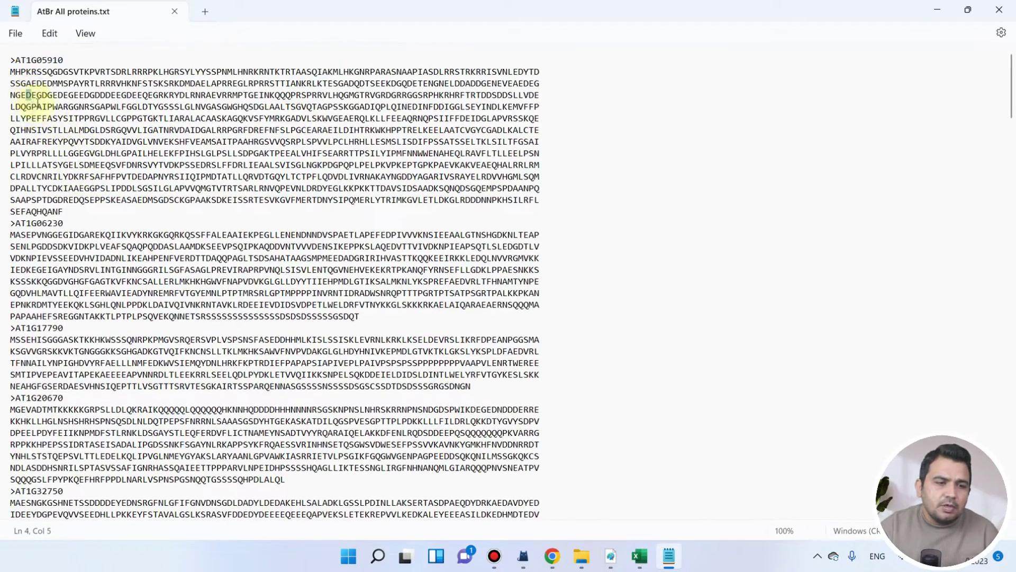
{"action": "scroll", "coordinate": [69, 211], "scroll_direction": "down", "scroll_amount": 20}
{"action": "scroll", "coordinate": [162, 323], "scroll_direction": "down", "scroll_amount": 10}
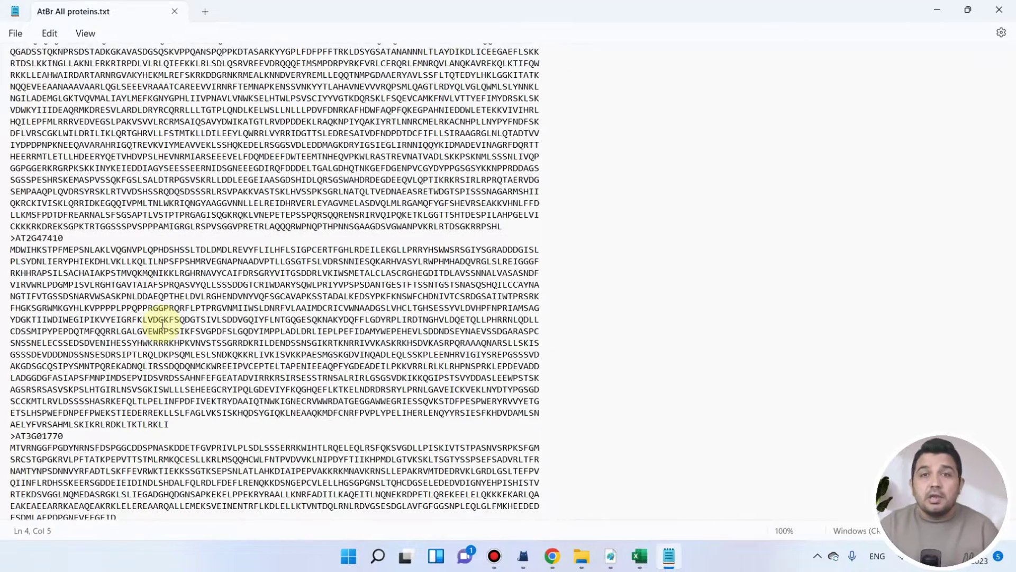
{"action": "scroll", "coordinate": [163, 323], "scroll_direction": "down", "scroll_amount": 10}
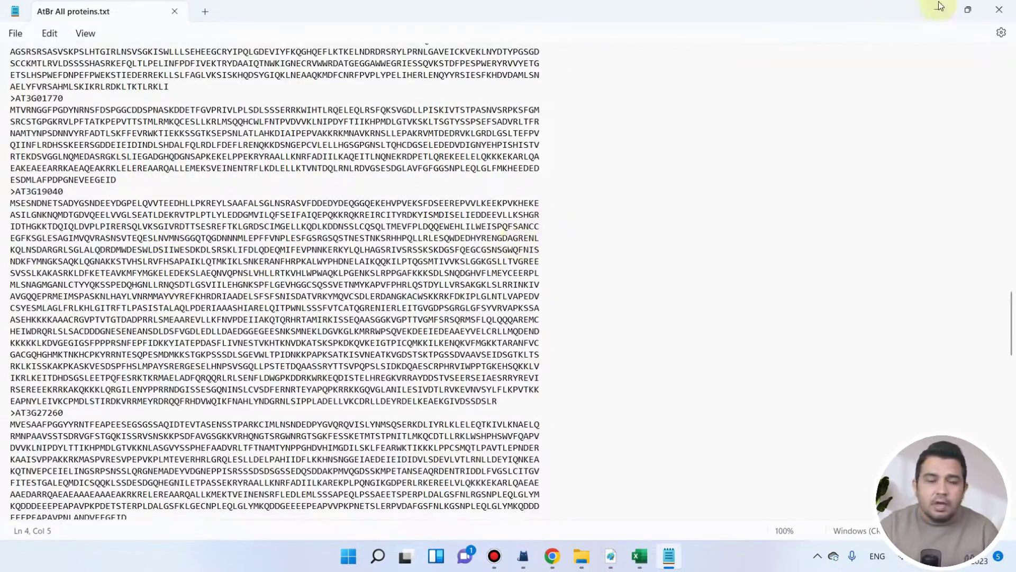
{"action": "left_click", "coordinate": [940, 7]}
{"action": "double_click", "coordinate": [191, 101]}
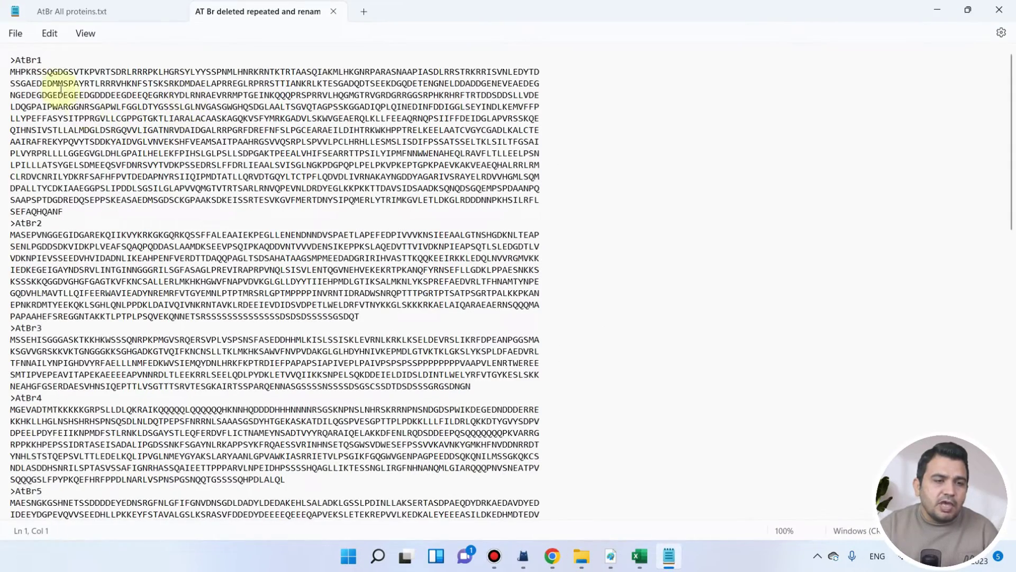
Step: Compare the AT gene-ID headers in AtBr All proteins with the renamed file's AtBr headers
{"action": "left_click", "coordinate": [106, 12]}
{"action": "scroll", "coordinate": [1011, 284], "scroll_direction": "up", "scroll_amount": 9}
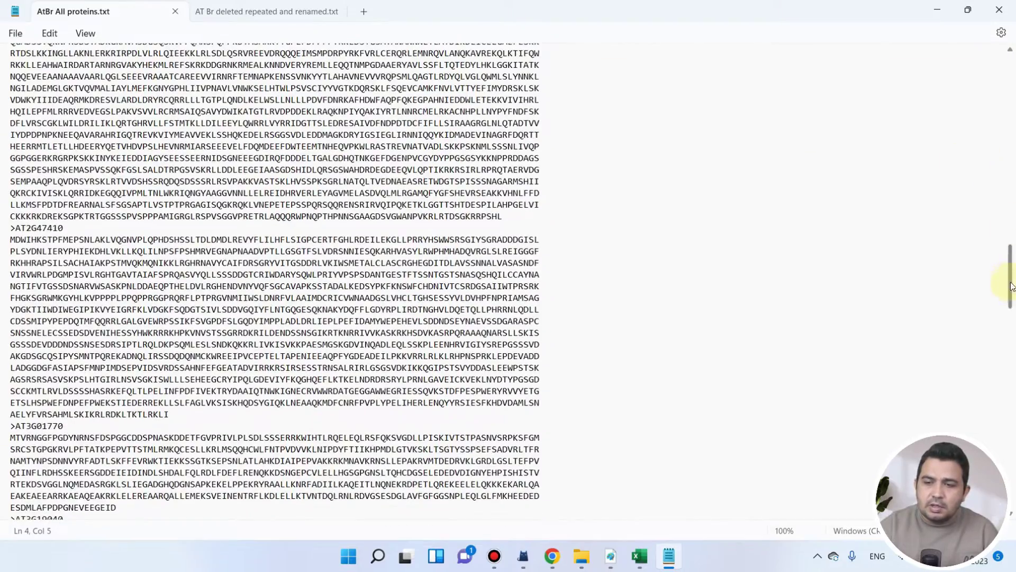
{"action": "left_click_drag", "start_coordinate": [1011, 286], "coordinate": [1011, 90]}
{"action": "left_click", "coordinate": [252, 12]}
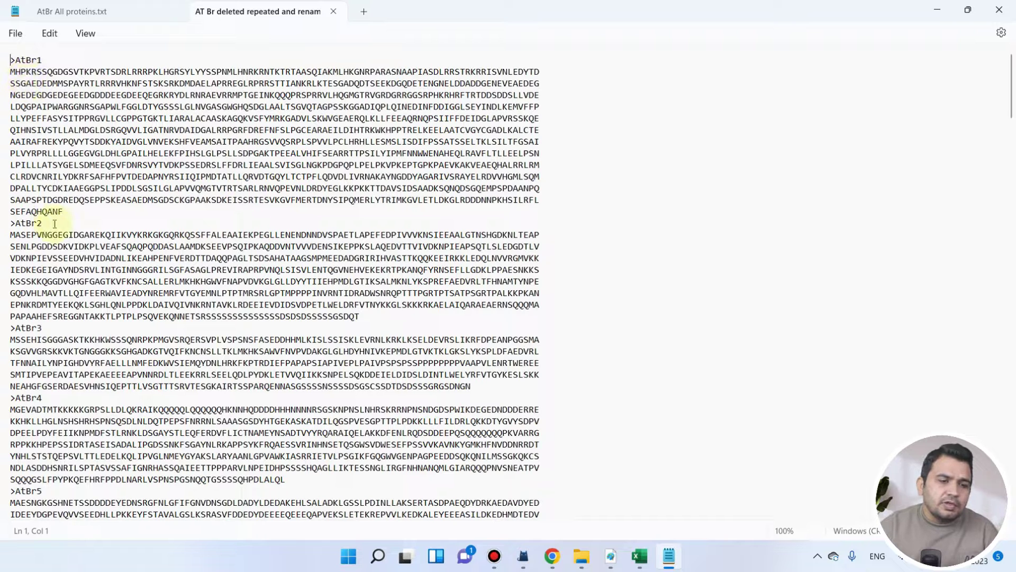
{"action": "left_click", "coordinate": [145, 16]}
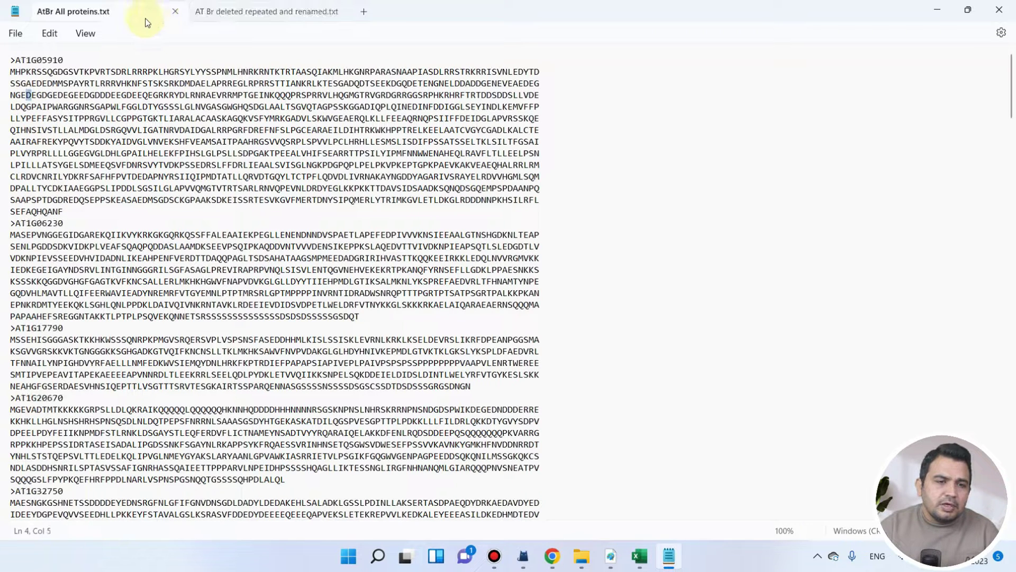
Step: Check the Excel AT genes sheet mapping gene IDs to AtBr names, then select OsBr All proteins.txt
{"action": "left_click", "coordinate": [945, 9]}
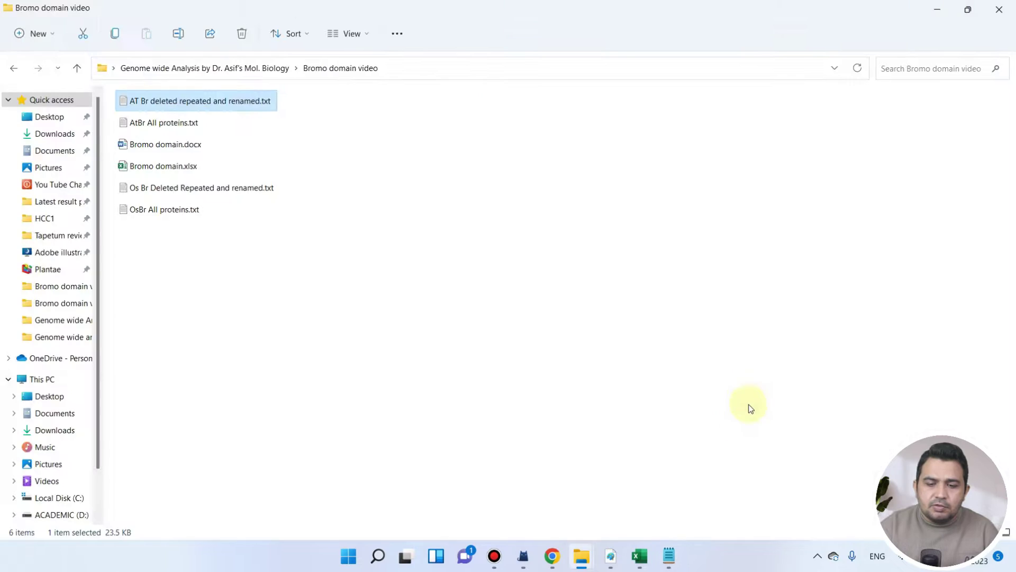
{"action": "left_click", "coordinate": [639, 557]}
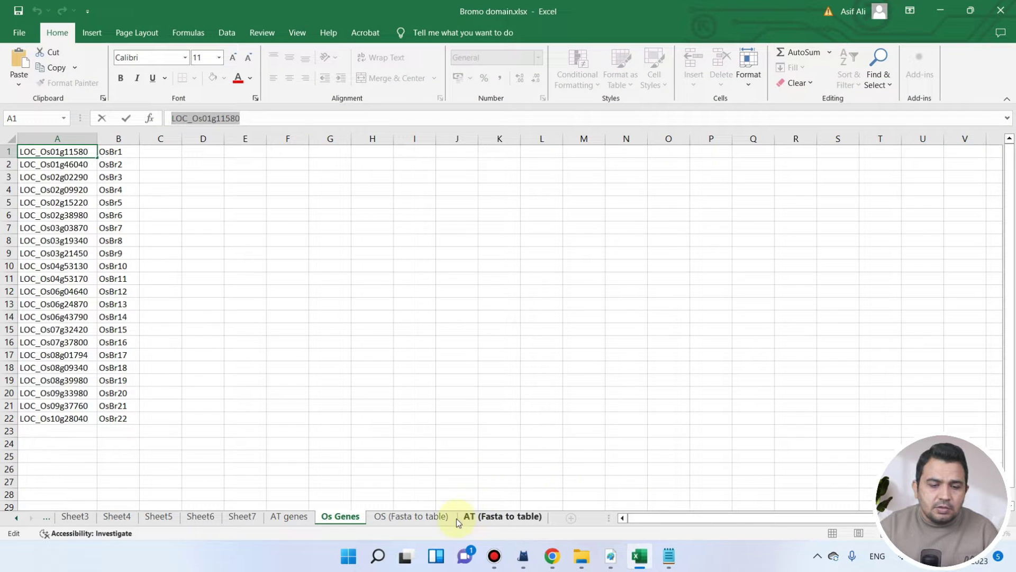
{"action": "left_click", "coordinate": [292, 517]}
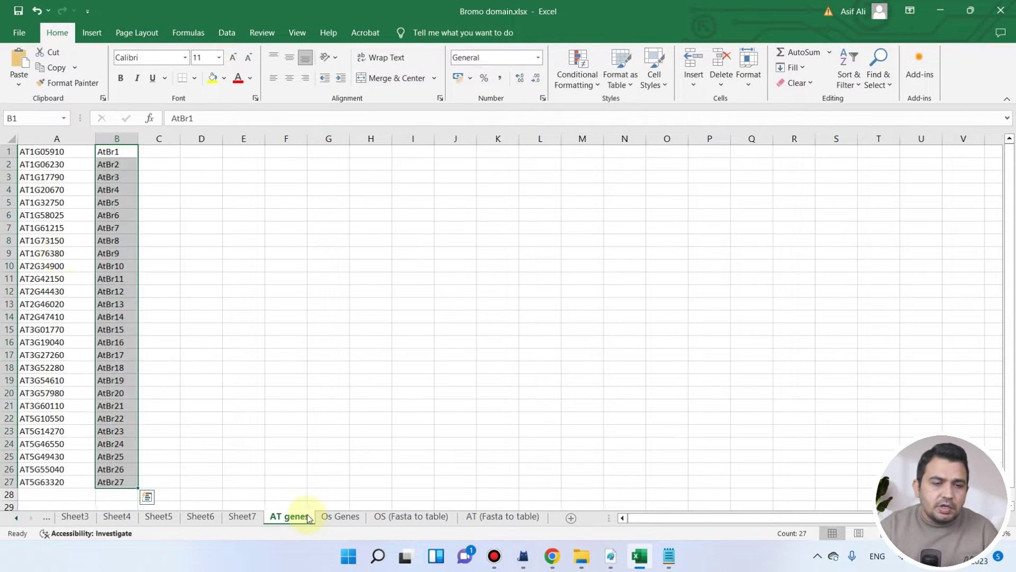
{"action": "left_click", "coordinate": [55, 150]}
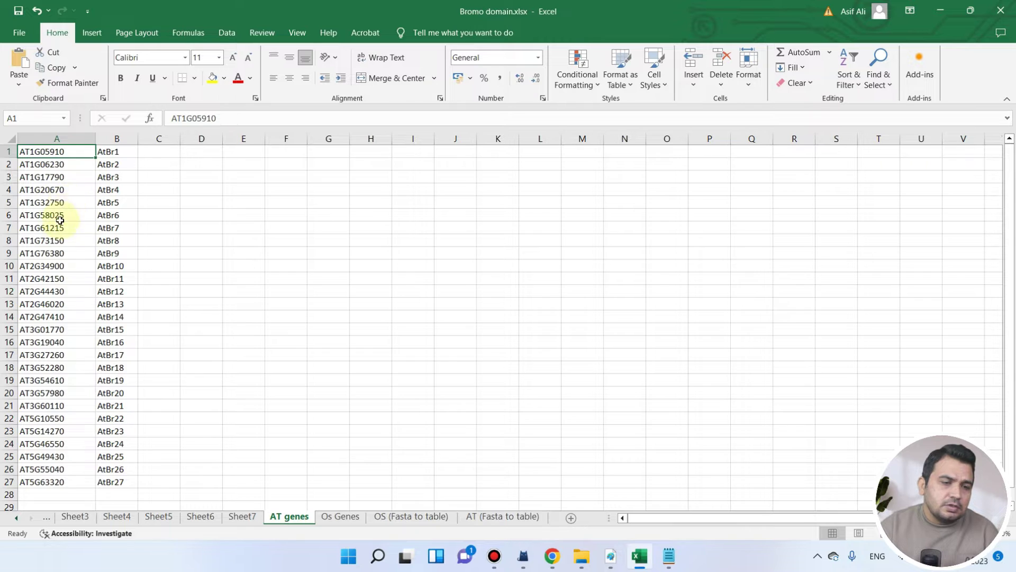
{"action": "scroll", "coordinate": [59, 220], "scroll_direction": "down", "scroll_amount": 1}
{"action": "scroll", "coordinate": [66, 302], "scroll_direction": "up", "scroll_amount": 1}
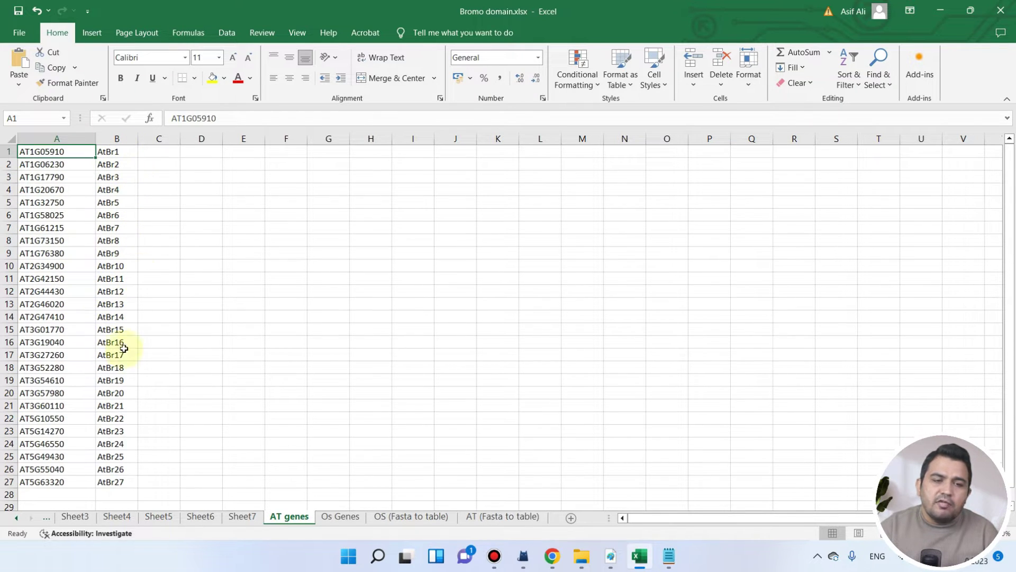
{"action": "left_click", "coordinate": [948, 10]}
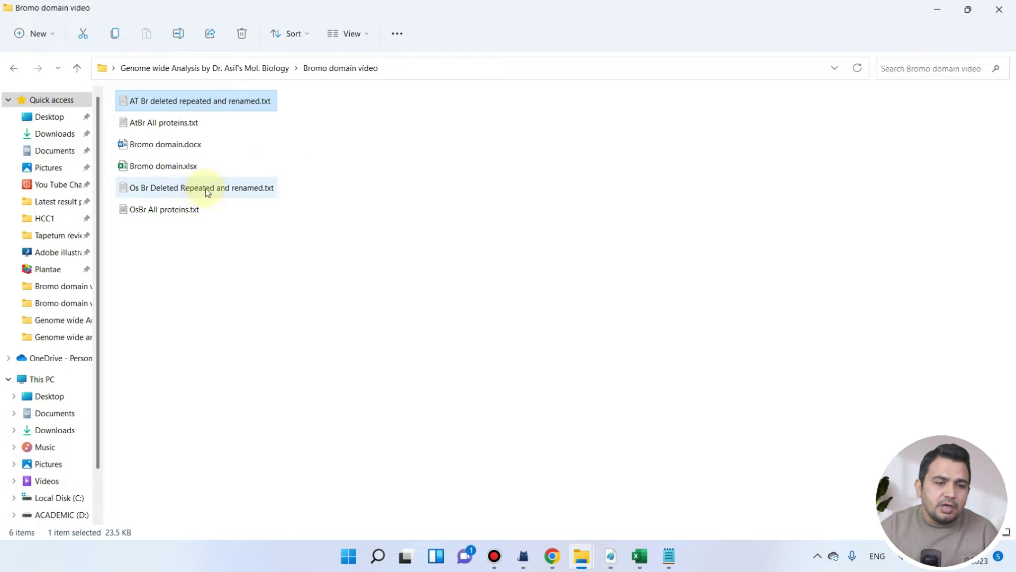
{"action": "left_click", "coordinate": [191, 211]}
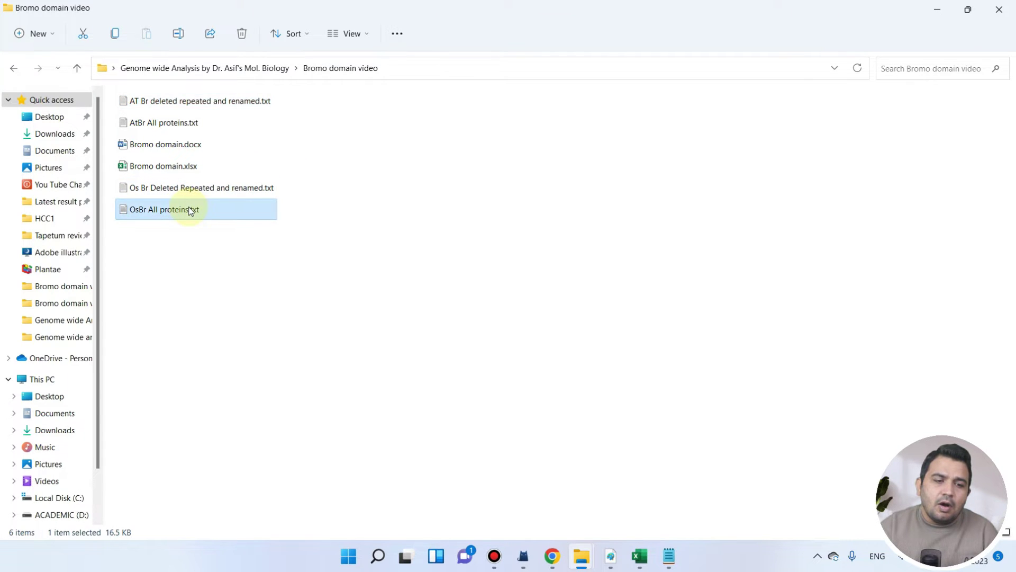
Step: Open OsBr All proteins.txt and 'Os Br Deleted Repeated and renamed.txt' as new Notepad tabs
{"action": "double_click", "coordinate": [190, 210]}
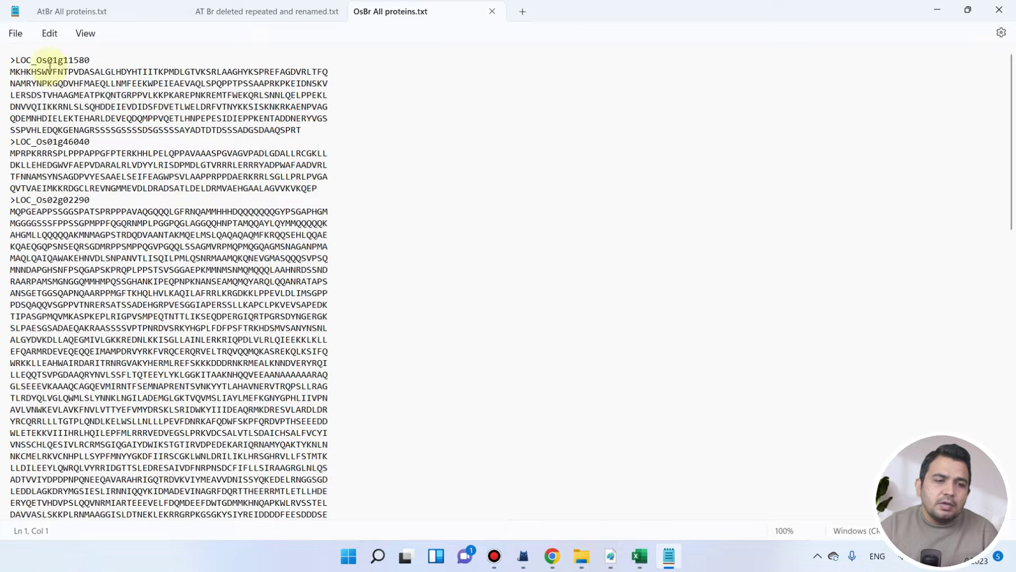
{"action": "scroll", "coordinate": [53, 68], "scroll_direction": "down", "scroll_amount": 15}
{"action": "scroll", "coordinate": [158, 298], "scroll_direction": "down", "scroll_amount": 15}
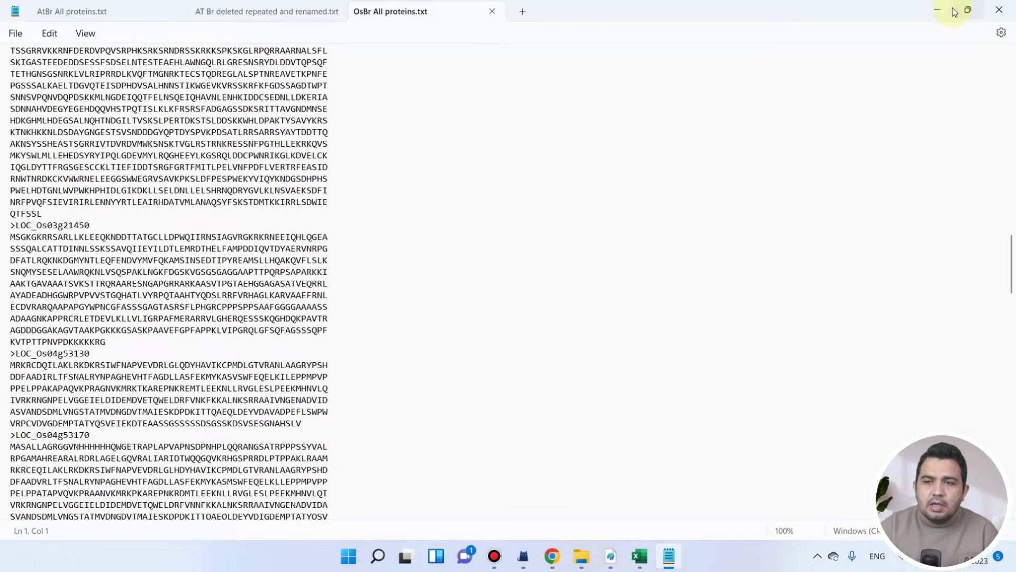
{"action": "left_click", "coordinate": [948, 9]}
{"action": "double_click", "coordinate": [260, 193]}
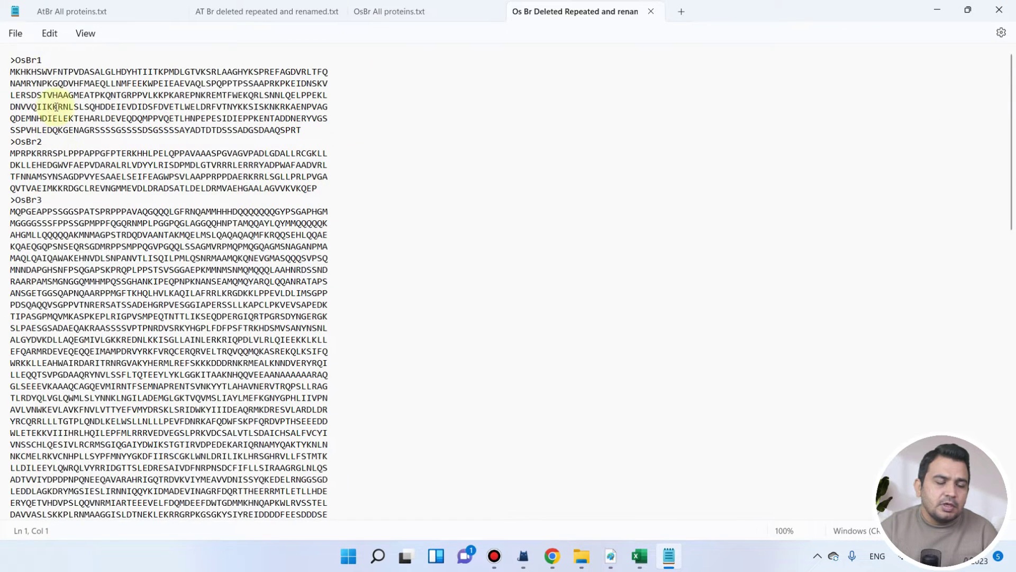
{"action": "scroll", "coordinate": [43, 148], "scroll_direction": "down", "scroll_amount": 12}
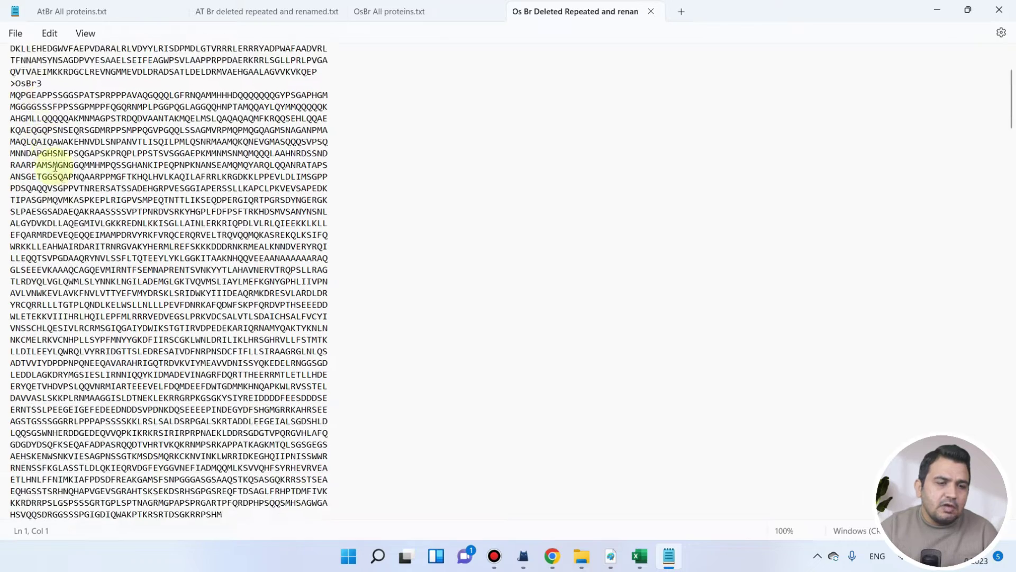
{"action": "scroll", "coordinate": [77, 201], "scroll_direction": "down", "scroll_amount": 3}
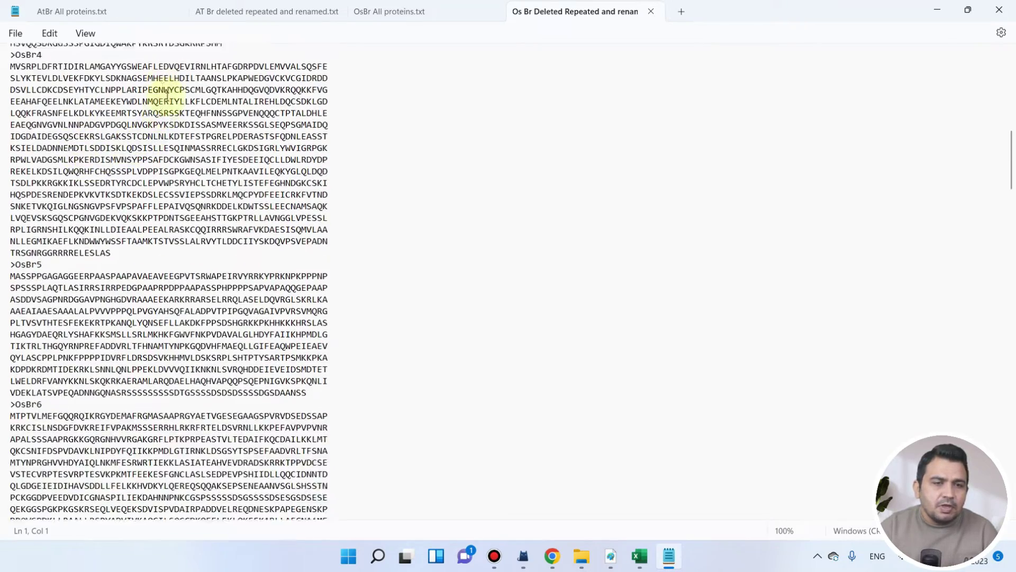
Step: Compare the AtBr All proteins and renamed AtBr tabs, marking 05910 in the first gene ID
{"action": "left_click", "coordinate": [141, 7]}
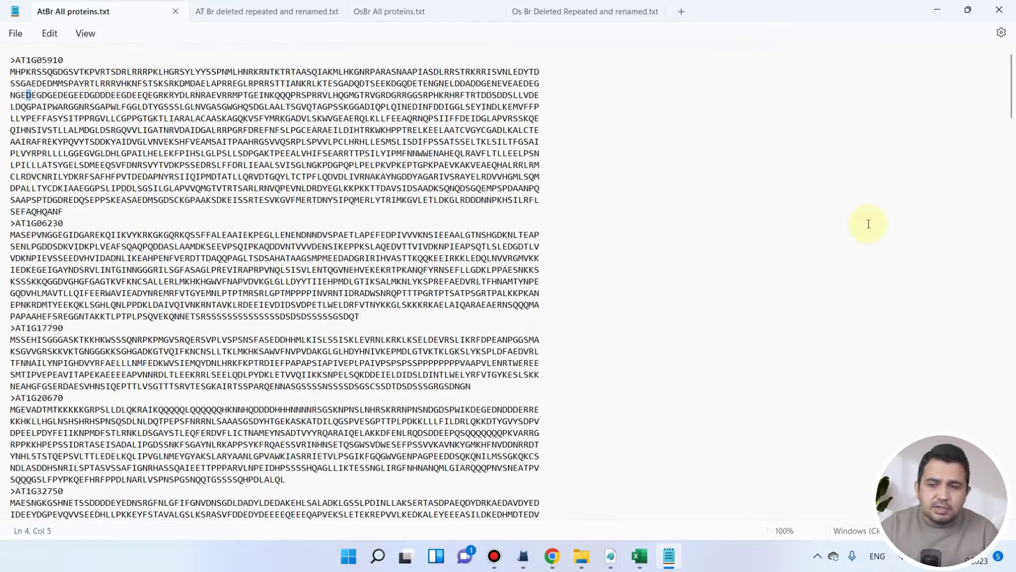
{"action": "mouse_move", "coordinate": [1012, 97]}
{"action": "left_mouse_down"}
{"action": "mouse_move", "coordinate": [1011, 113]}
{"action": "mouse_move", "coordinate": [1012, 81]}
{"action": "left_mouse_up"}
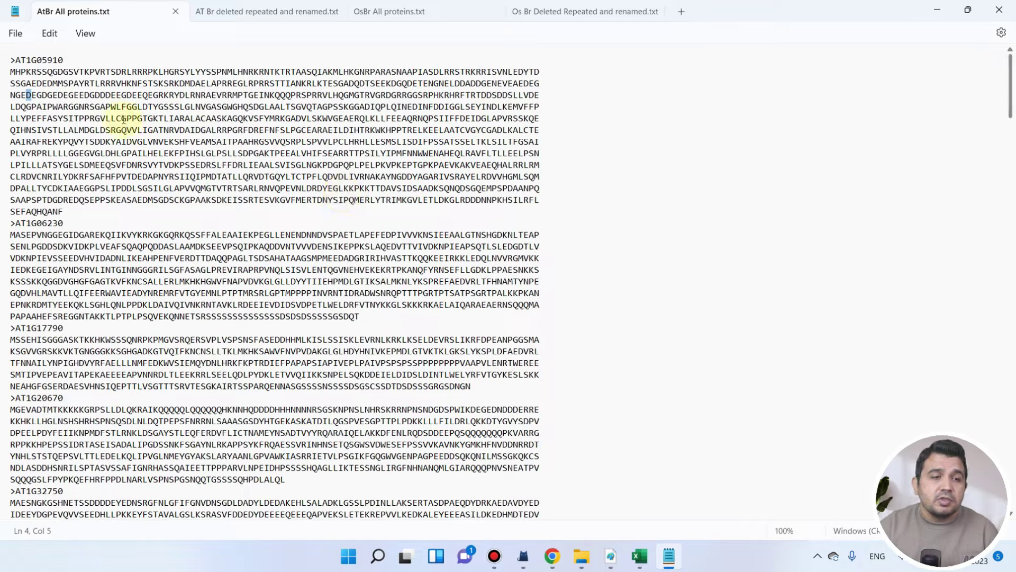
{"action": "left_click", "coordinate": [272, 14]}
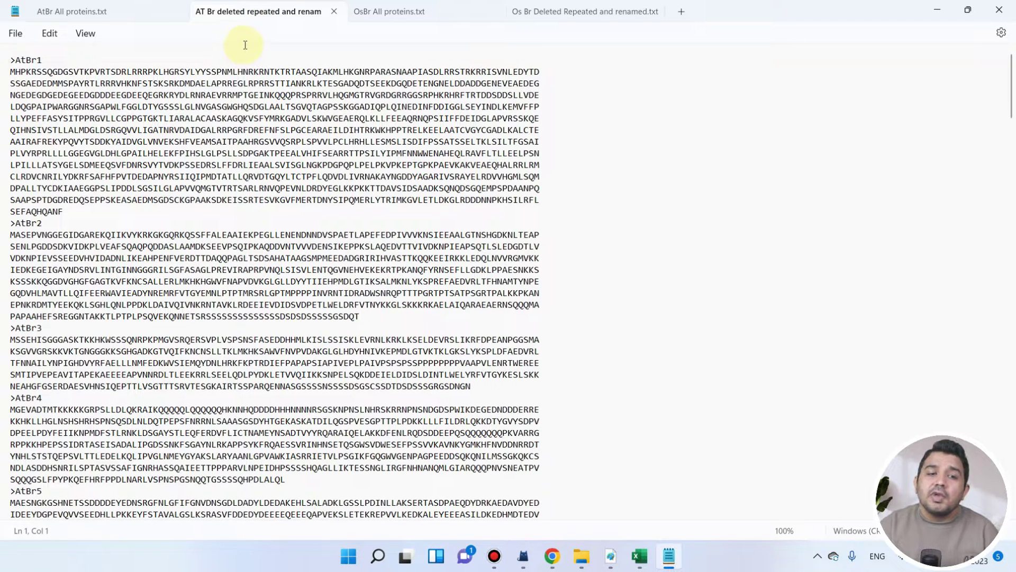
{"action": "left_click", "coordinate": [105, 16]}
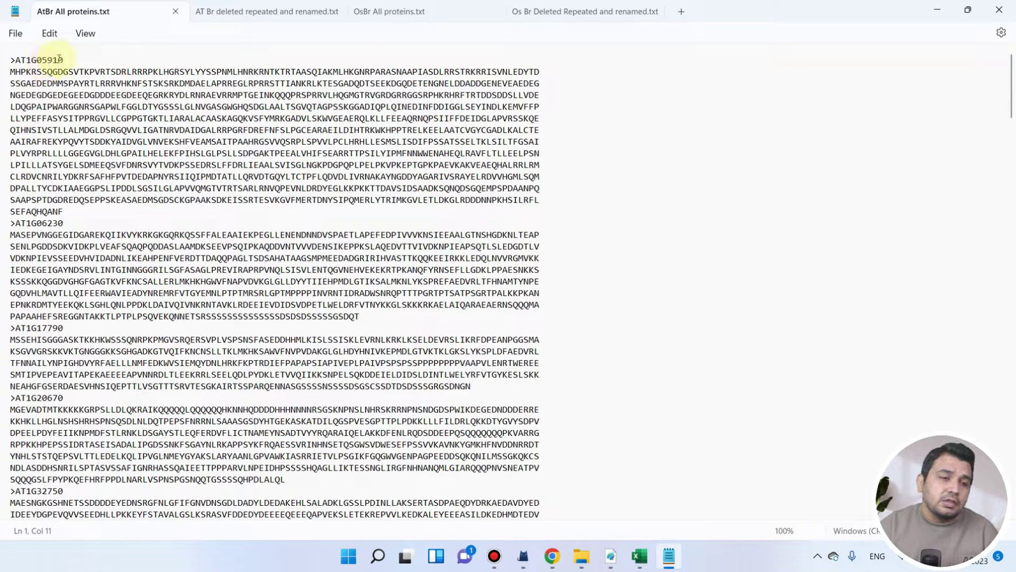
{"action": "left_click_drag", "start_coordinate": [64, 59], "coordinate": [37, 60]}
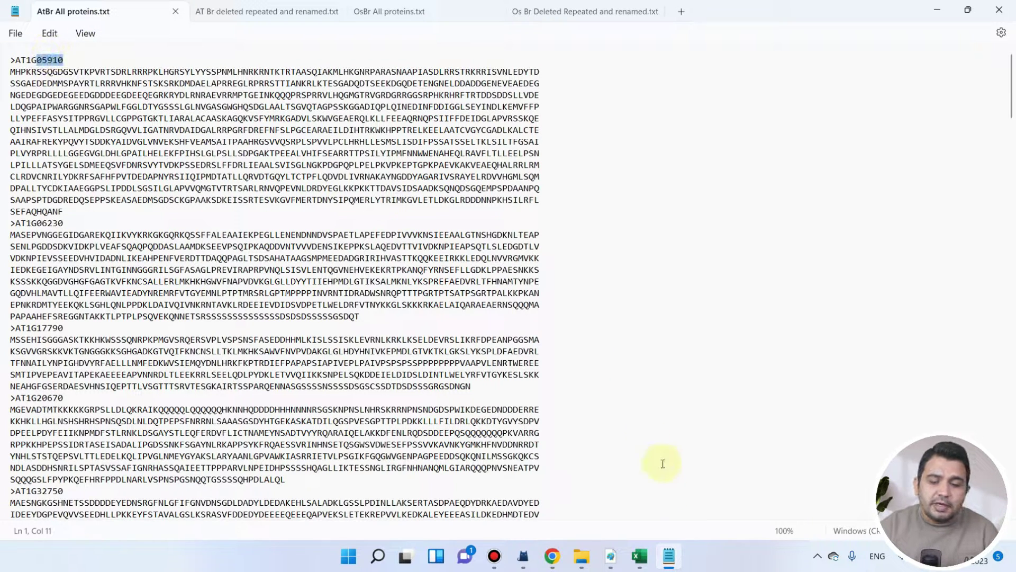
{"action": "left_click", "coordinate": [639, 556]}
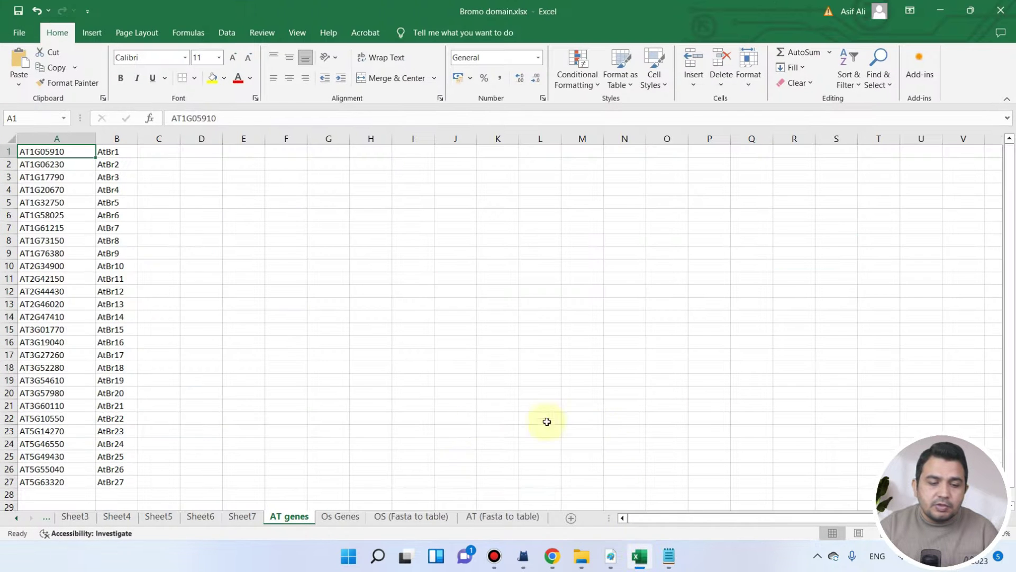
Step: Select the gene ID column A on the AT genes and Os Genes sheets, ending on AT genes
{"action": "left_click", "coordinate": [58, 137]}
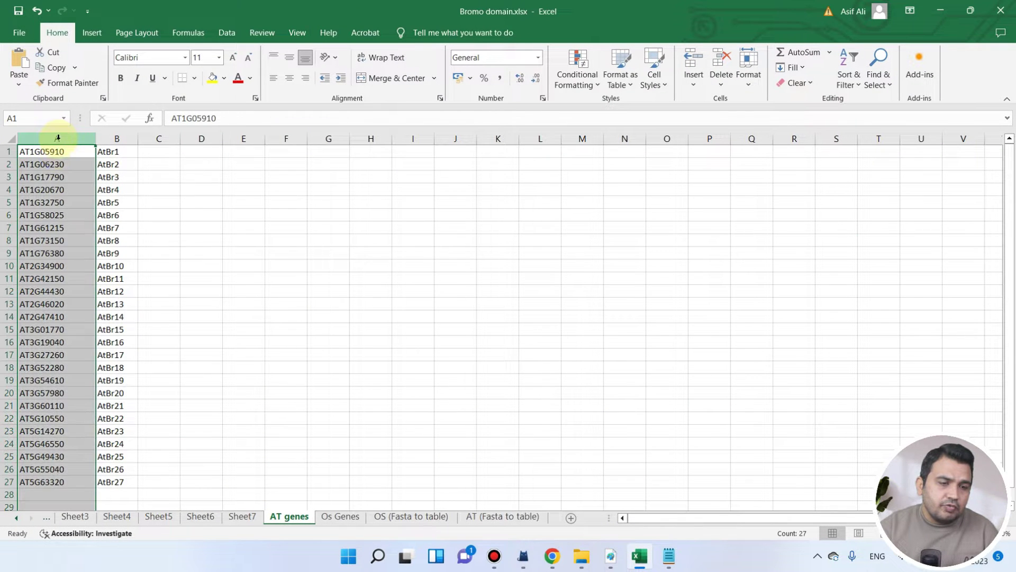
{"action": "left_click", "coordinate": [342, 517]}
{"action": "left_click", "coordinate": [75, 134]}
{"action": "left_click", "coordinate": [289, 328]}
{"action": "left_click", "coordinate": [303, 518]}
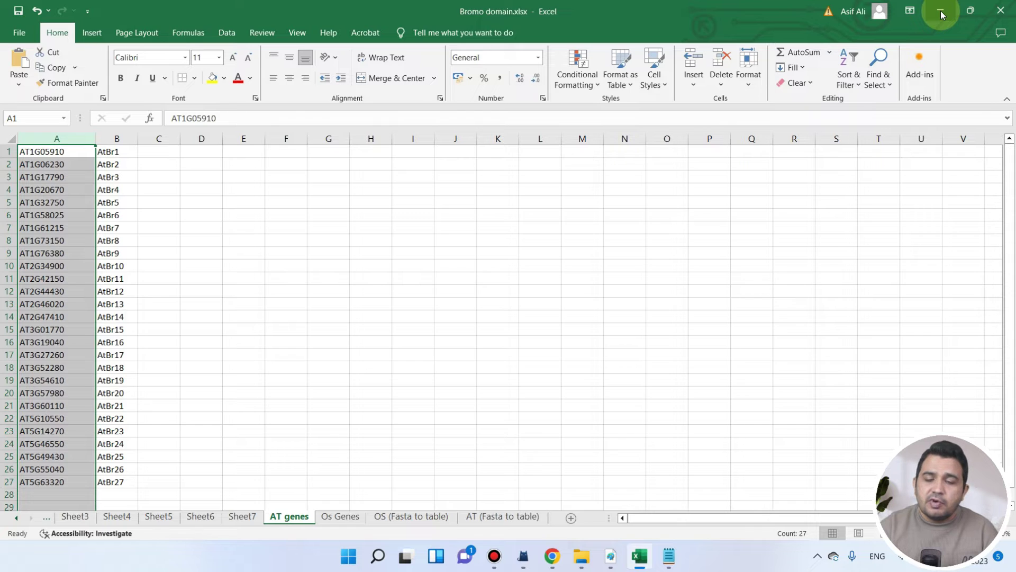
{"action": "left_click", "coordinate": [941, 10]}
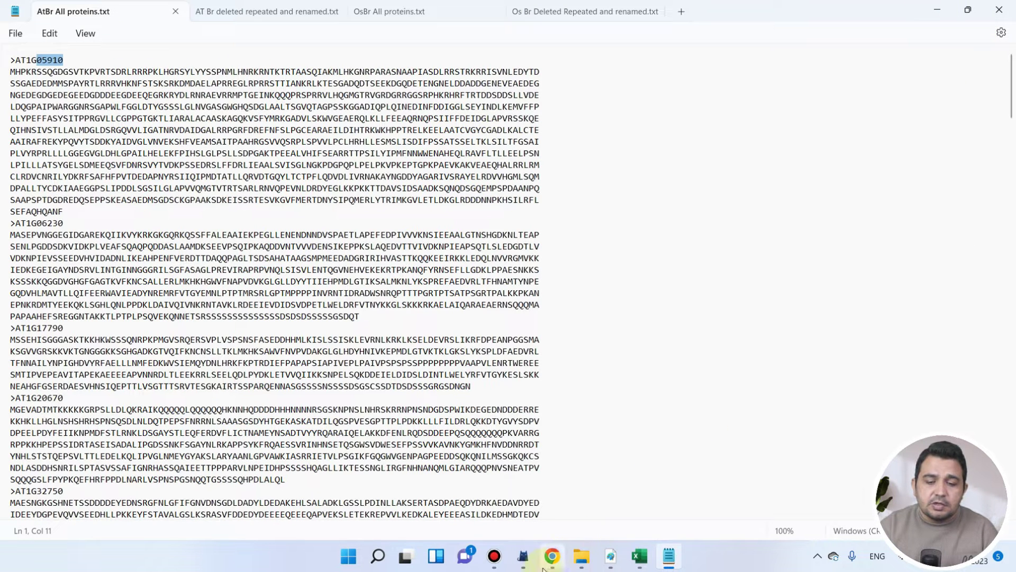
Step: Search Google for 'gene structure display server' and open the GSDS 2.0 result in a new tab
{"action": "left_click", "coordinate": [551, 557]}
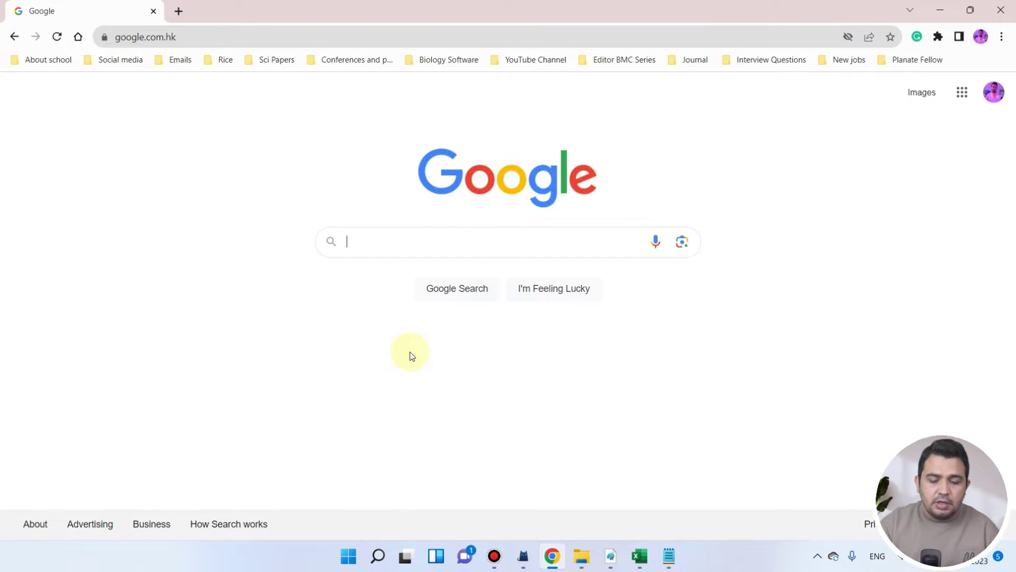
{"action": "type", "text": "gene s"}
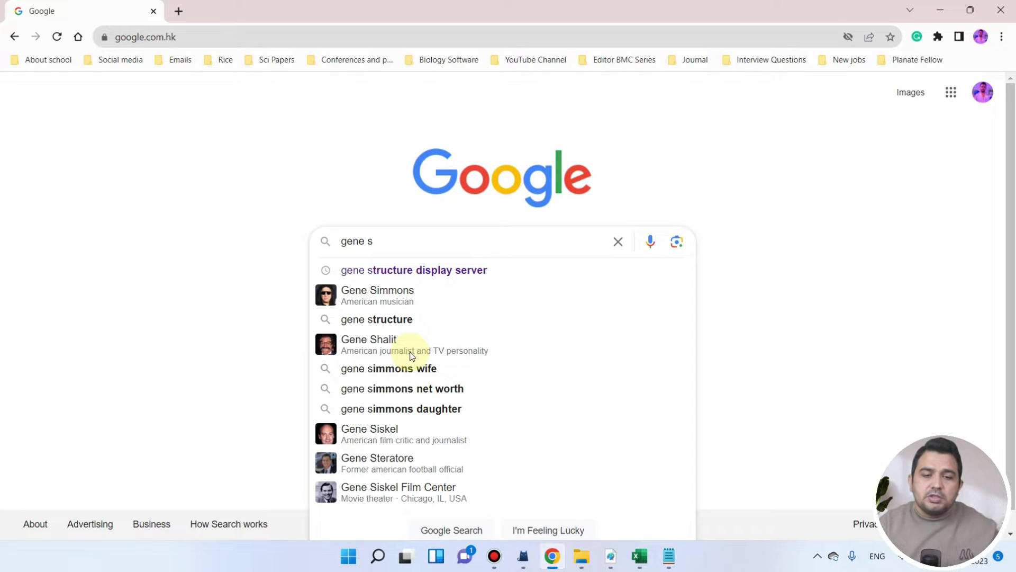
{"action": "left_click", "coordinate": [478, 276]}
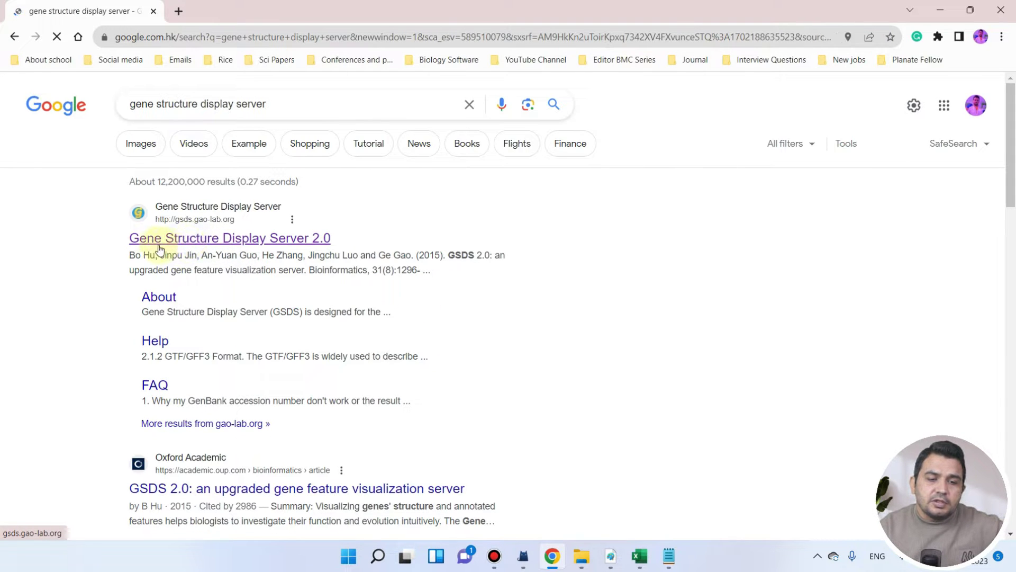
{"action": "right_click", "coordinate": [290, 238]}
{"action": "left_click", "coordinate": [318, 248]}
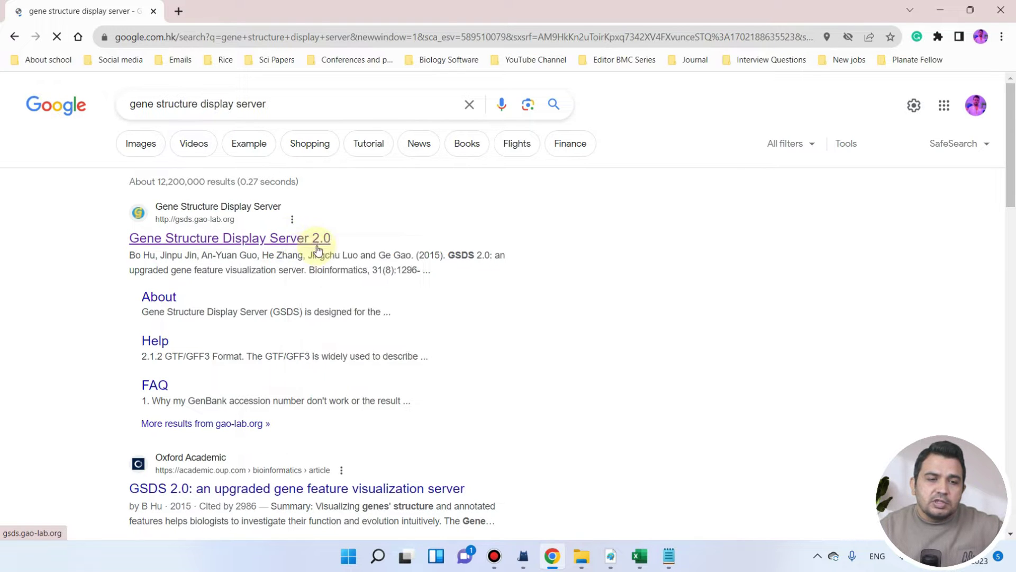
{"action": "left_click", "coordinate": [171, 16]}
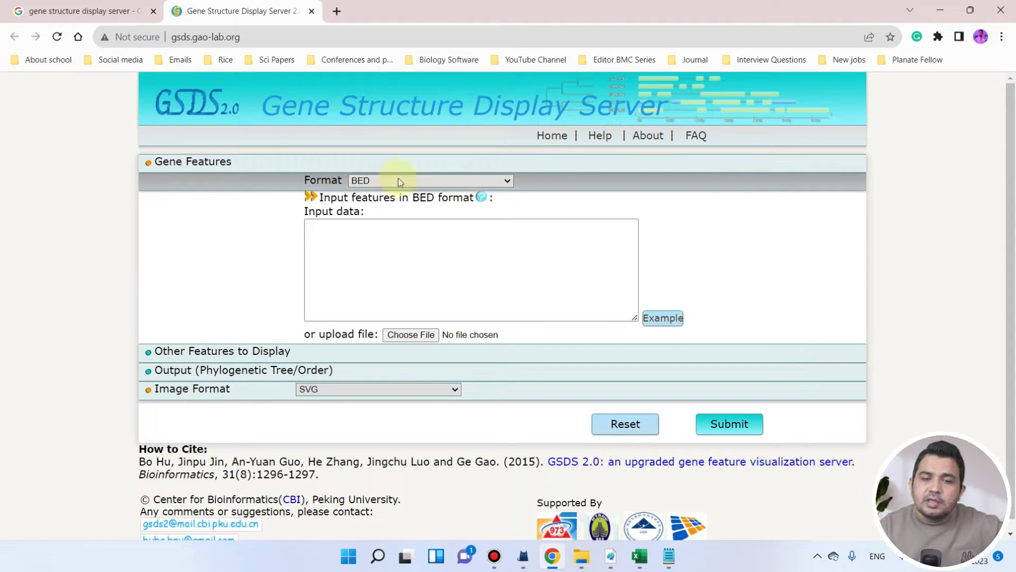
Step: Set the input format to Sequence(FASTA) and highlight the CDS and Genomic sequence field headings
{"action": "left_click", "coordinate": [414, 182]}
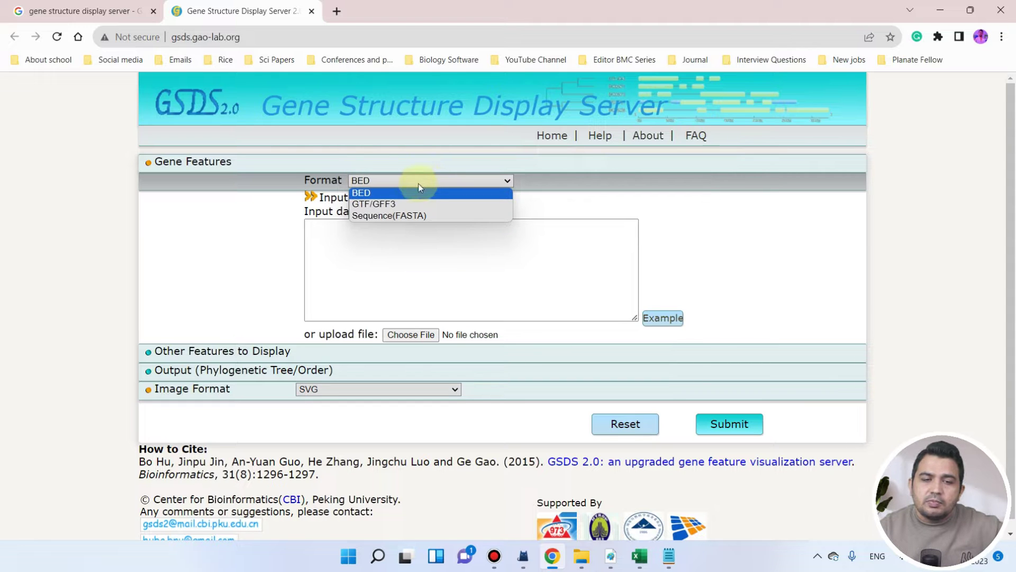
{"action": "left_click", "coordinate": [393, 216]}
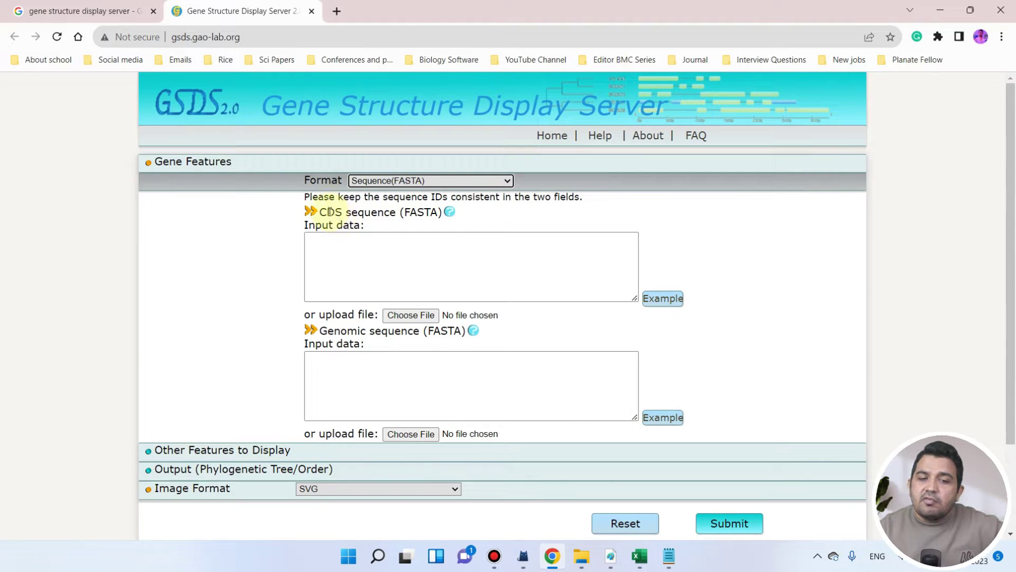
{"action": "left_click_drag", "start_coordinate": [323, 212], "coordinate": [382, 229]}
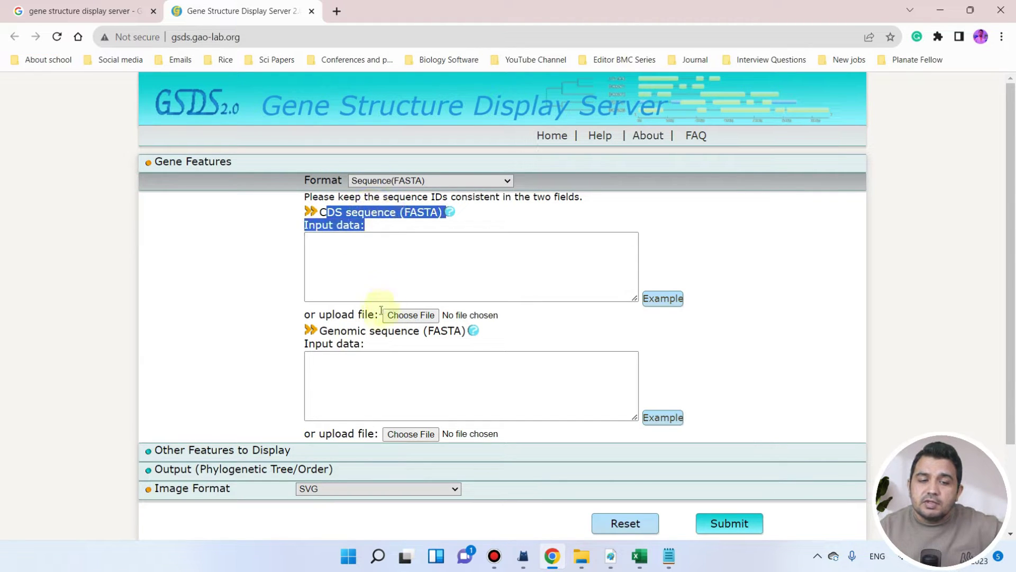
{"action": "left_click_drag", "start_coordinate": [328, 330], "coordinate": [420, 338]}
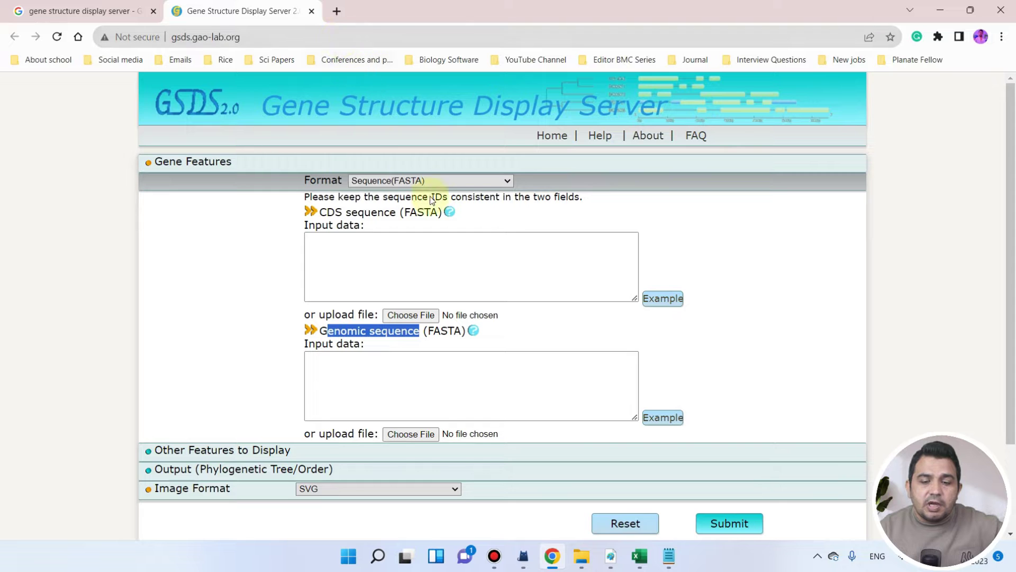
Step: Select the 27 AT gene IDs in Excel column A, then start typing 'ta' in a new browser tab
{"action": "left_click", "coordinate": [640, 557]}
{"action": "left_click", "coordinate": [160, 202]}
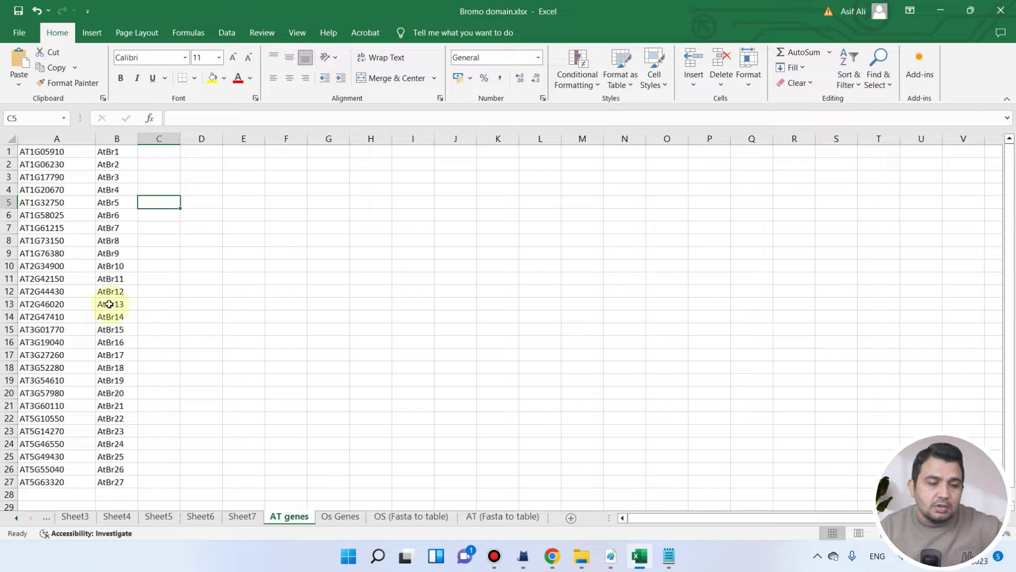
{"action": "left_click", "coordinate": [79, 138]}
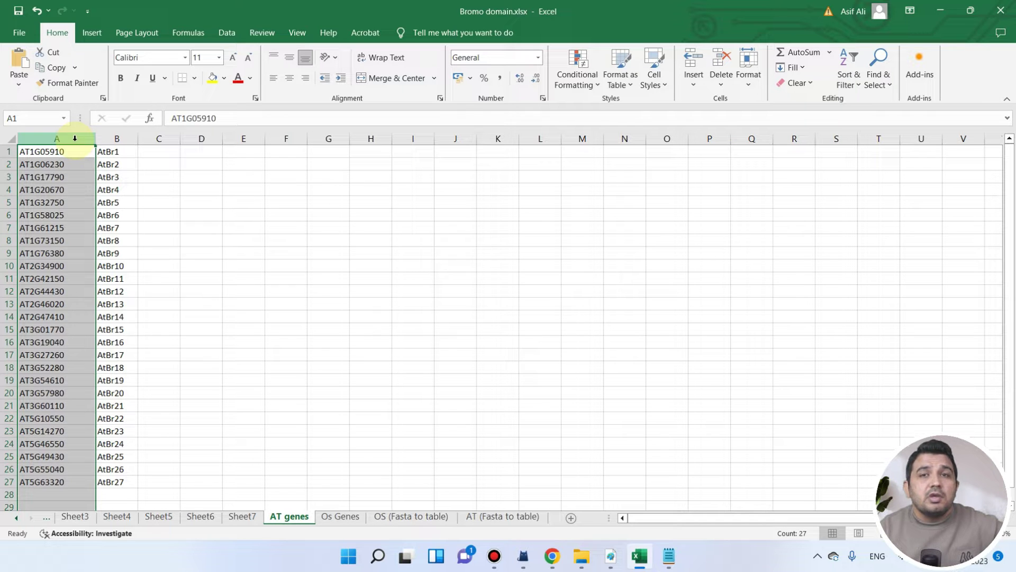
{"action": "left_click", "coordinate": [940, 11]}
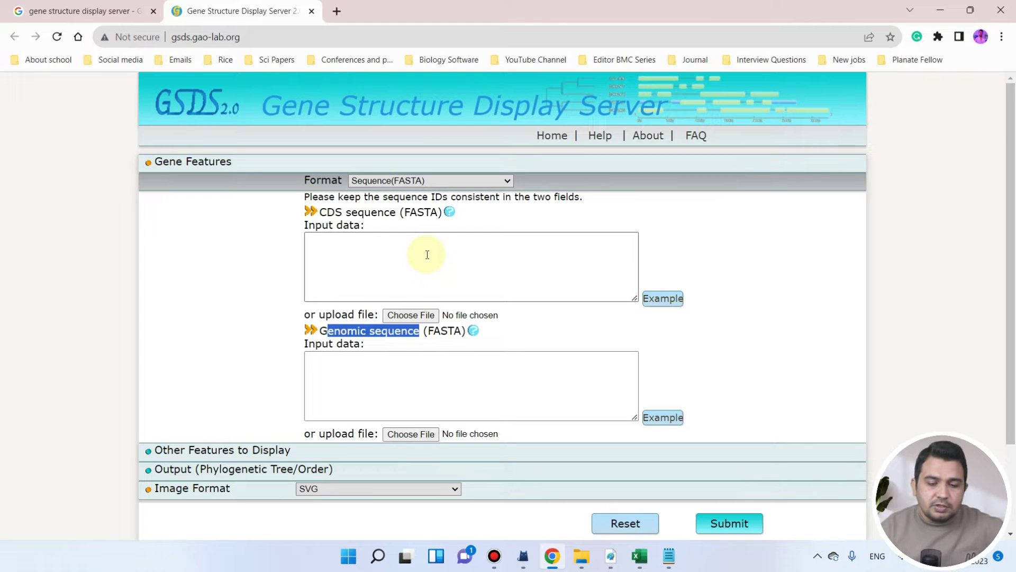
{"action": "left_click", "coordinate": [336, 11]}
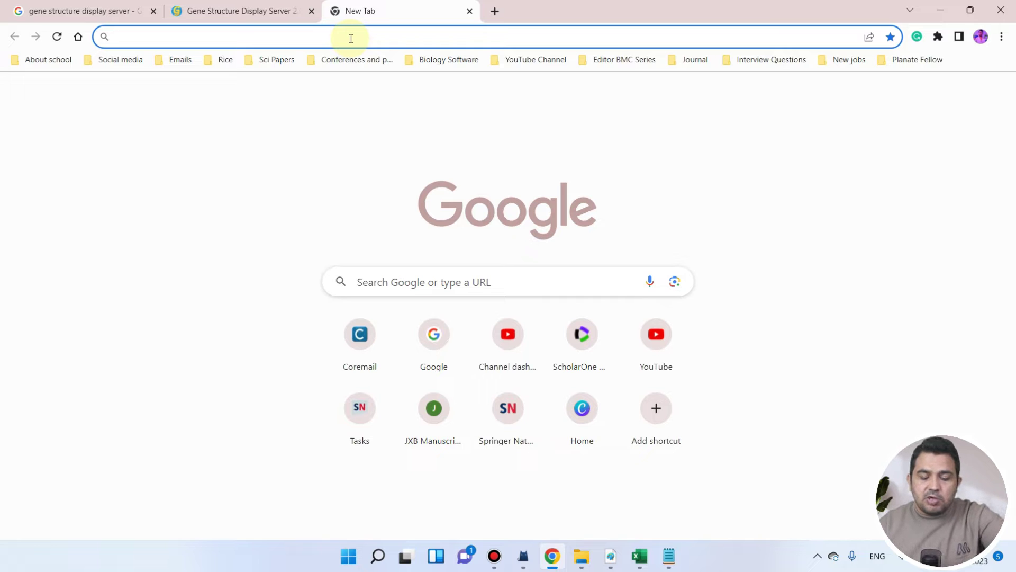
{"action": "type", "text": "ta"}
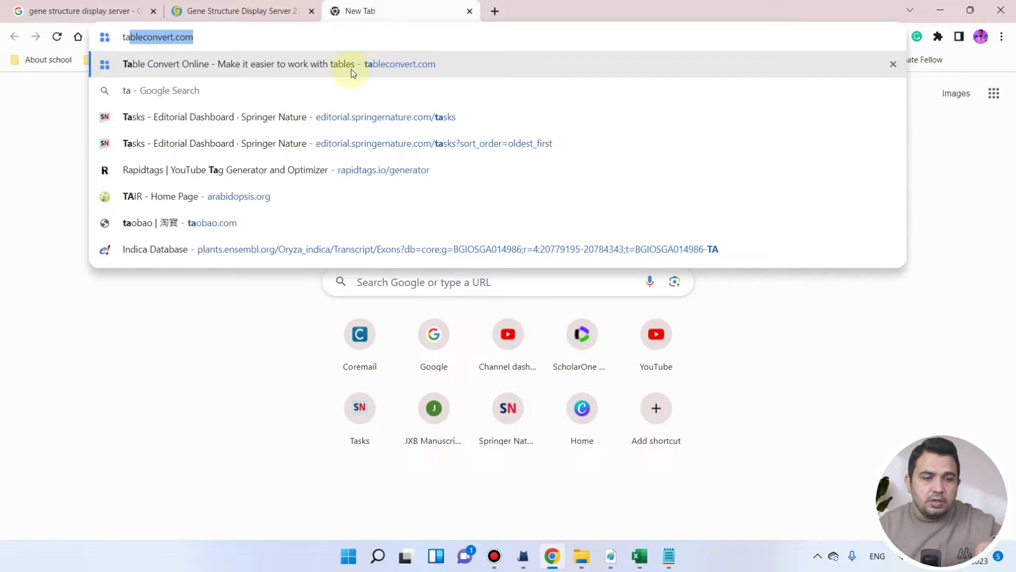
Step: Go from the TAIR home page through Bulk Data Retrieval to the Sequences download tool
{"action": "left_click", "coordinate": [328, 206]}
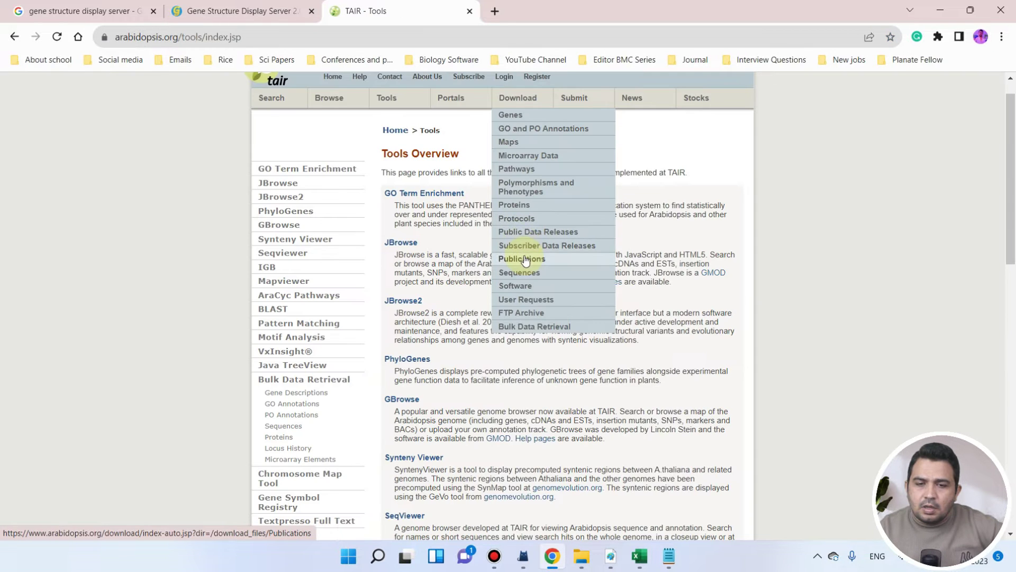
{"action": "left_click", "coordinate": [549, 330]}
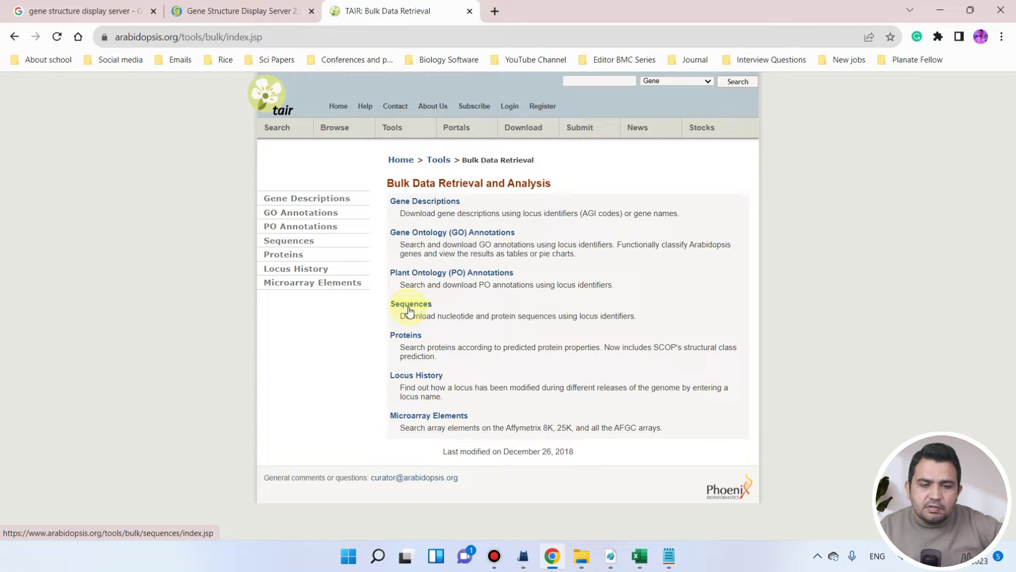
{"action": "left_click", "coordinate": [410, 311]}
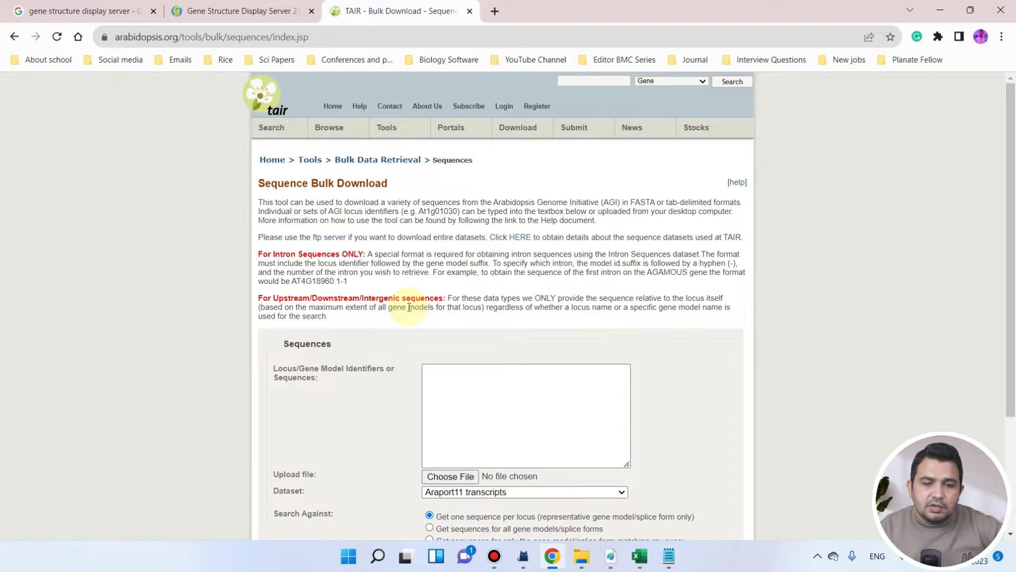
Step: Copy the AT gene IDs from Excel column A and paste them into TAIR's Locus/Gene box
{"action": "scroll", "coordinate": [409, 307], "scroll_direction": "down", "scroll_amount": 3}
{"action": "left_click", "coordinate": [450, 224]}
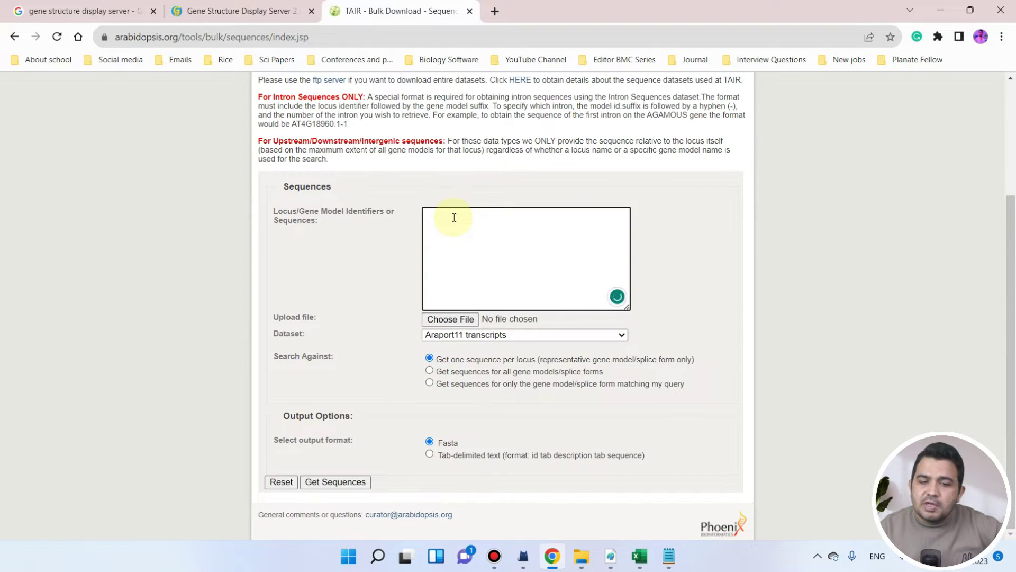
{"action": "left_click", "coordinate": [640, 555]}
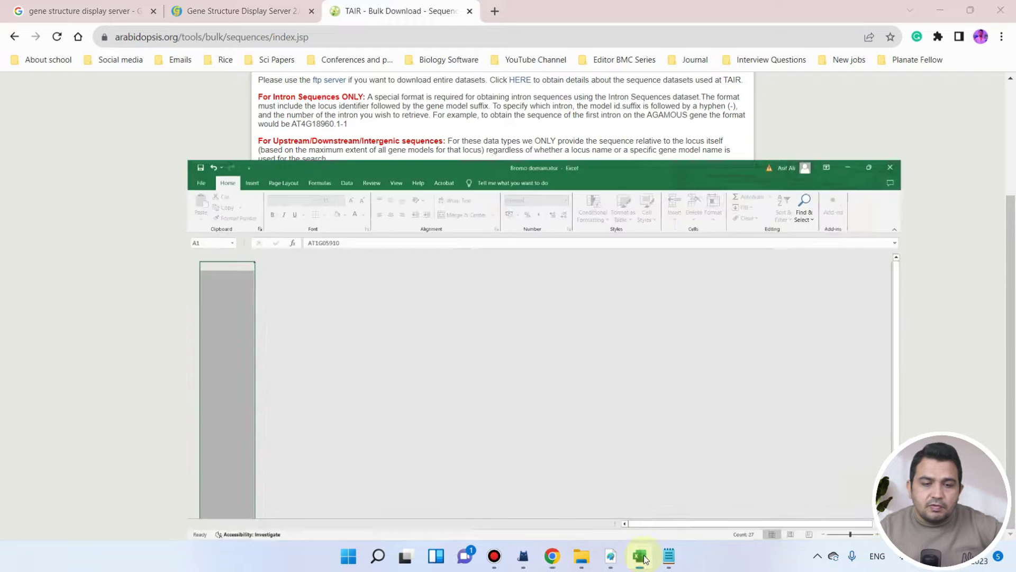
{"action": "left_click", "coordinate": [65, 139]}
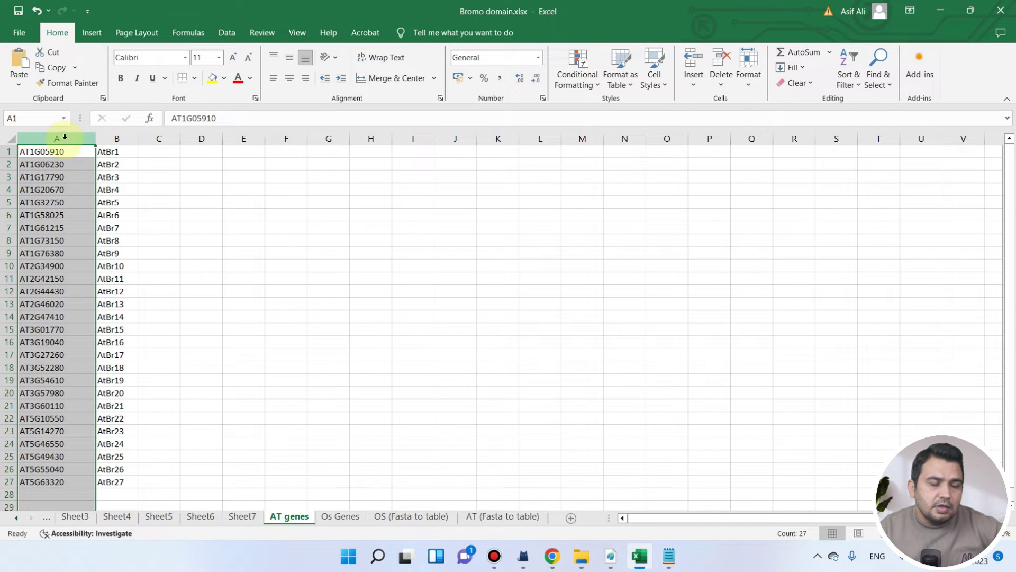
{"action": "right_click", "coordinate": [64, 138]}
{"action": "left_click", "coordinate": [113, 188]}
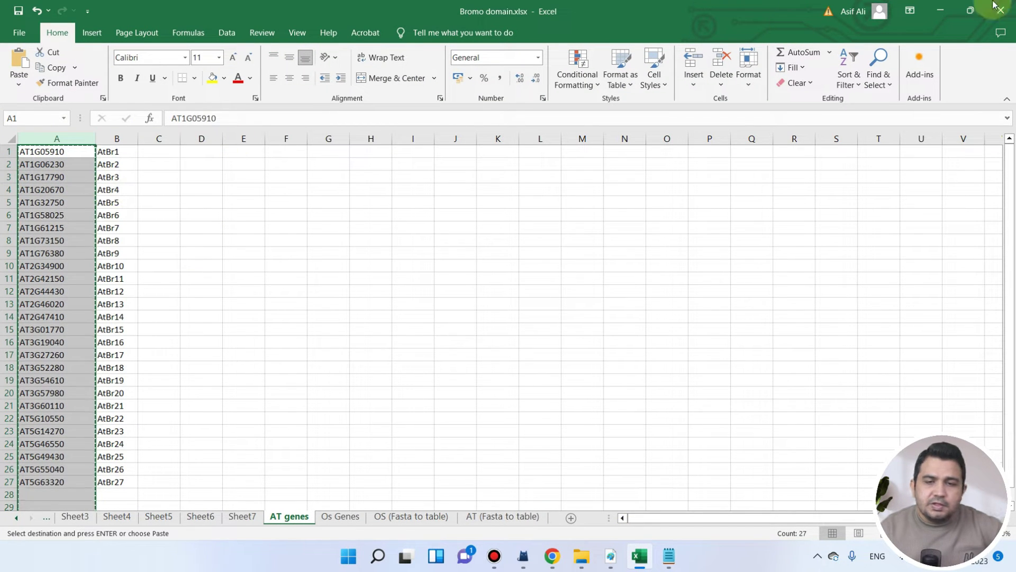
{"action": "key", "text": "alt+Tab"}
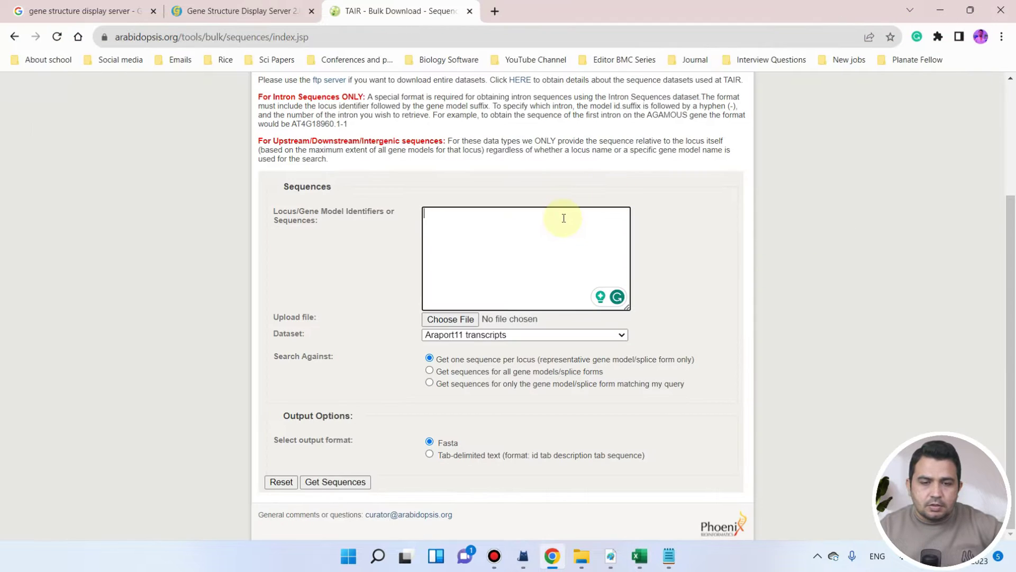
{"action": "right_click", "coordinate": [554, 218]}
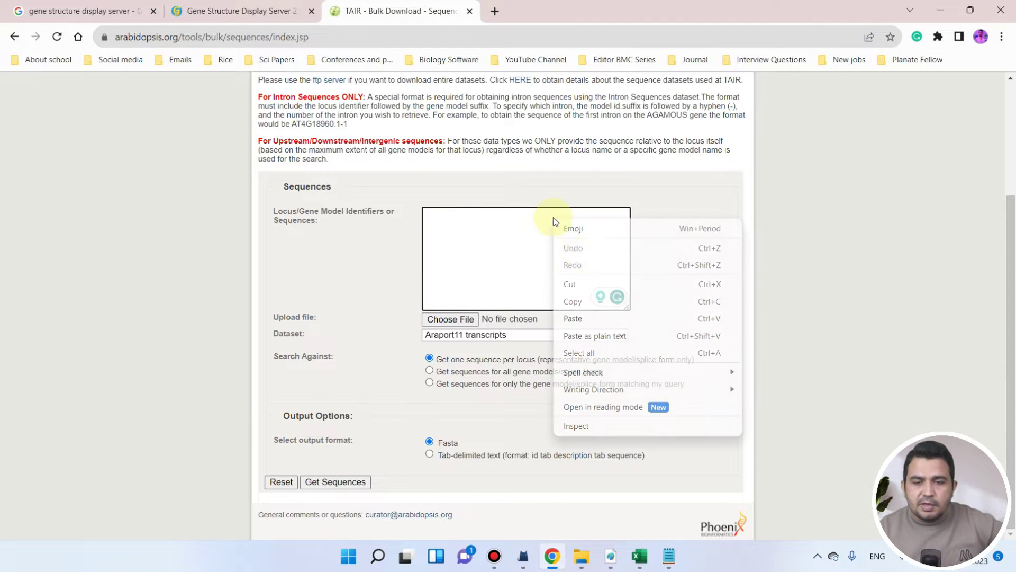
{"action": "left_click", "coordinate": [603, 317]}
Step: Choose Araport11 coding sequences as the download dataset
{"action": "left_click_drag", "start_coordinate": [630, 272], "coordinate": [637, 217]}
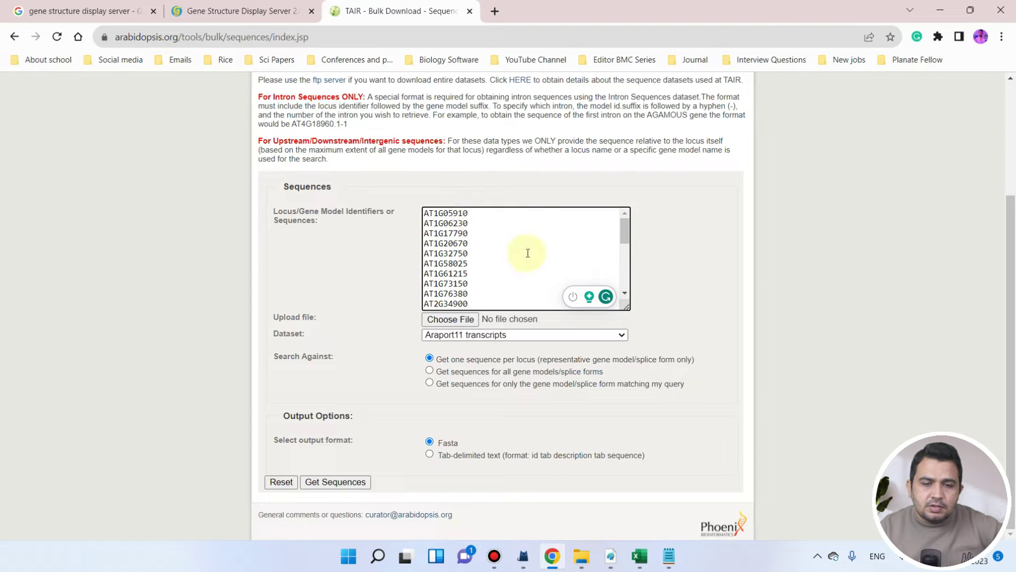
{"action": "left_click_drag", "start_coordinate": [625, 232], "coordinate": [632, 264]}
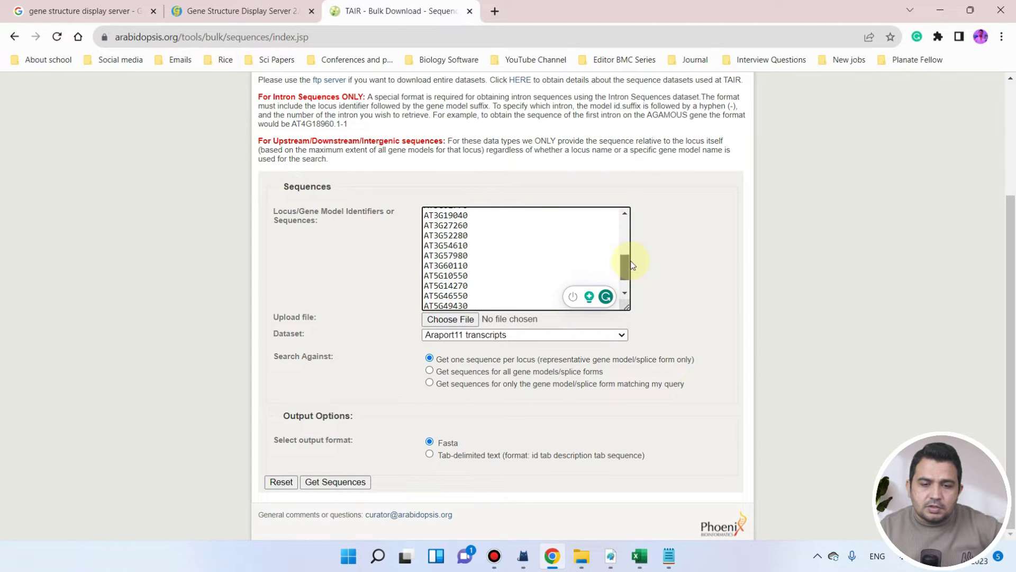
{"action": "left_click", "coordinate": [617, 337]}
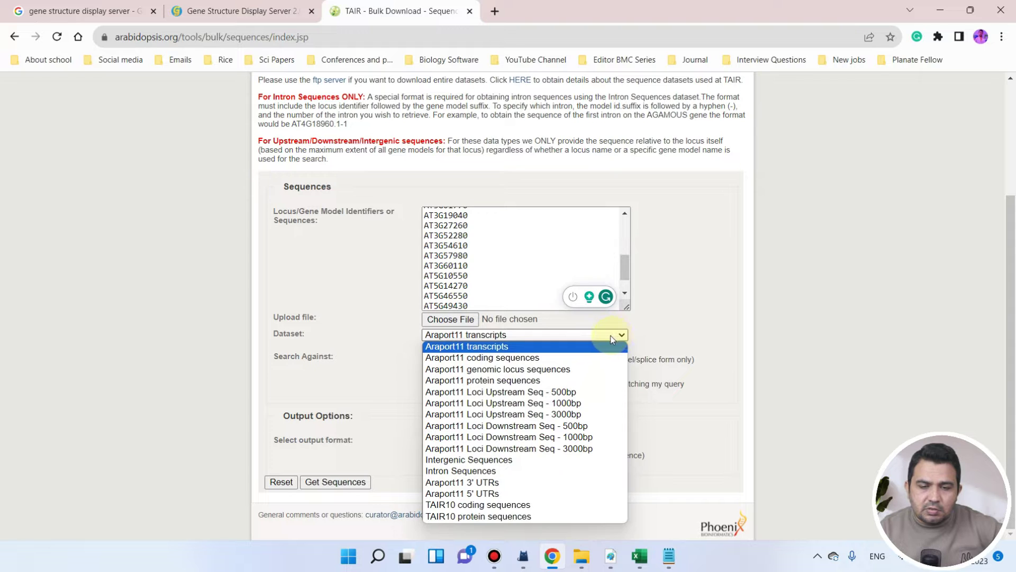
{"action": "left_click", "coordinate": [503, 359]}
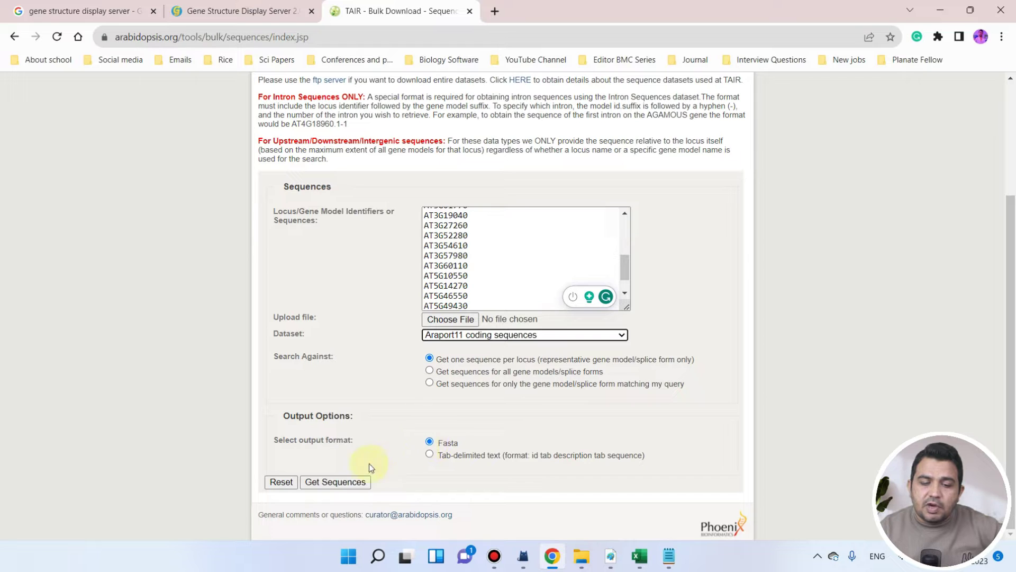
Step: Retrieve the Araport11 coding sequences, copy all the FASTA text, and minimize Chrome and Notepad
{"action": "left_click", "coordinate": [336, 482]}
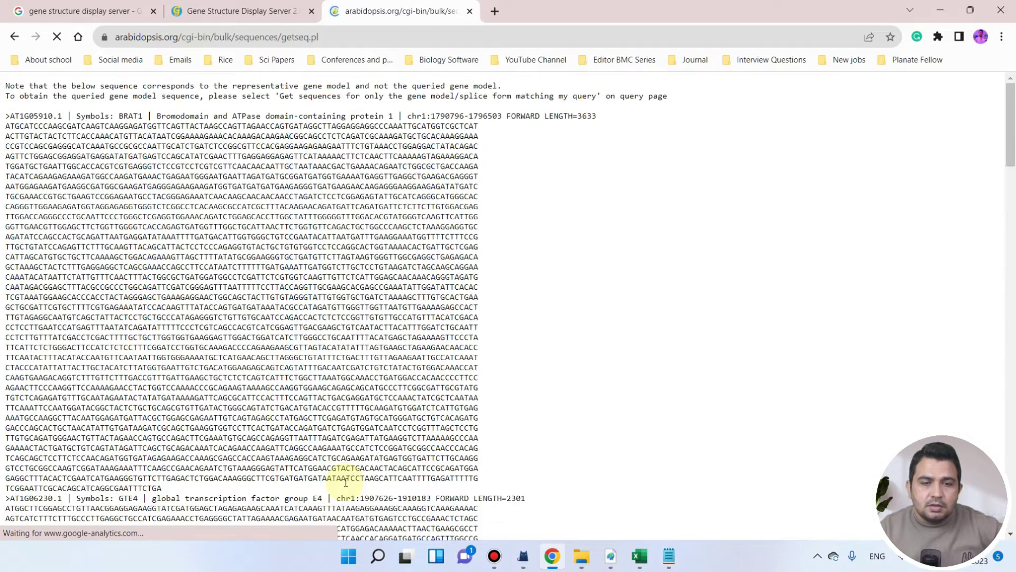
{"action": "scroll", "coordinate": [343, 320], "scroll_direction": "down", "scroll_amount": 20}
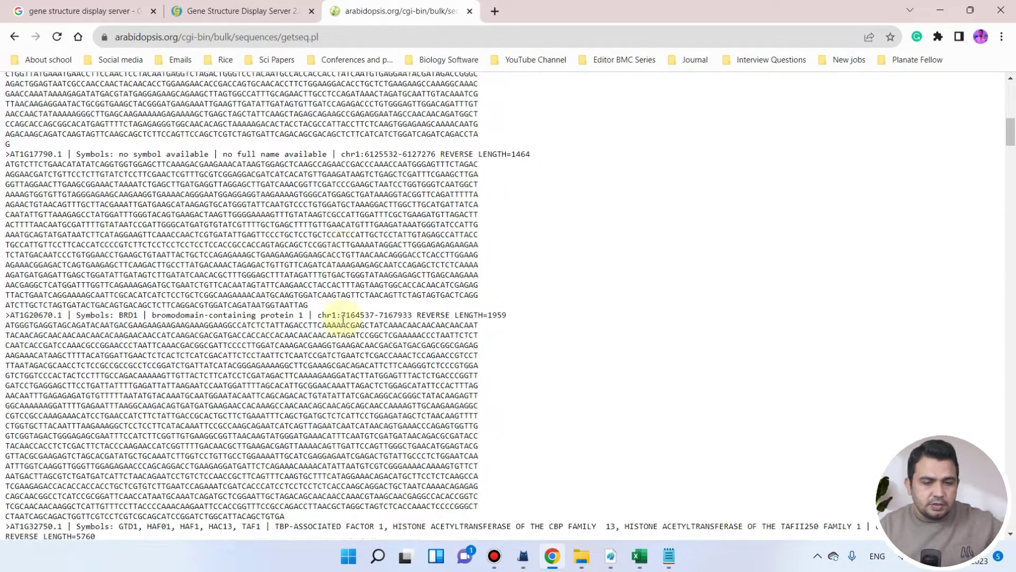
{"action": "scroll", "coordinate": [343, 320], "scroll_direction": "down", "scroll_amount": 1}
{"action": "key", "text": "ctrl+a"}
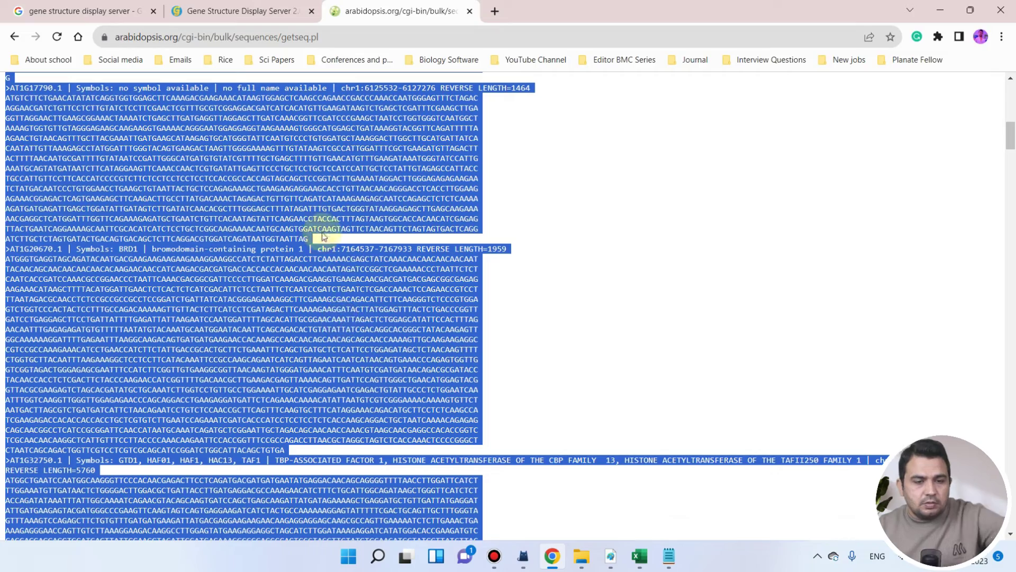
{"action": "right_click", "coordinate": [285, 206]}
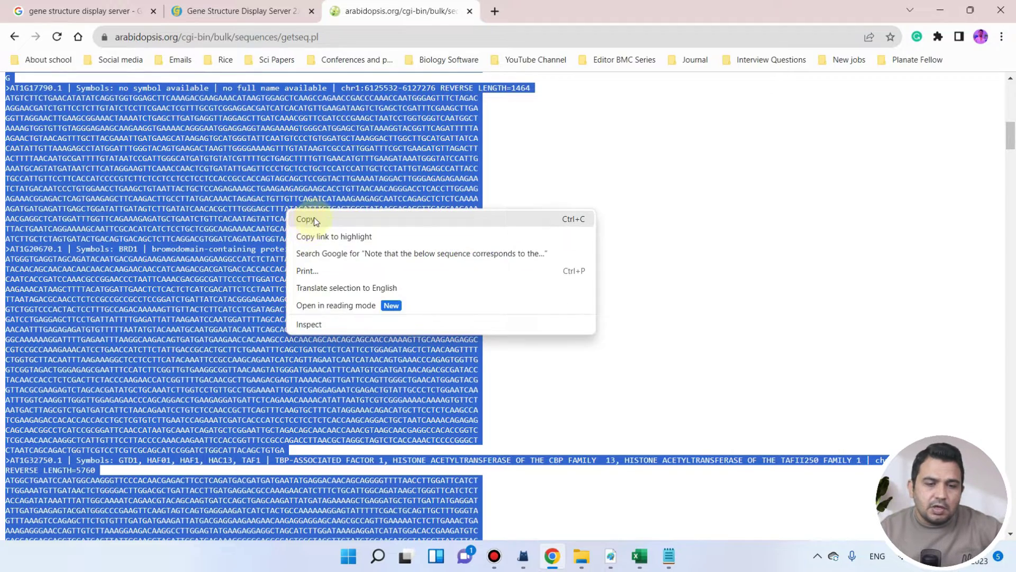
{"action": "left_click", "coordinate": [299, 217]}
{"action": "left_click", "coordinate": [940, 2]}
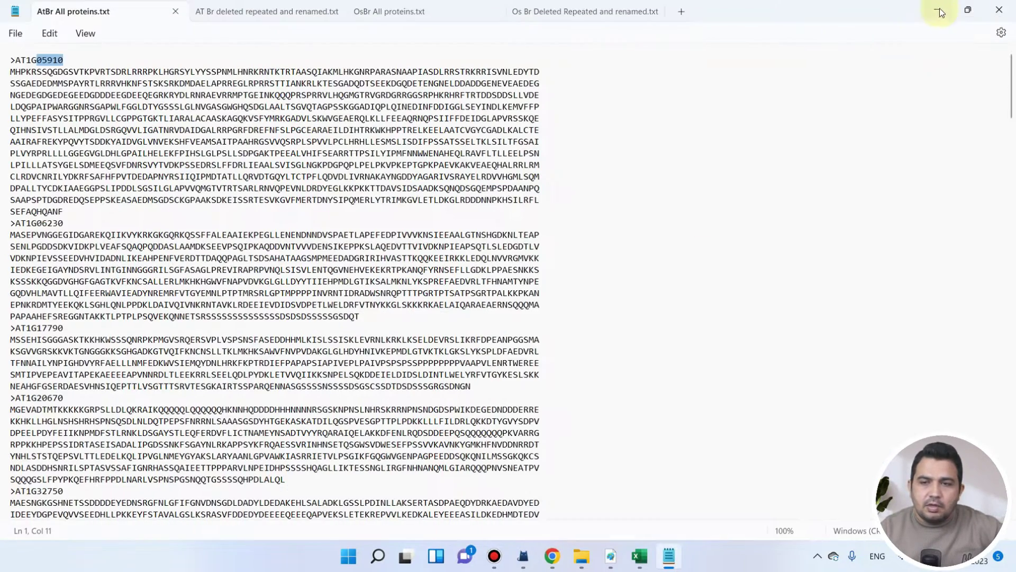
{"action": "left_click", "coordinate": [940, 8]}
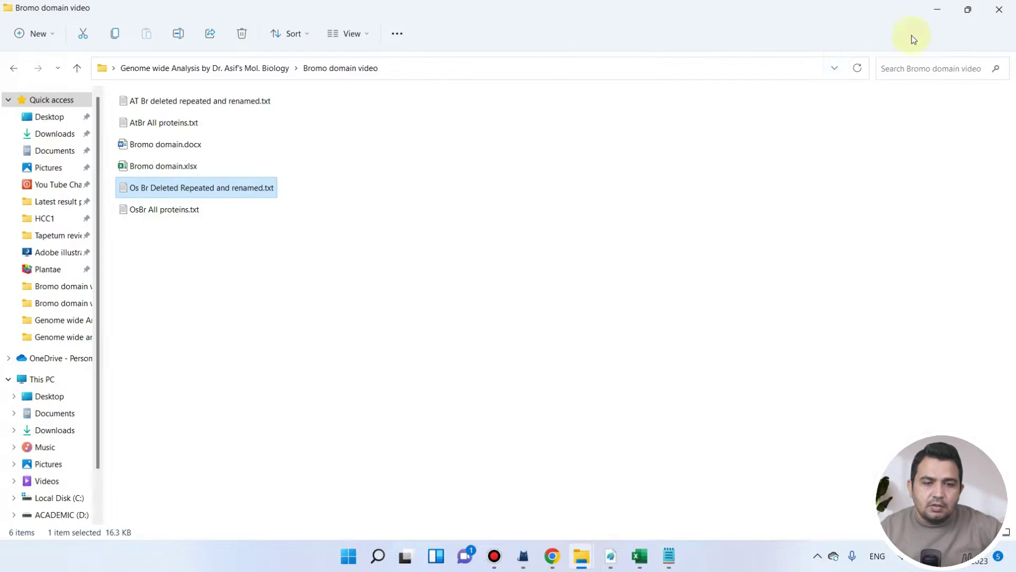
Step: Create a new folder named 'Figure 1, Gene structure' and open it
{"action": "left_click", "coordinate": [331, 341]}
{"action": "right_click", "coordinate": [496, 365]}
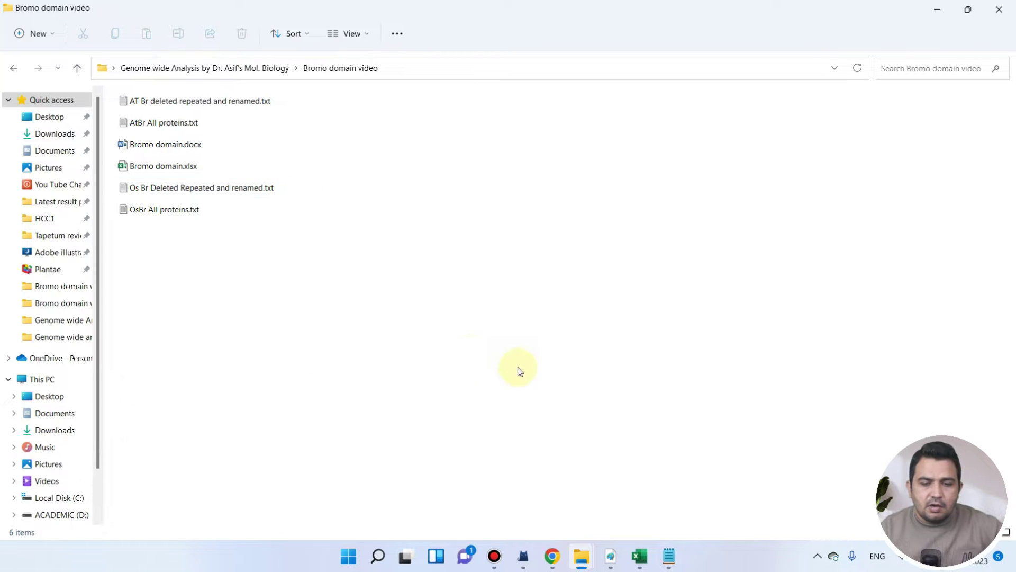
{"action": "mouse_move", "coordinate": [610, 305]}
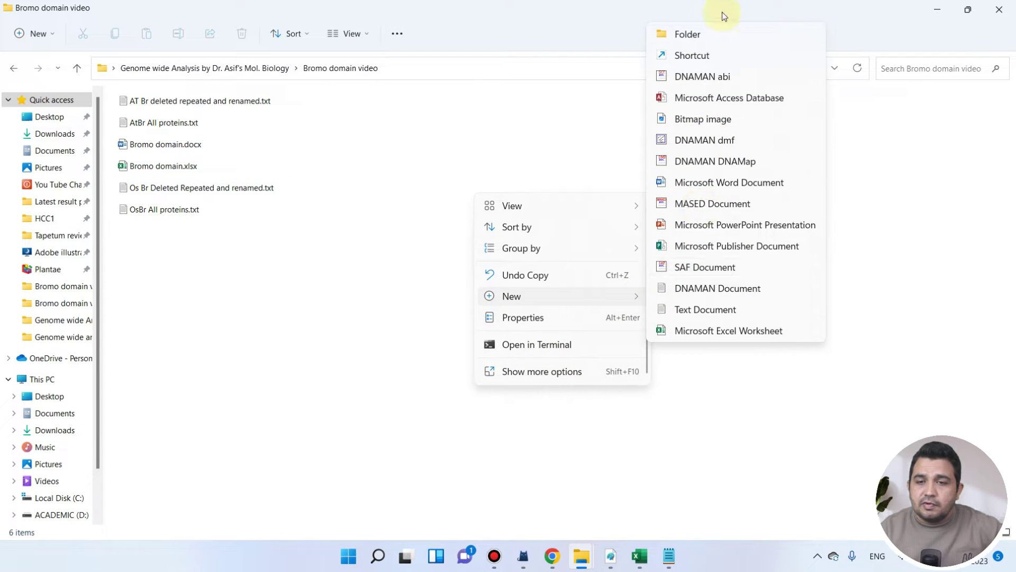
{"action": "left_click", "coordinate": [709, 36]}
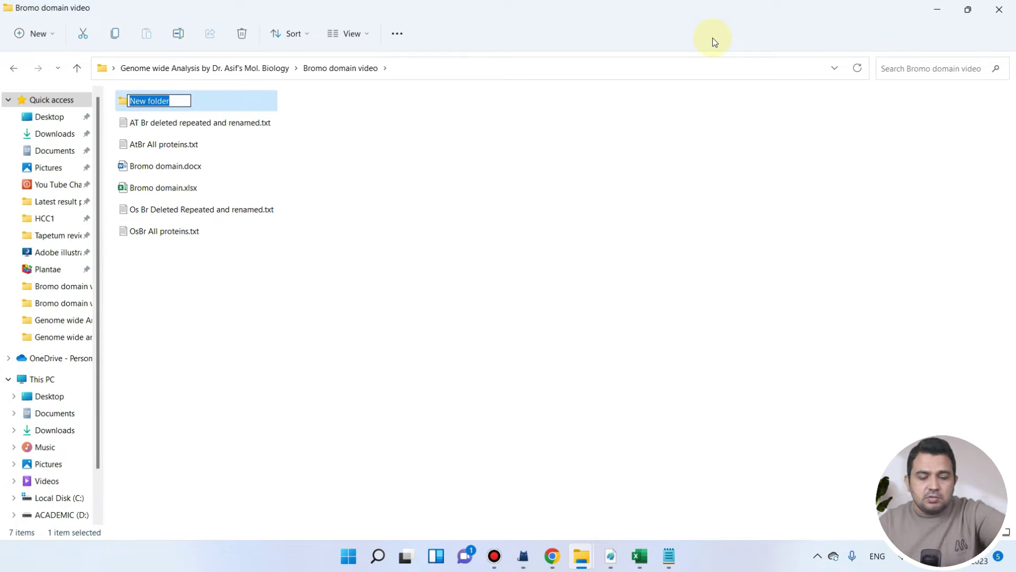
{"action": "type", "text": "Fig"}
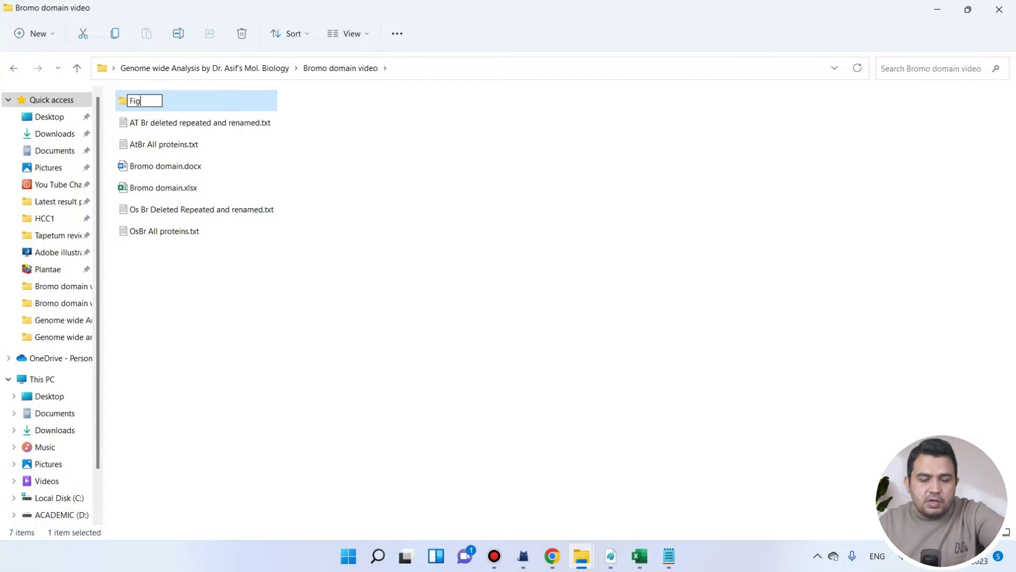
{"action": "type", "text": "ure 1, Gene strc"}
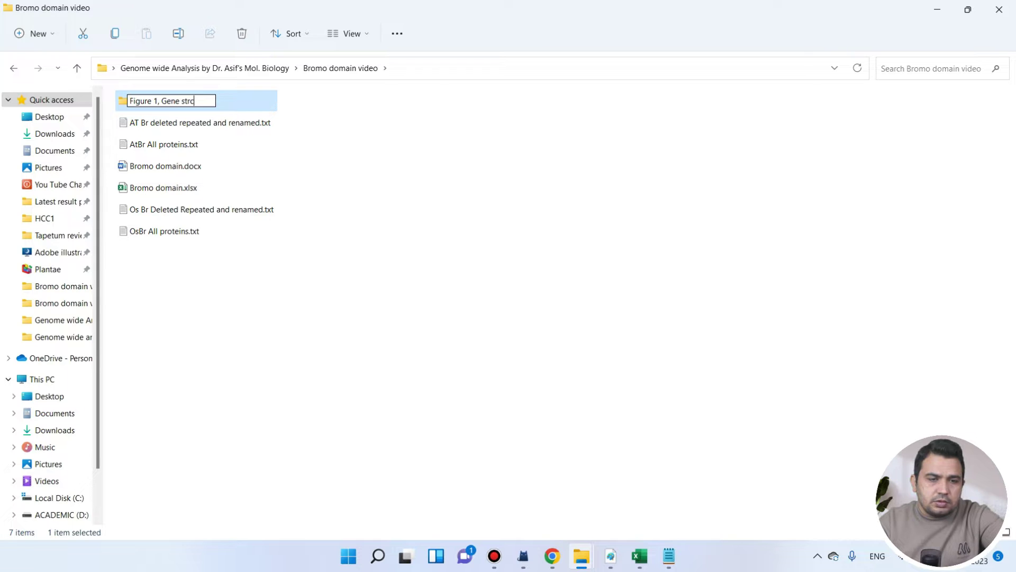
{"action": "key", "text": "BackSpace"}
{"action": "type", "text": "ucture"}
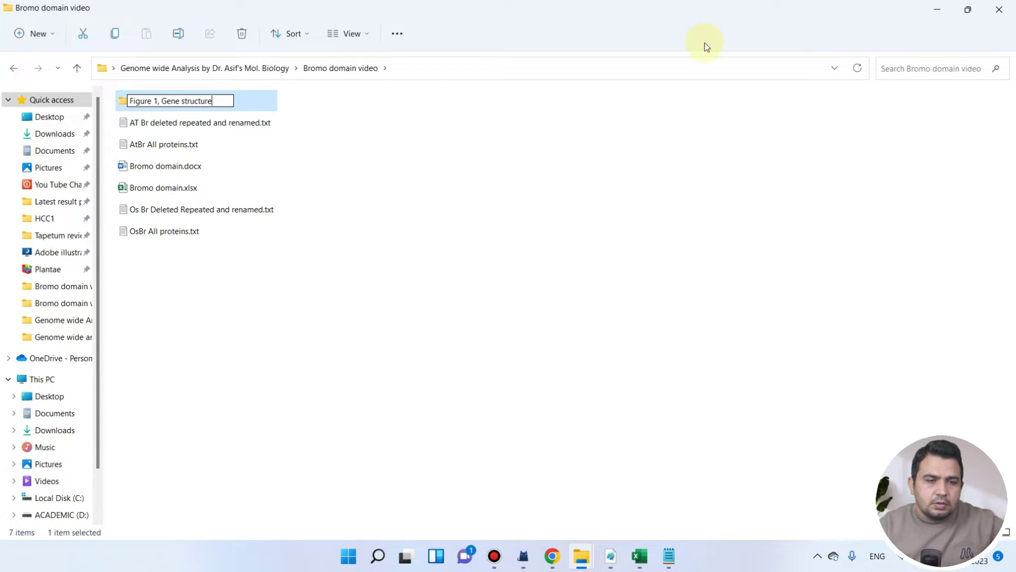
{"action": "key", "text": "Return"}
{"action": "double_click", "coordinate": [263, 104]}
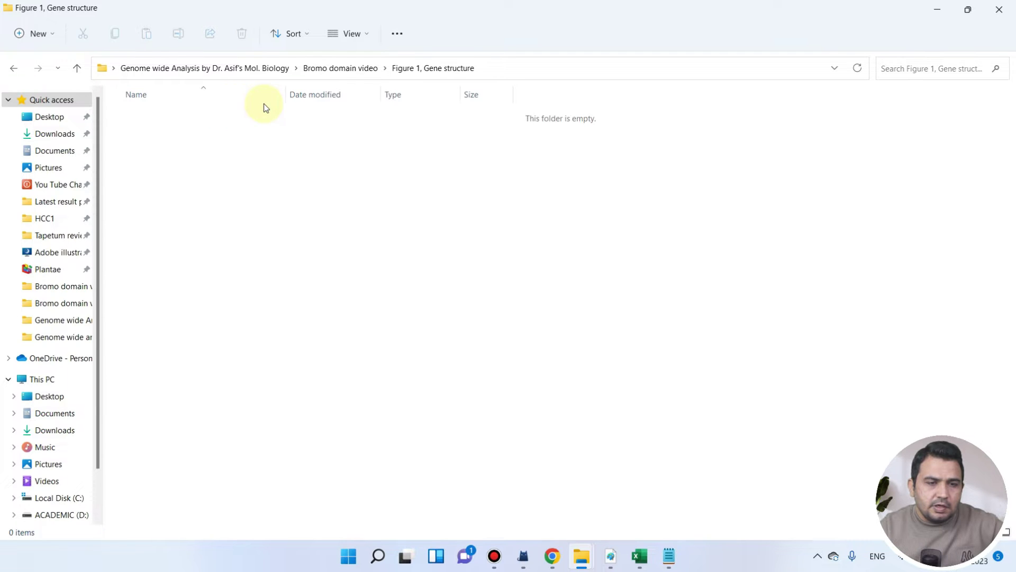
Step: Add a new text document named AT BR CDS.txt inside the folder
{"action": "right_click", "coordinate": [386, 184]}
{"action": "mouse_move", "coordinate": [544, 292]}
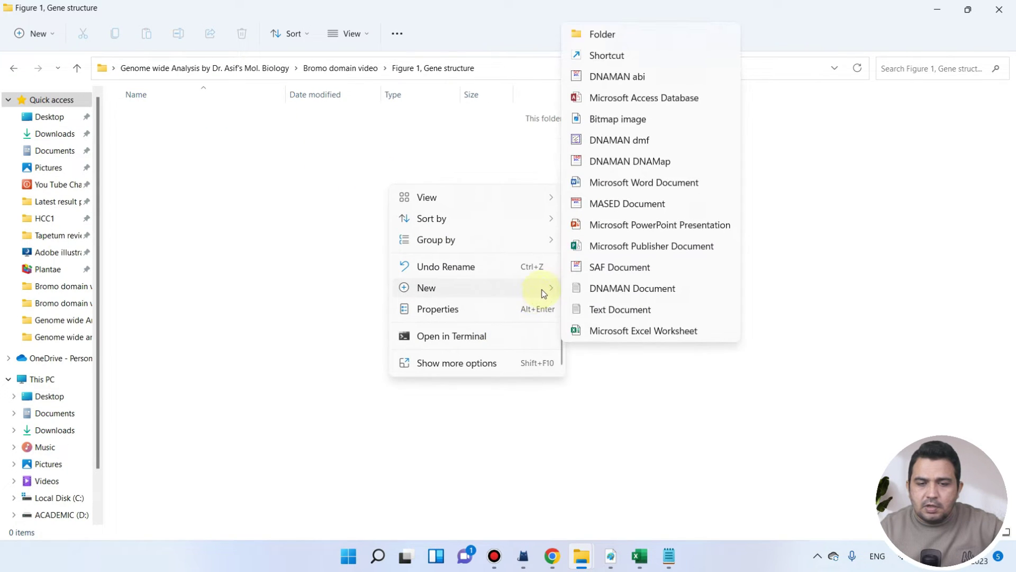
{"action": "left_click", "coordinate": [606, 310]}
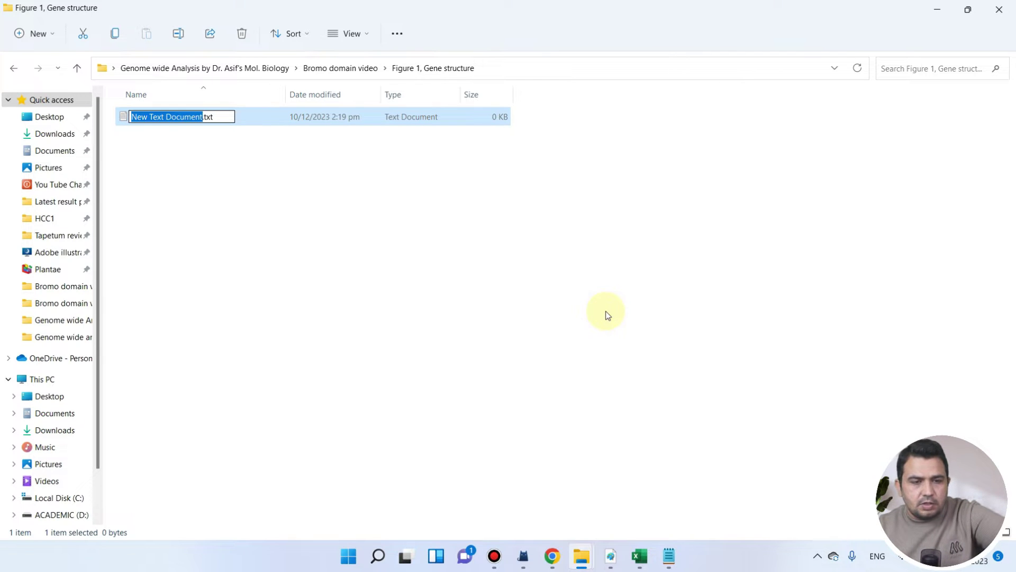
{"action": "type", "text": "C"}
{"action": "key", "text": "BackSpace"}
{"action": "type", "text": "AT BR CDS"}
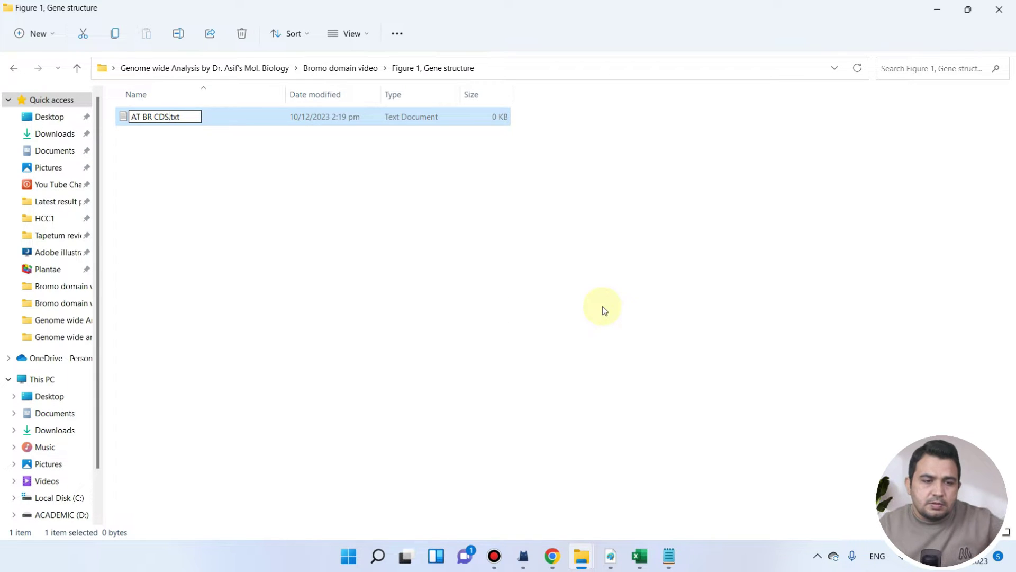
{"action": "left_click", "coordinate": [350, 123]}
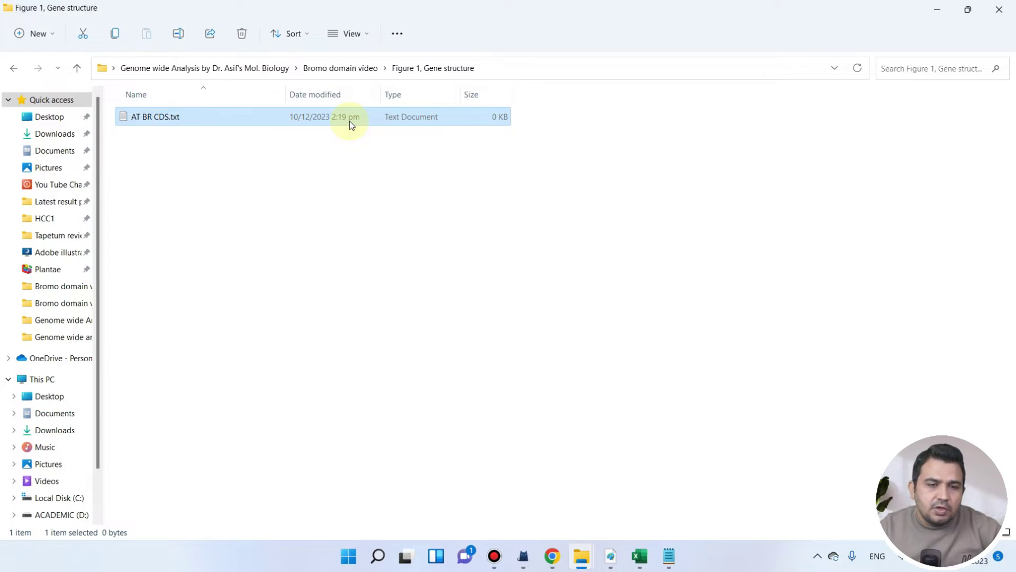
Step: Open AT BR CDS.txt and paste in the copied Arabidopsis CDS sequences
{"action": "double_click", "coordinate": [350, 120]}
{"action": "key", "text": "ctrl+v"}
{"action": "scroll", "coordinate": [432, 257], "scroll_direction": "up", "scroll_amount": 5}
{"action": "scroll", "coordinate": [496, 293], "scroll_direction": "up", "scroll_amount": 20}
{"action": "scroll", "coordinate": [496, 286], "scroll_direction": "up", "scroll_amount": 20}
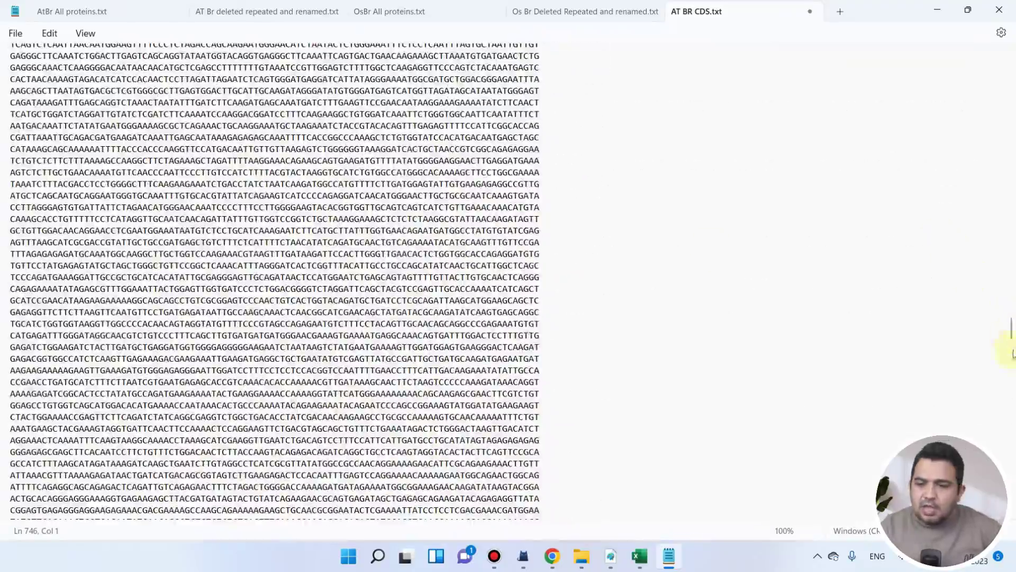
Step: Select and copy all the sequence text, then minimize Notepad and File Explorer to the desktop
{"action": "left_click_drag", "start_coordinate": [1012, 328], "coordinate": [1014, 35]}
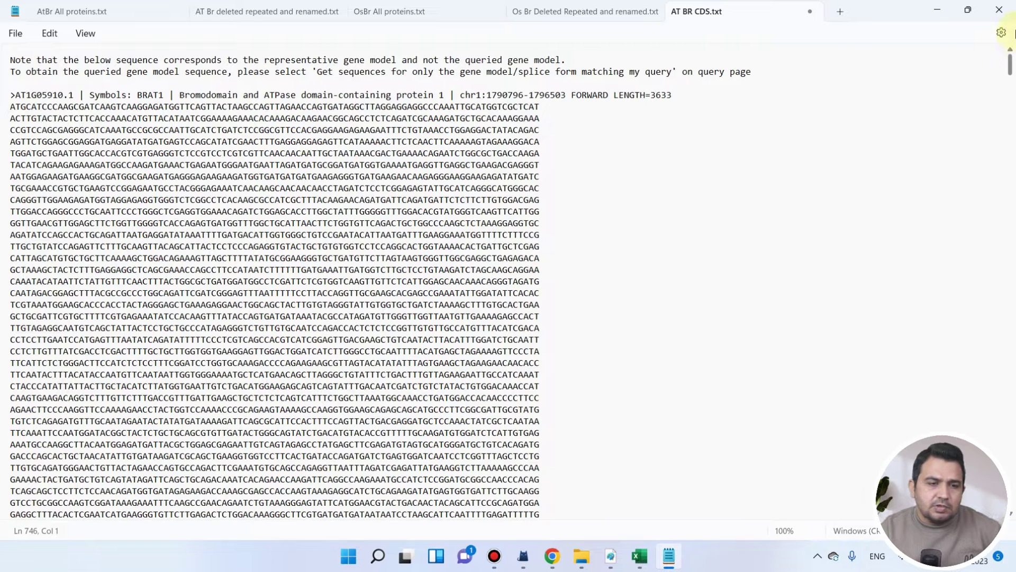
{"action": "left_click_drag", "start_coordinate": [16, 94], "coordinate": [79, 95]}
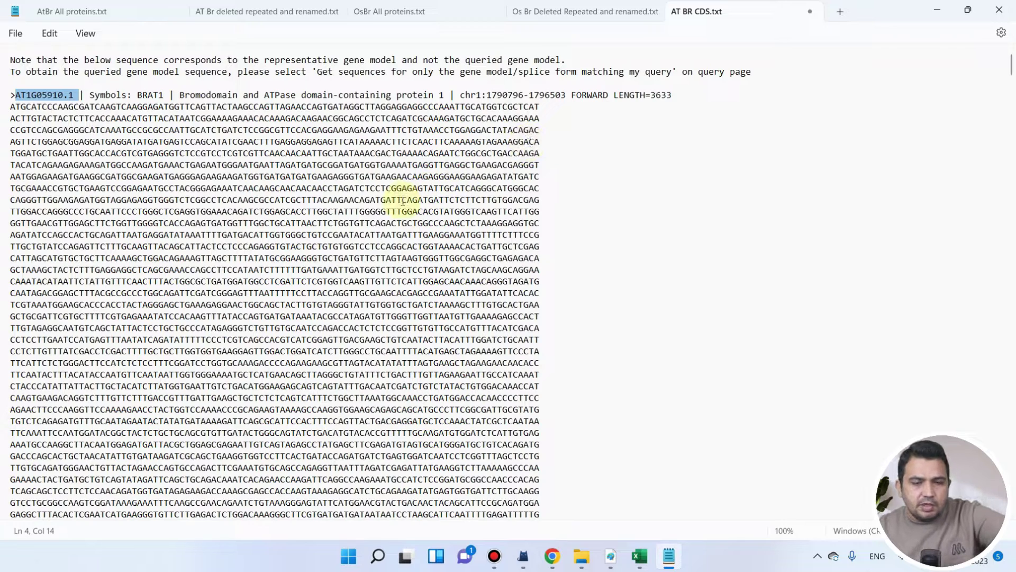
{"action": "key", "text": "ctrl+a"}
{"action": "right_click", "coordinate": [392, 180]}
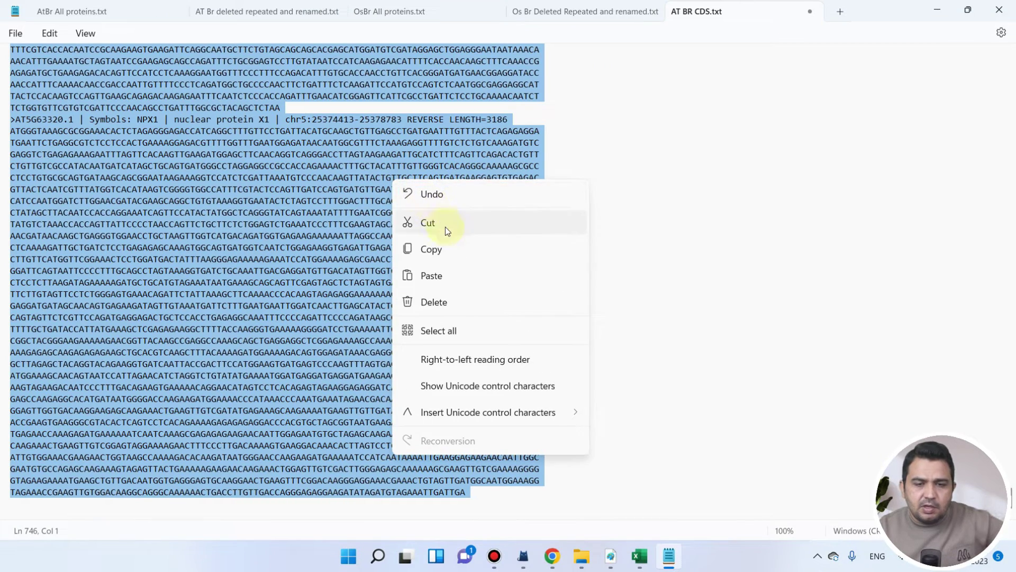
{"action": "left_click", "coordinate": [454, 248]}
{"action": "left_click", "coordinate": [939, 8]}
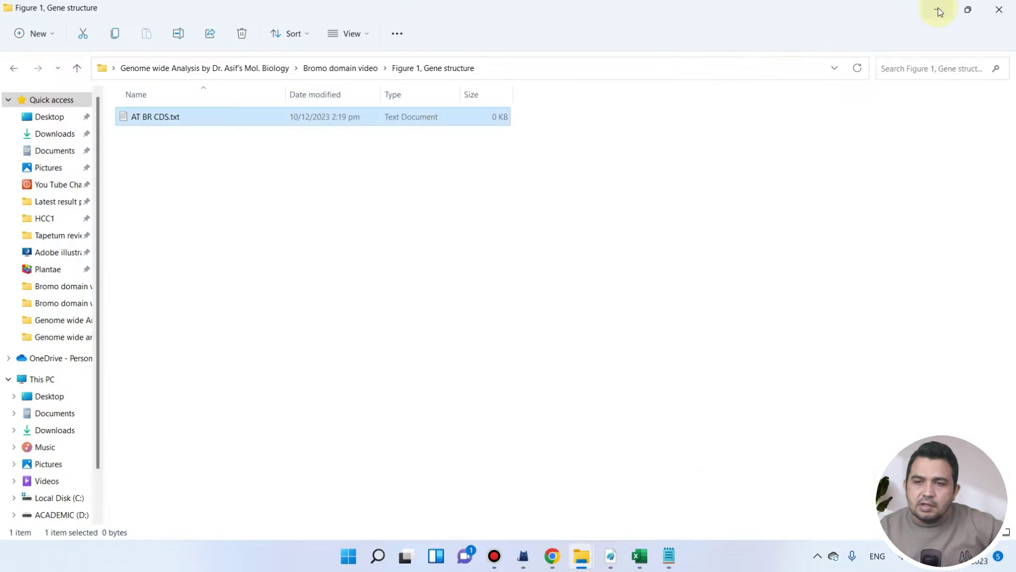
{"action": "left_click", "coordinate": [938, 7]}
Step: Launch TBtools from the desktop, closing the extra browser tab that opened
{"action": "left_click", "coordinate": [938, 7]}
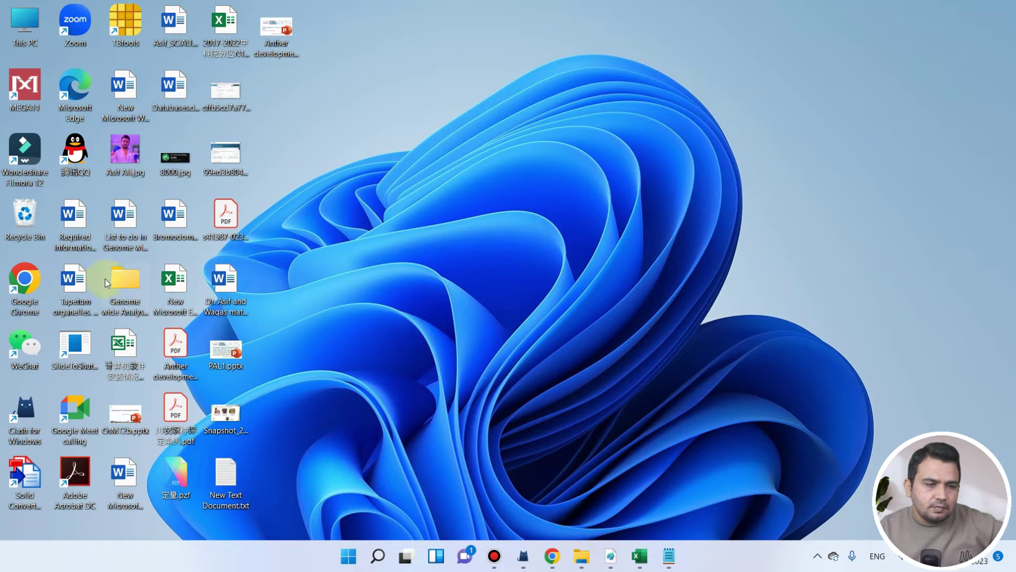
{"action": "double_click", "coordinate": [125, 32]}
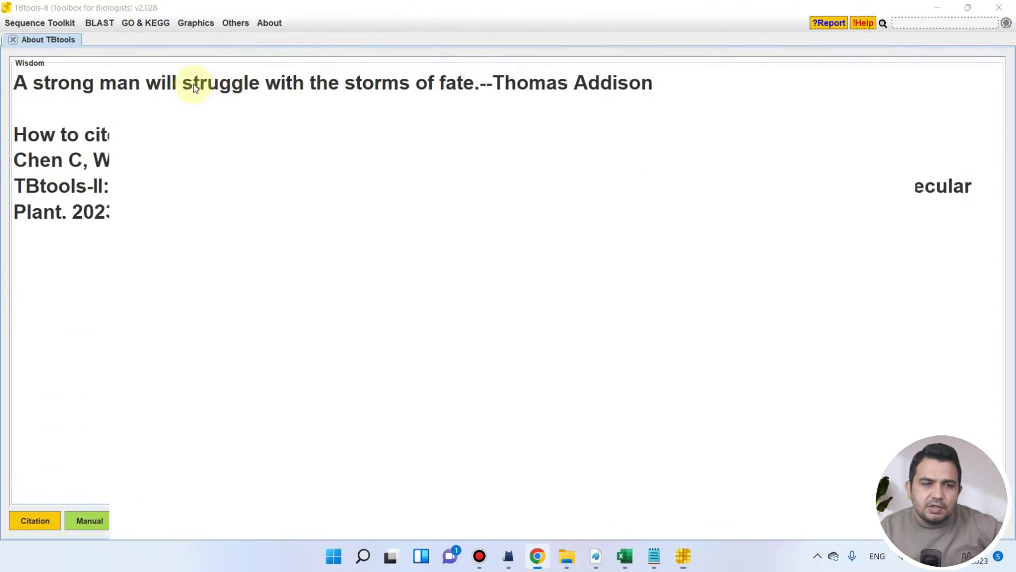
{"action": "left_click", "coordinate": [628, 11]}
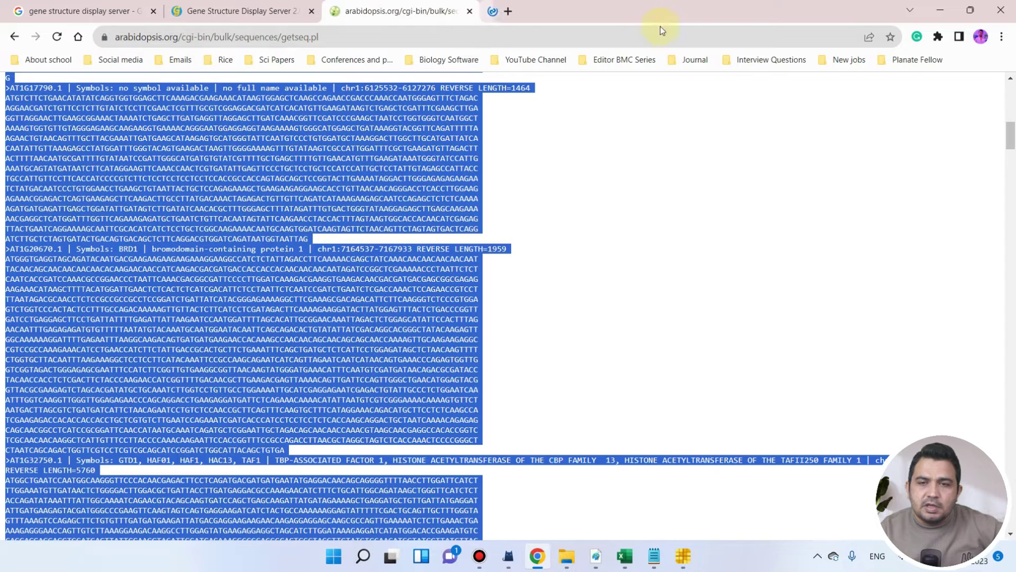
{"action": "left_click", "coordinate": [943, 10]}
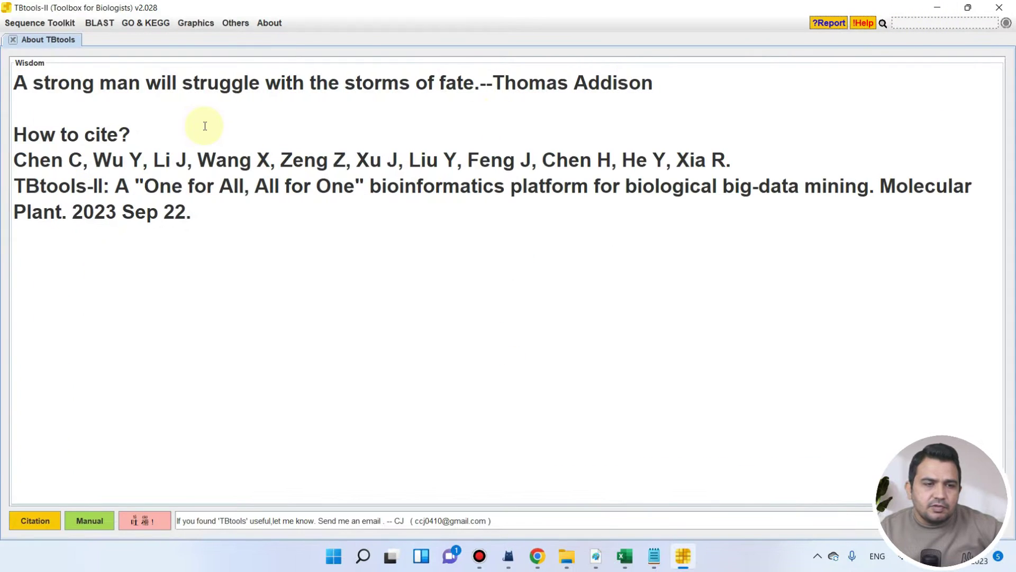
Step: Open the Fasta ID Simplify tool and paste the copied CDS sequences as text input
{"action": "left_click", "coordinate": [57, 23]}
{"action": "mouse_move", "coordinate": [60, 37]}
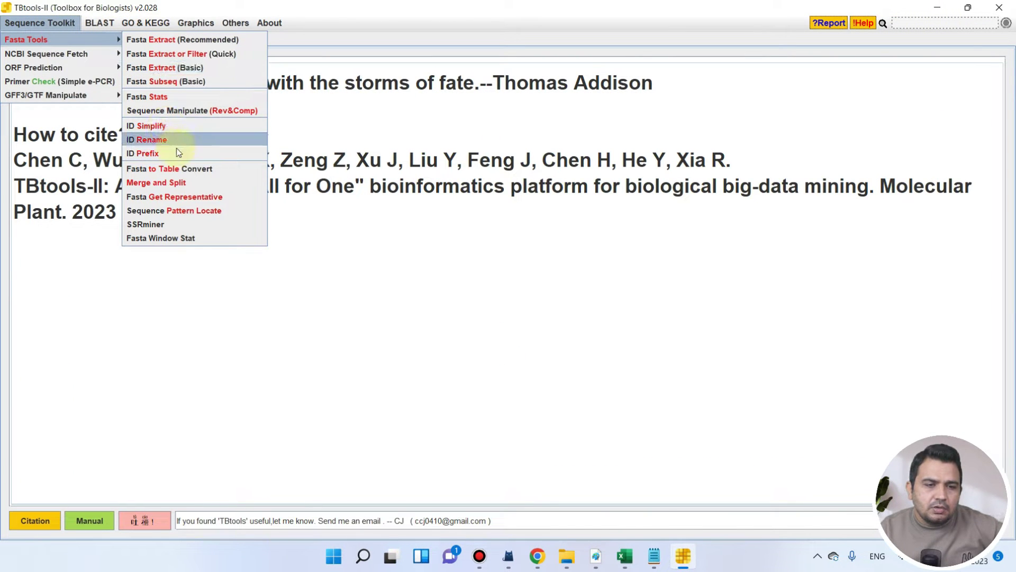
{"action": "left_click", "coordinate": [188, 125]}
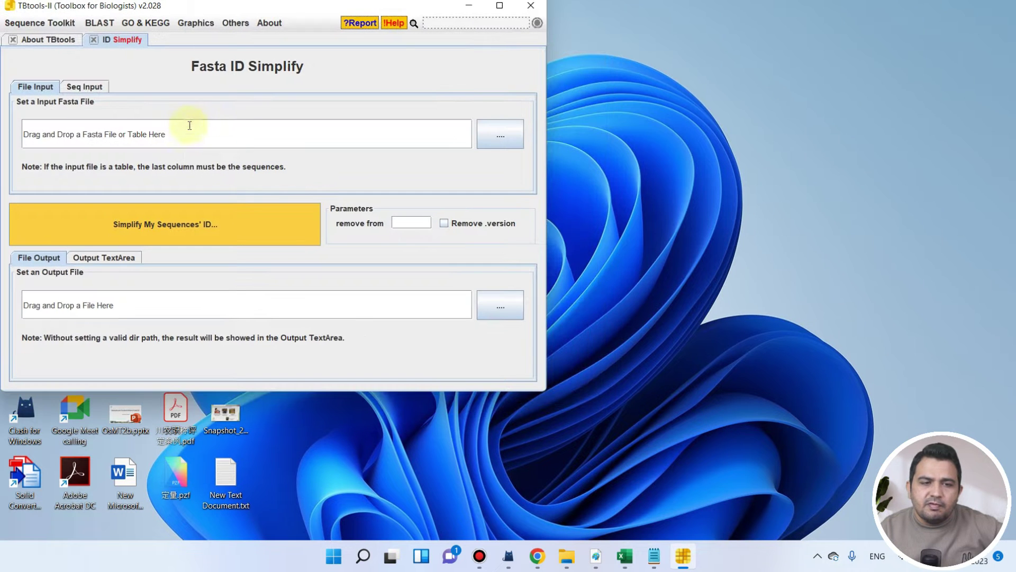
{"action": "left_click", "coordinate": [497, 6]}
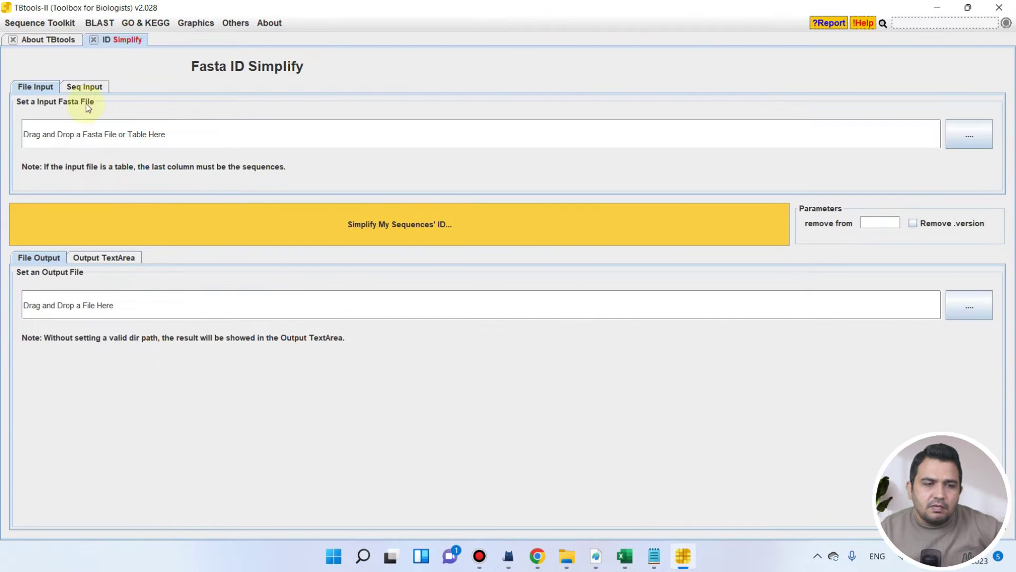
{"action": "left_click", "coordinate": [95, 87]}
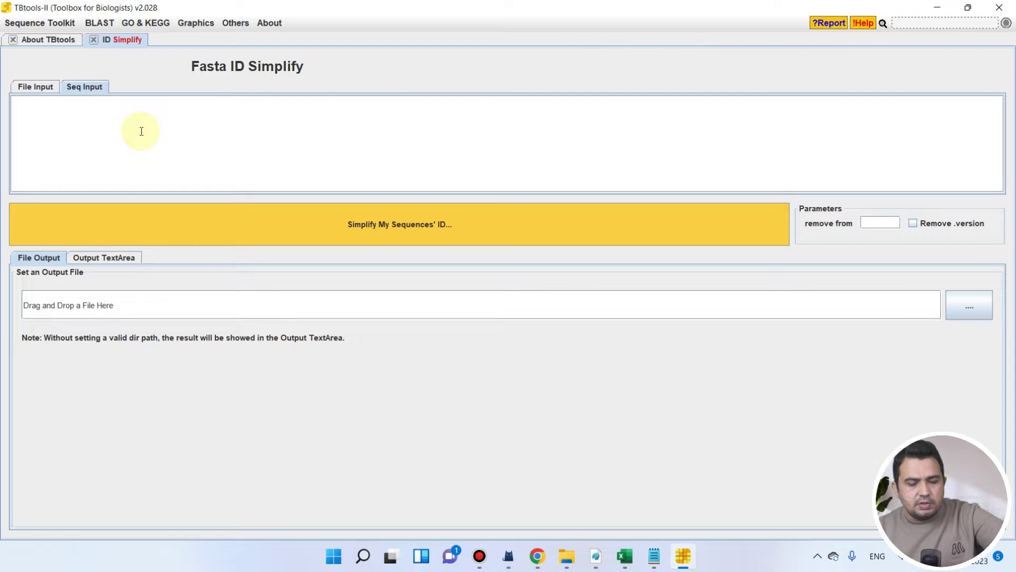
{"action": "key", "text": "ctrl+v"}
{"action": "scroll", "coordinate": [261, 158], "scroll_direction": "down", "scroll_amount": 5}
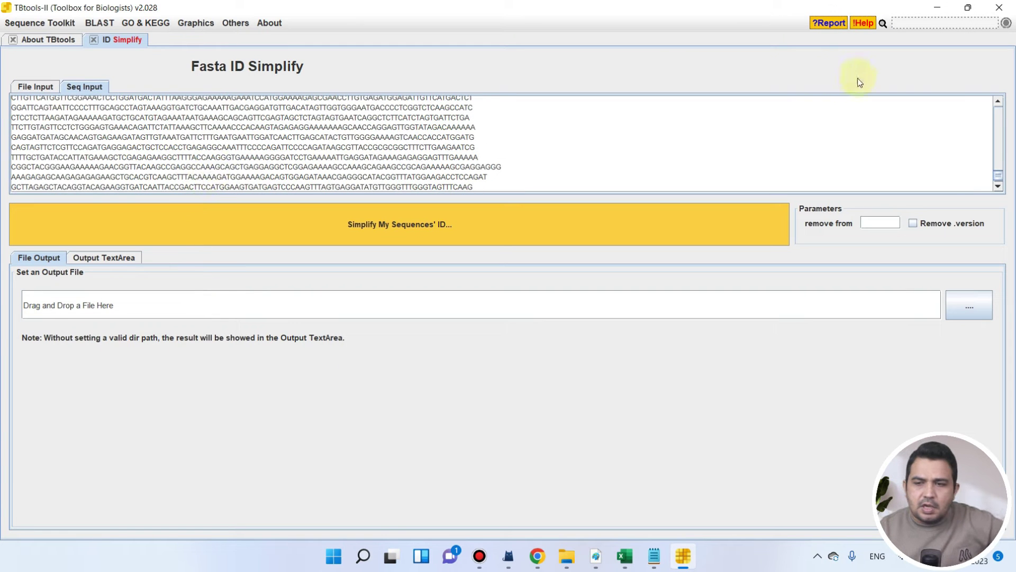
{"action": "left_click_drag", "start_coordinate": [994, 173], "coordinate": [858, 97]}
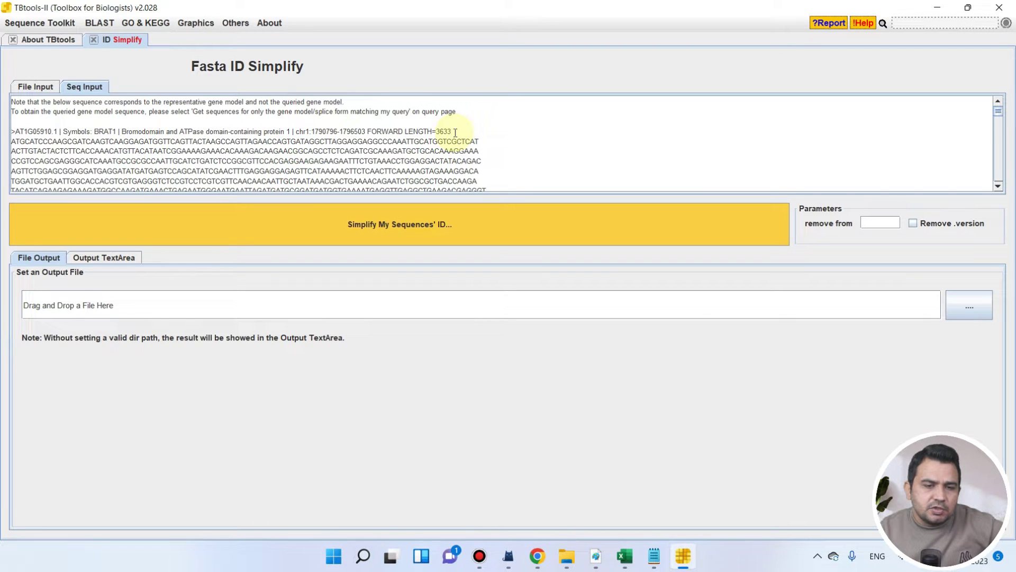
Step: Run the ID simplification with output shown in the text area
{"action": "left_click", "coordinate": [98, 258]}
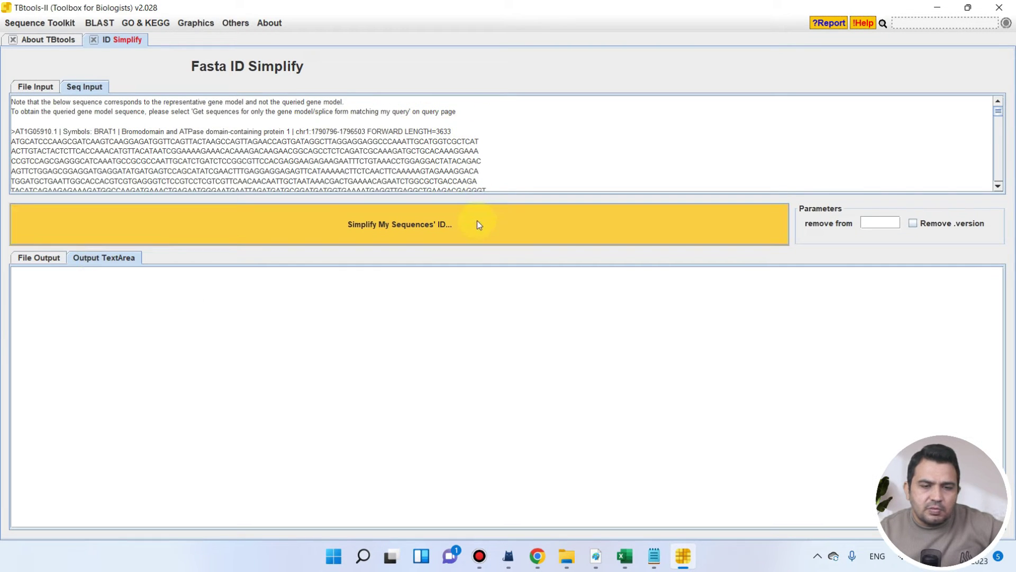
{"action": "left_click", "coordinate": [383, 231]}
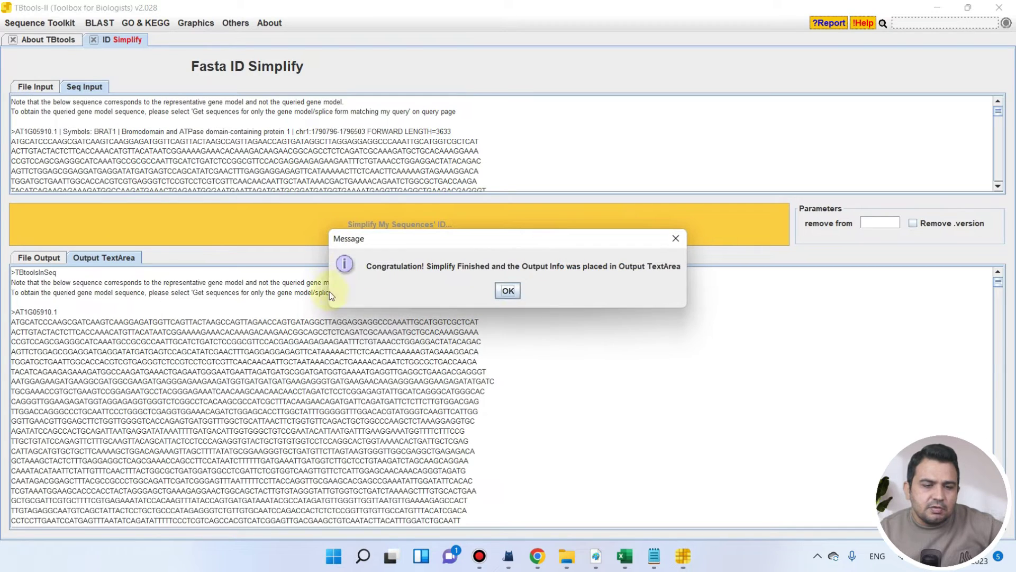
{"action": "left_click", "coordinate": [510, 291]}
{"action": "scroll", "coordinate": [125, 317], "scroll_direction": "down", "scroll_amount": 3}
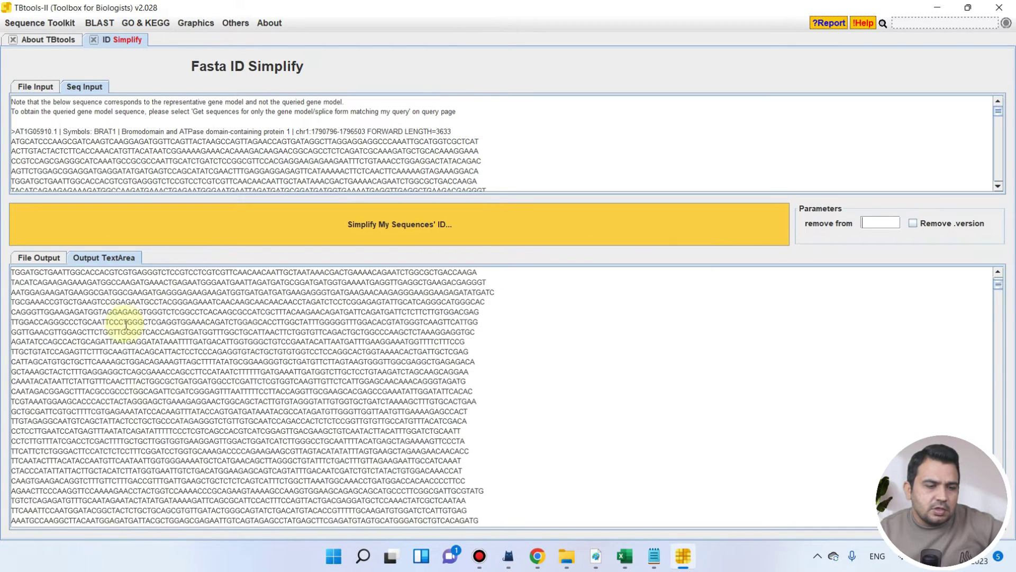
{"action": "scroll", "coordinate": [125, 320], "scroll_direction": "up", "scroll_amount": 3}
Step: Copy all of the simplified-ID output and minimize TBtools
{"action": "left_click", "coordinate": [106, 311]}
{"action": "left_click_drag", "start_coordinate": [105, 311], "coordinate": [311, 313]}
{"action": "left_click", "coordinate": [333, 310]}
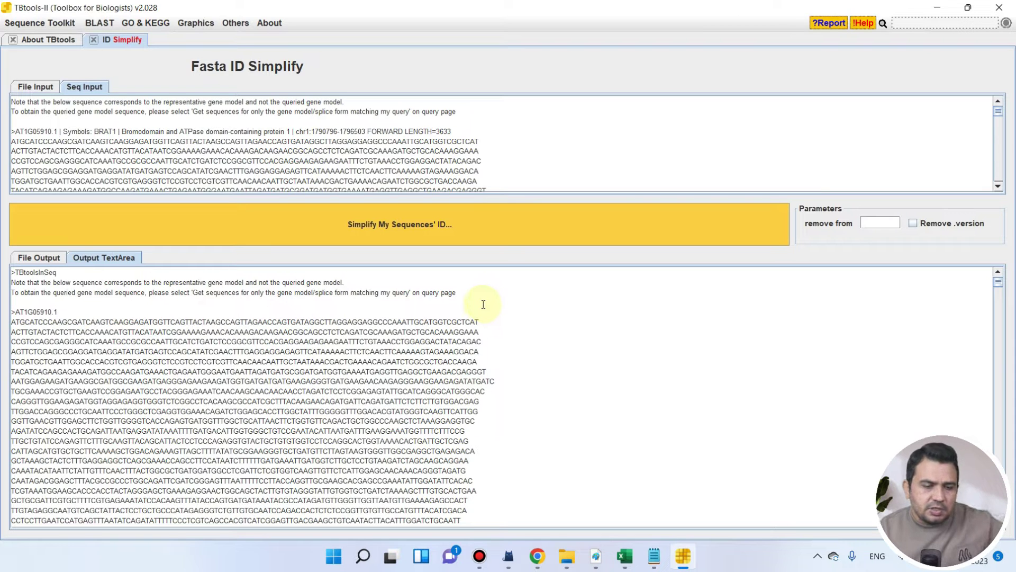
{"action": "key", "text": "ctrl+a"}
{"action": "right_click", "coordinate": [216, 353]}
{"action": "left_click", "coordinate": [243, 378]}
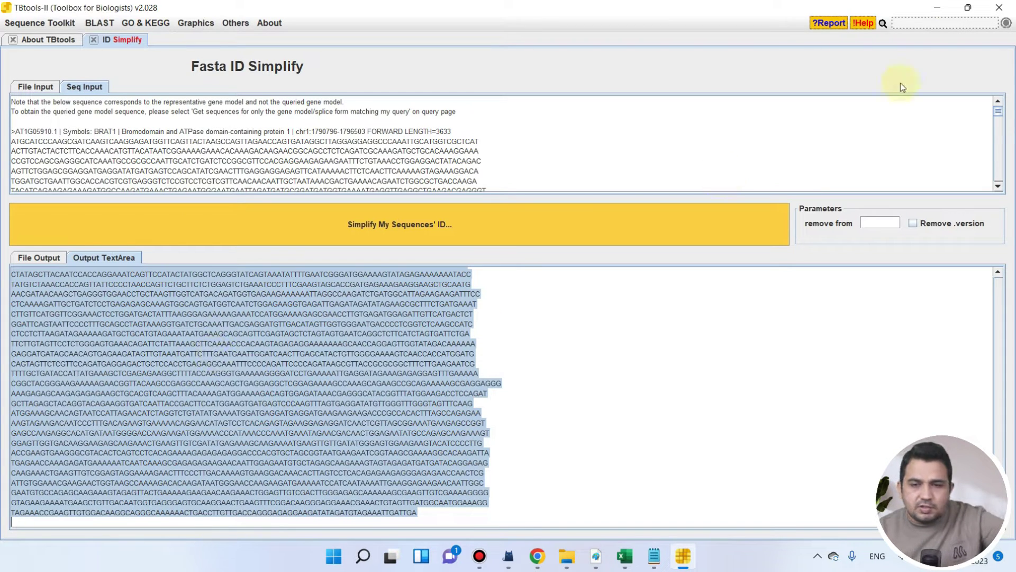
{"action": "left_click", "coordinate": [943, 3]}
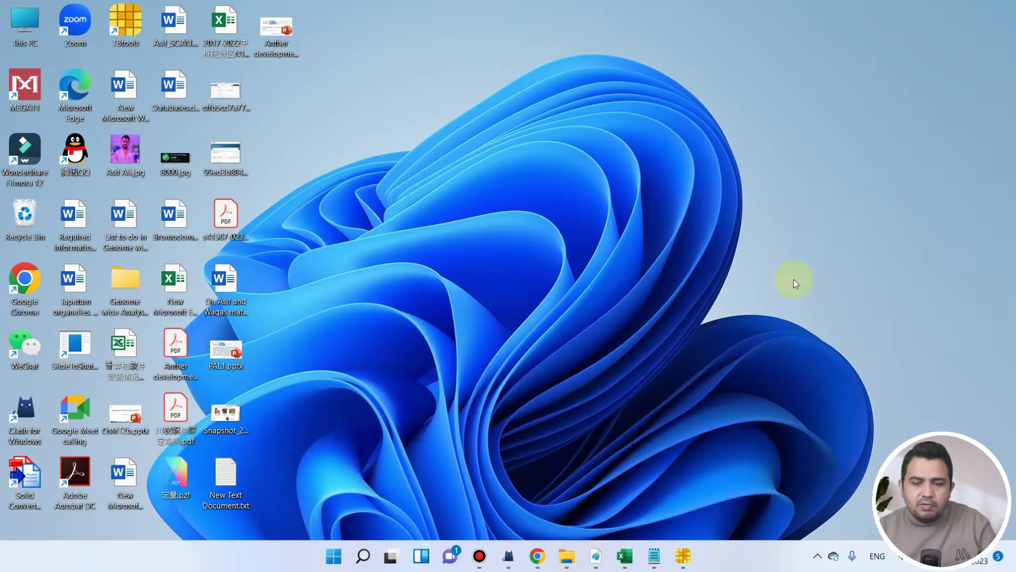
Step: Replace the old text in AT BR CDS.txt with the pasted simplified sequences
{"action": "left_click", "coordinate": [653, 557]}
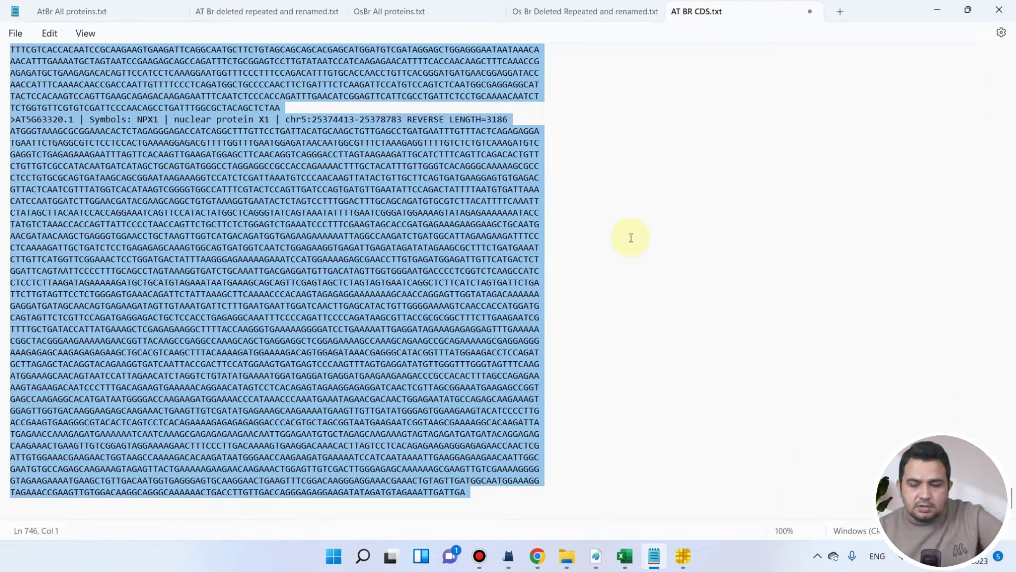
{"action": "key", "text": "Delete"}
{"action": "key", "text": "ctrl+v"}
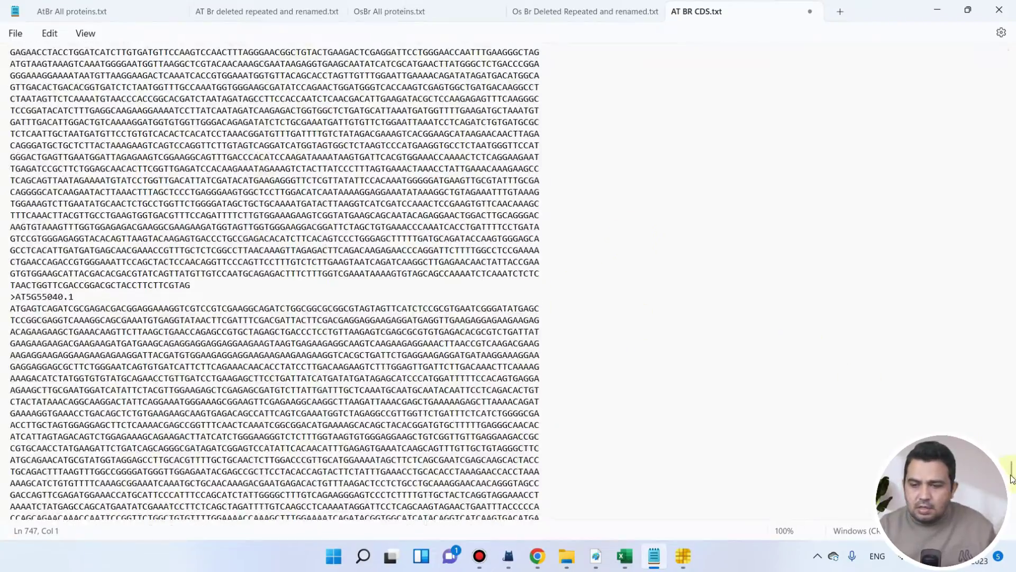
{"action": "left_click_drag", "start_coordinate": [1011, 467], "coordinate": [939, 61]}
Step: Delete the three TBtools note lines and blank lines so the file starts at >AT1G05910.1
{"action": "left_click_drag", "start_coordinate": [810, 73], "coordinate": [47, 74]}
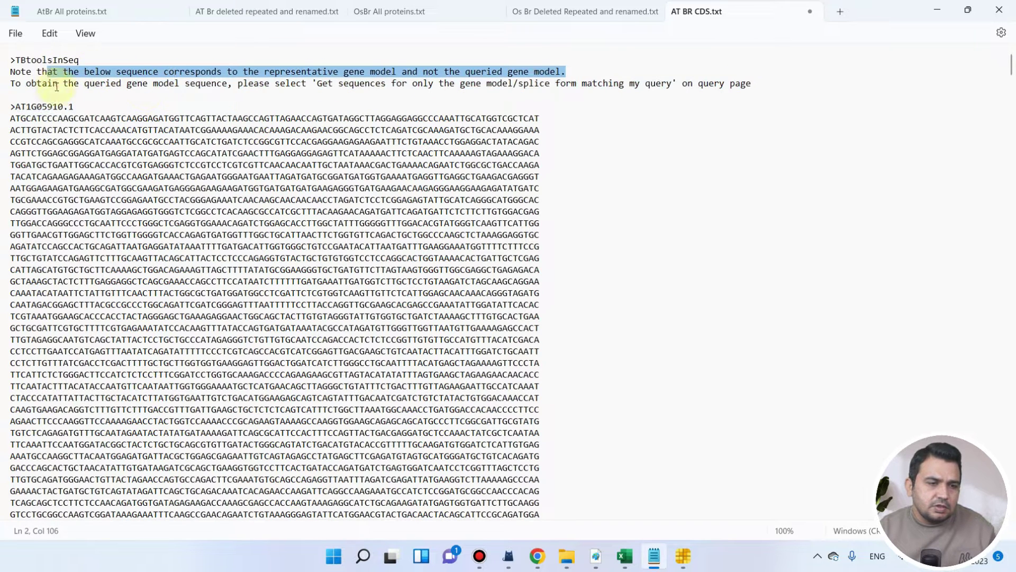
{"action": "left_click_drag", "start_coordinate": [758, 86], "coordinate": [6, 59]}
{"action": "key", "text": "Delete"}
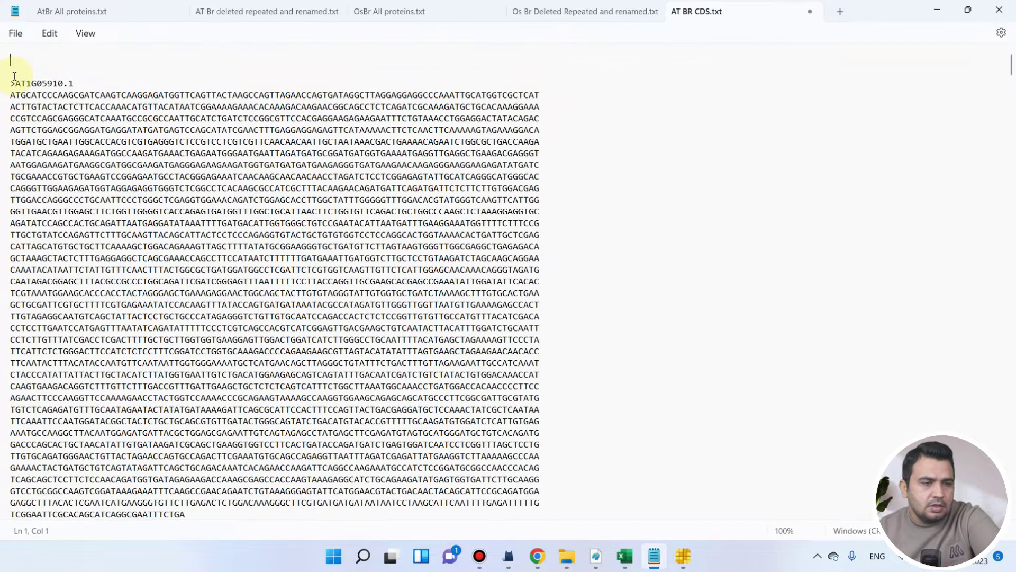
{"action": "key", "text": "BackSpace"}
{"action": "key", "text": "BackSpace"}
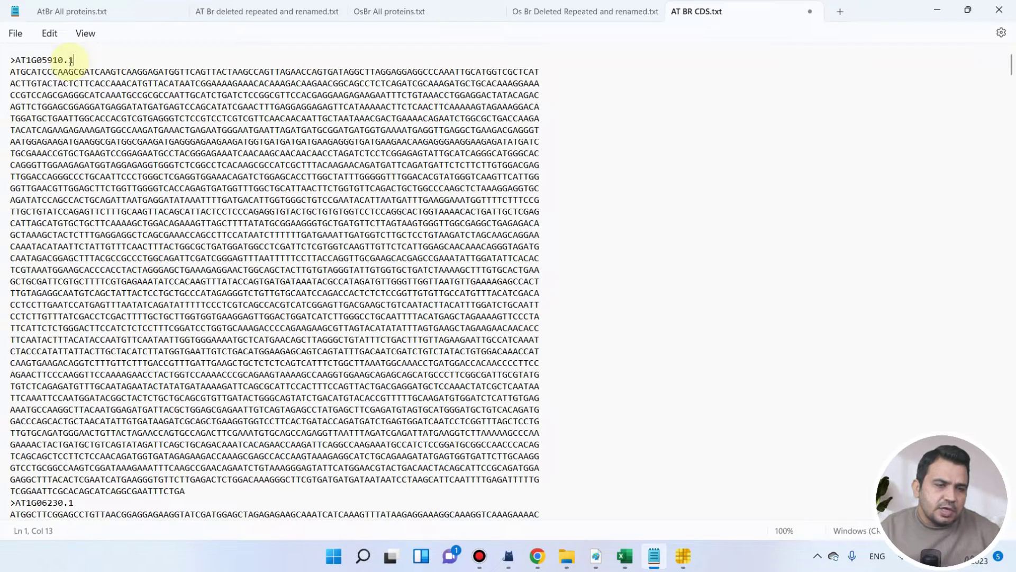
{"action": "scroll", "coordinate": [148, 256], "scroll_direction": "down", "scroll_amount": 7}
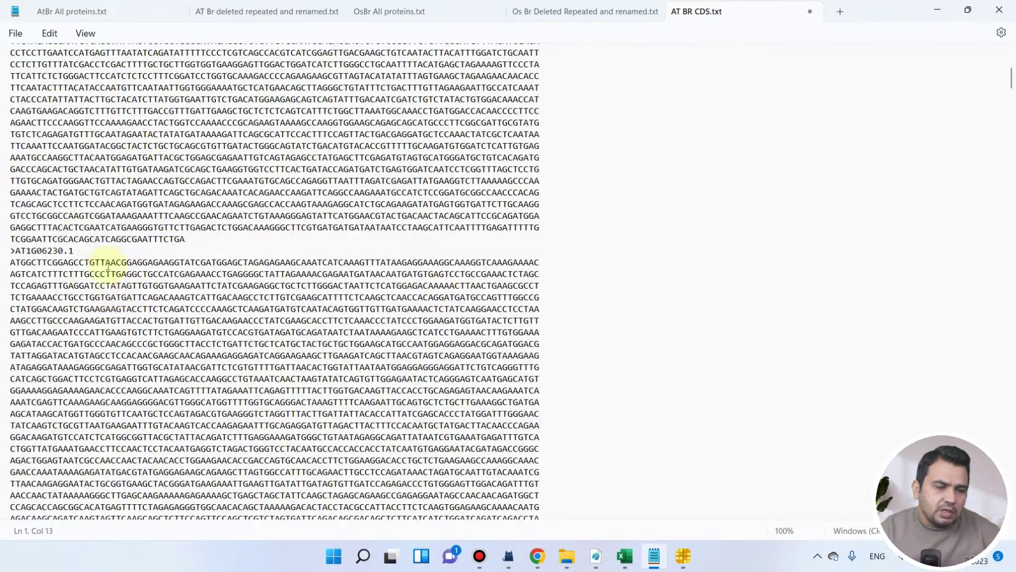
{"action": "scroll", "coordinate": [115, 311], "scroll_direction": "down", "scroll_amount": 12}
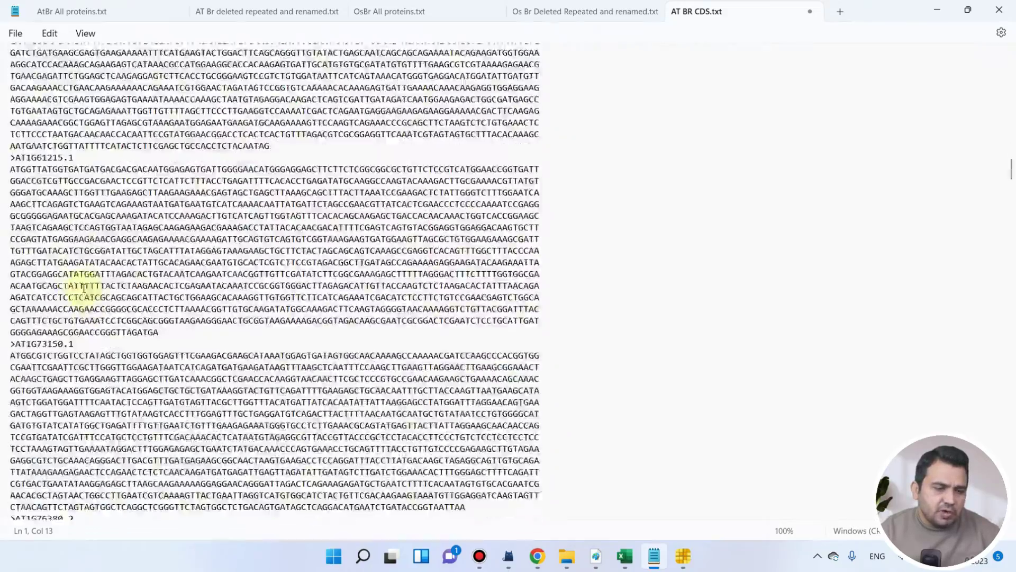
{"action": "scroll", "coordinate": [91, 292], "scroll_direction": "down", "scroll_amount": 10}
{"action": "scroll", "coordinate": [94, 296], "scroll_direction": "down", "scroll_amount": 11}
{"action": "scroll", "coordinate": [95, 259], "scroll_direction": "down", "scroll_amount": 12}
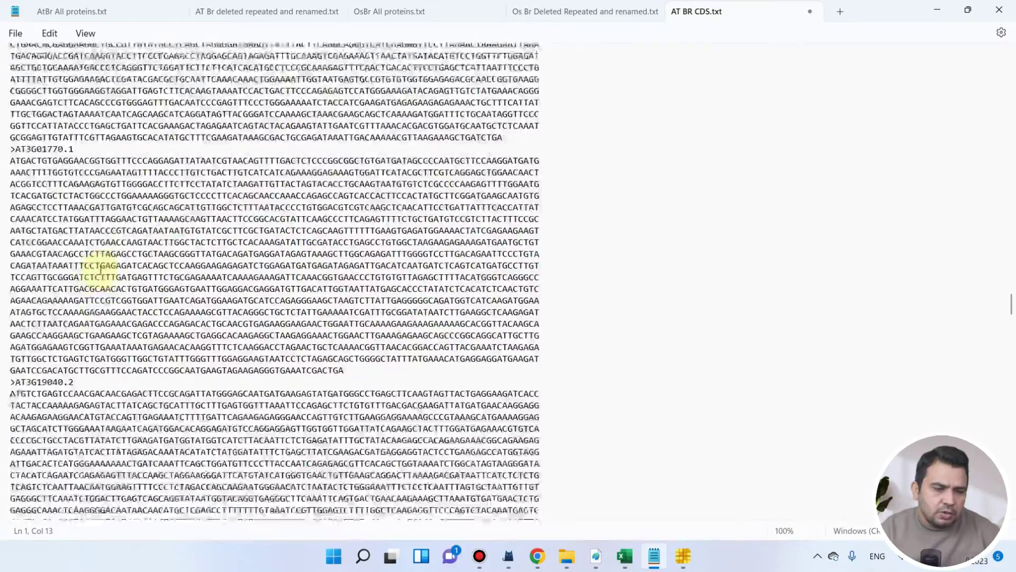
{"action": "scroll", "coordinate": [108, 283], "scroll_direction": "down", "scroll_amount": 13}
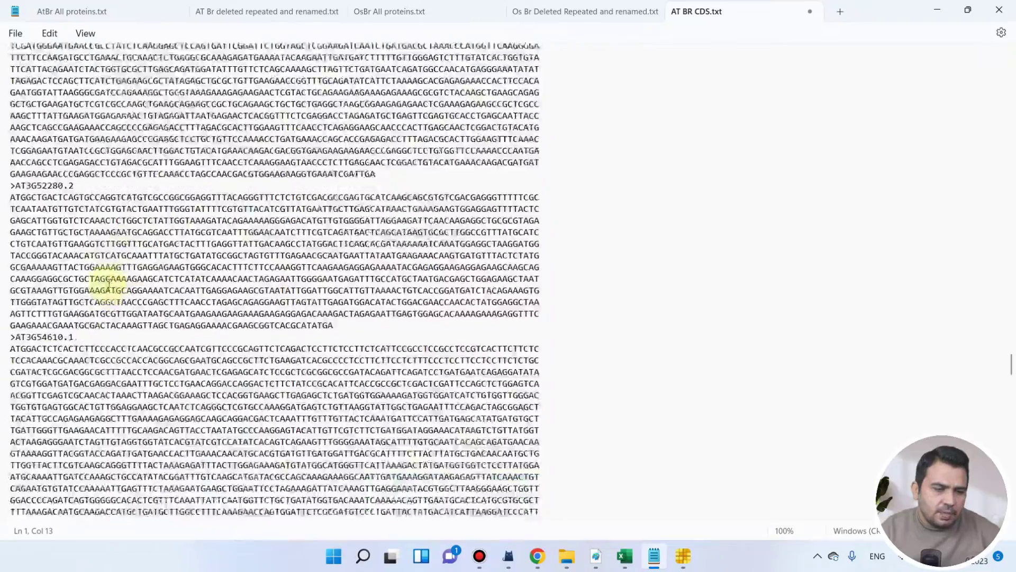
{"action": "scroll", "coordinate": [113, 210], "scroll_direction": "down", "scroll_amount": 20}
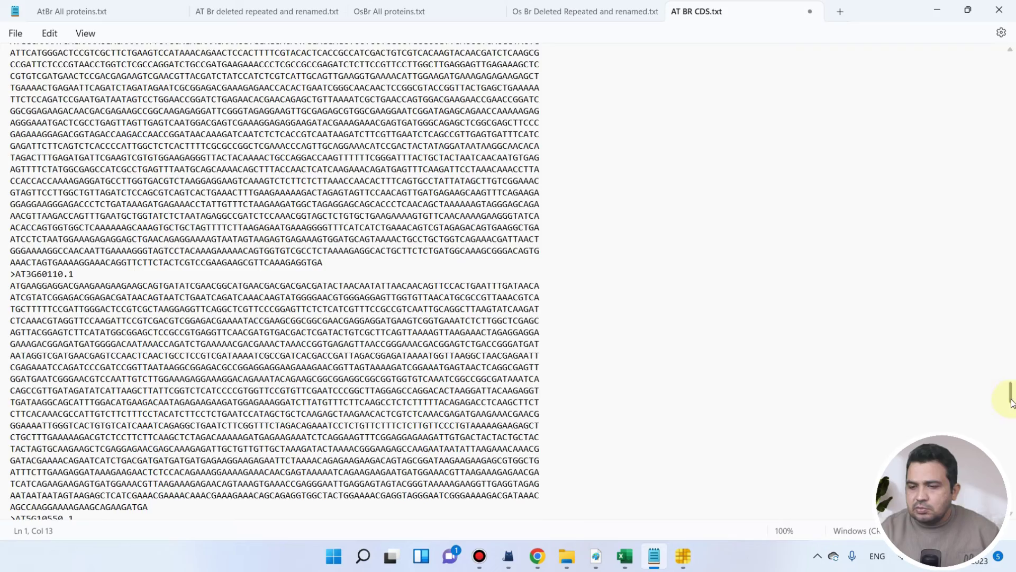
{"action": "left_click_drag", "start_coordinate": [1009, 398], "coordinate": [1011, 369]}
{"action": "left_click_drag", "start_coordinate": [1012, 331], "coordinate": [1012, 62]}
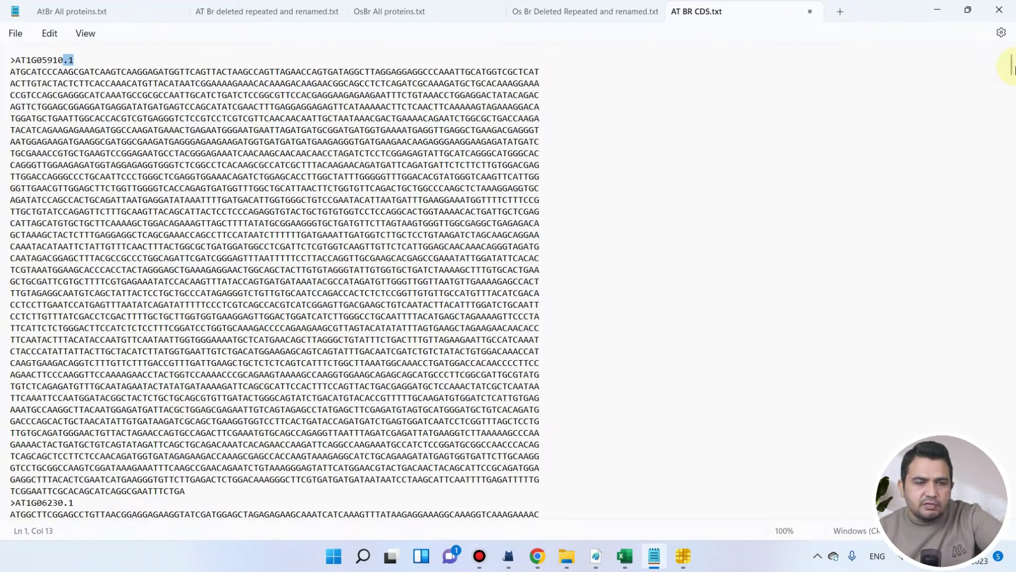
Step: Use Replace All to strip the .1, .2 and .3 version suffixes from the headers
{"action": "left_click", "coordinate": [859, 174]}
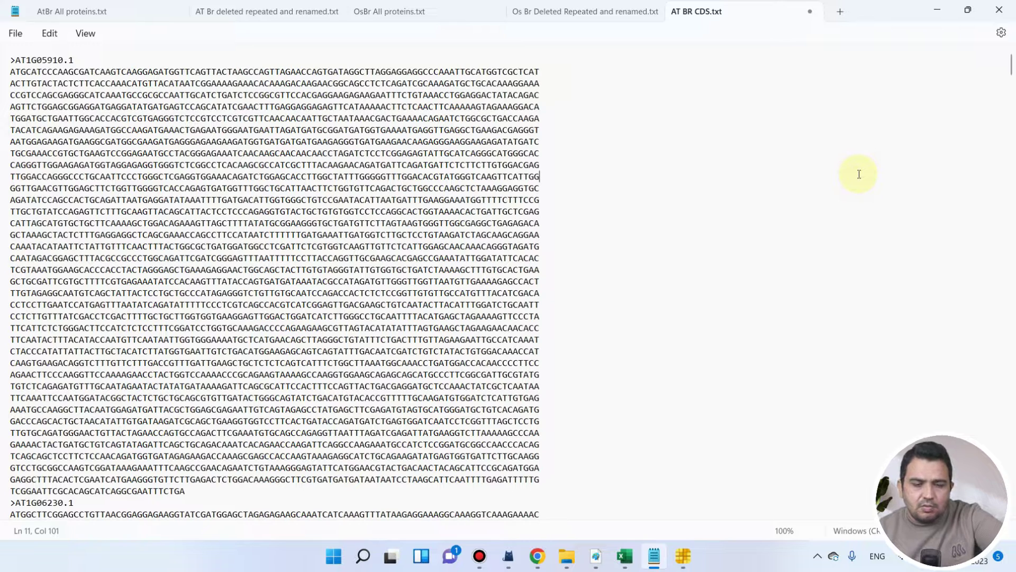
{"action": "key", "text": "ctrl+h"}
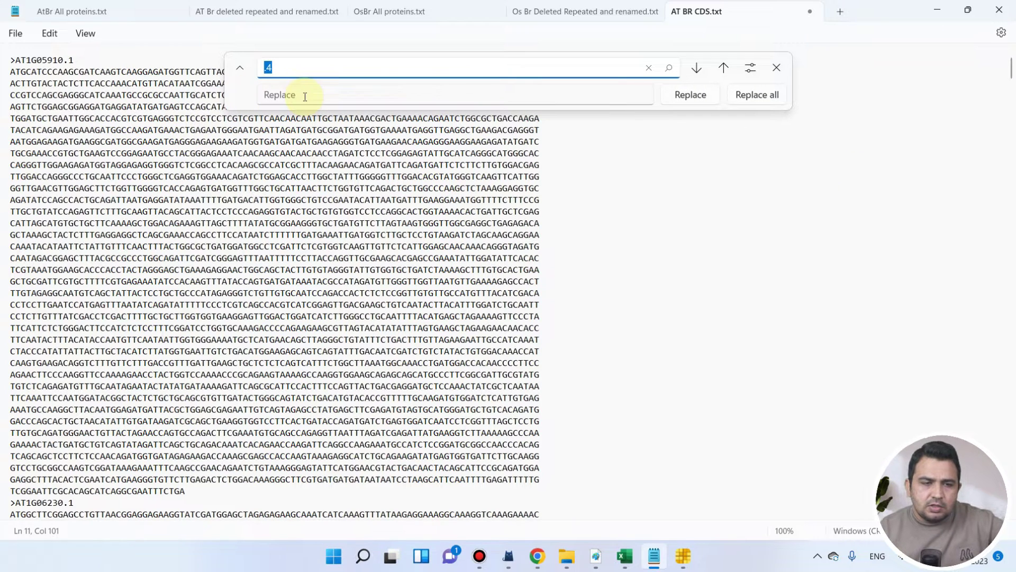
{"action": "left_click", "coordinate": [307, 65]}
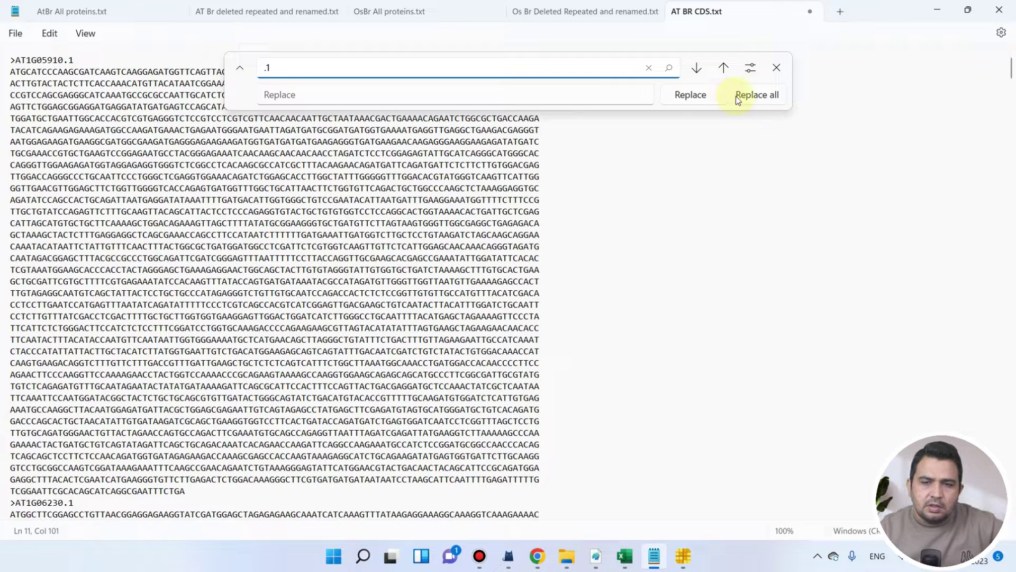
{"action": "left_click", "coordinate": [771, 98]}
{"action": "left_click", "coordinate": [286, 68]}
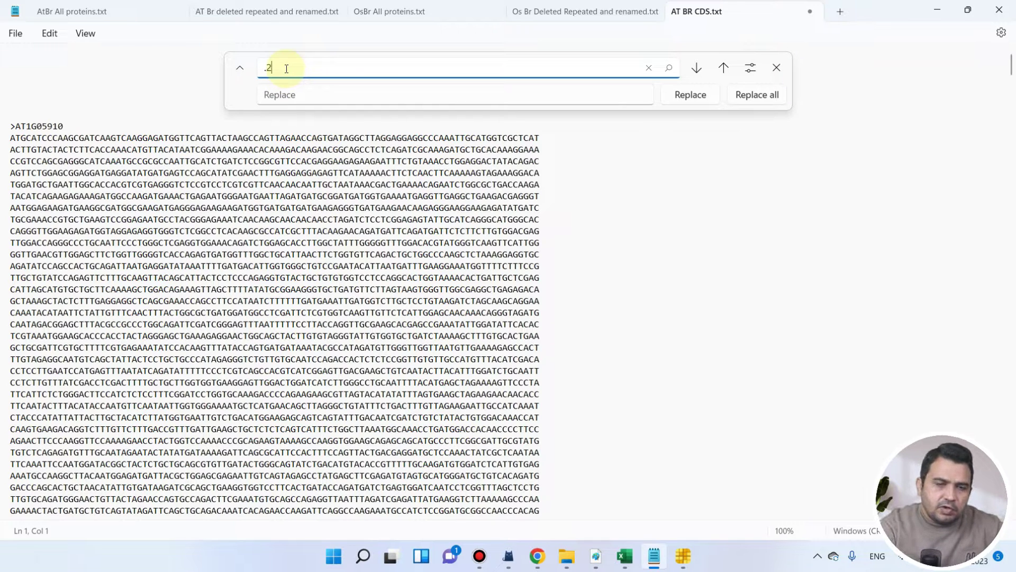
{"action": "left_click", "coordinate": [748, 100]}
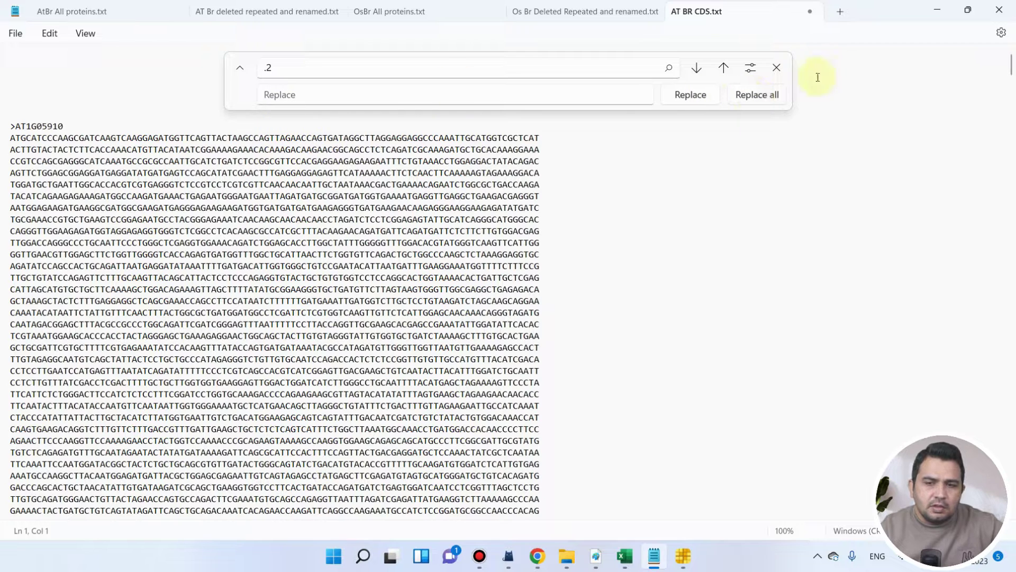
{"action": "left_click", "coordinate": [304, 69]}
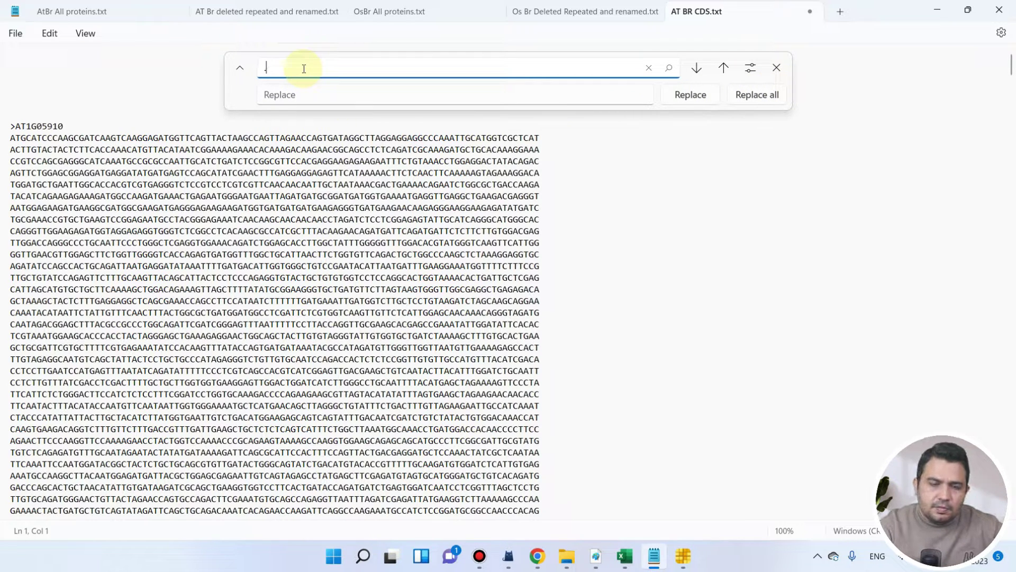
{"action": "left_click", "coordinate": [764, 95]}
Step: Strip the remaining .4, .5 and .6 suffixes from the headers
{"action": "left_click", "coordinate": [386, 60]}
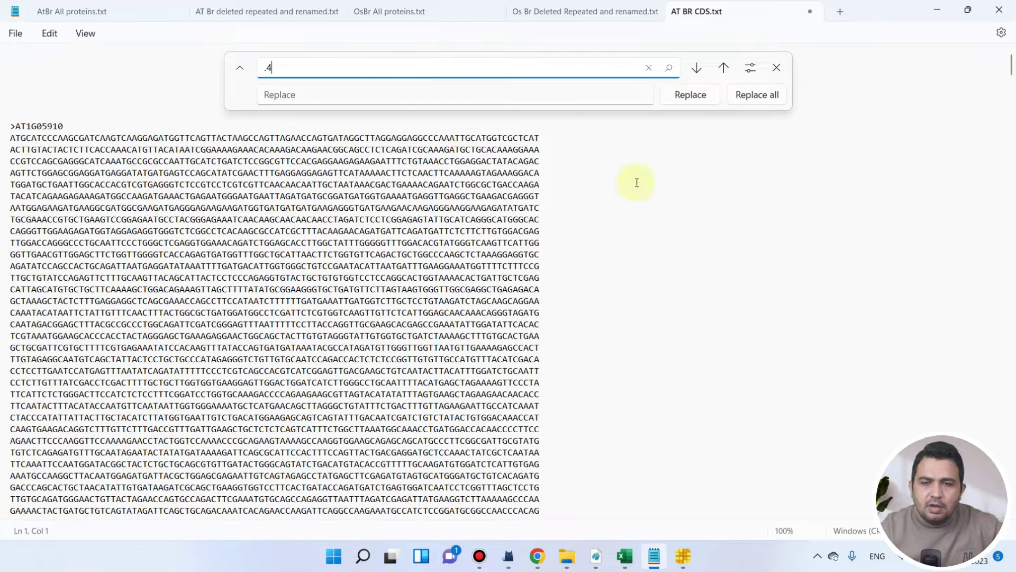
{"action": "left_click", "coordinate": [760, 95]}
{"action": "left_click", "coordinate": [334, 61]}
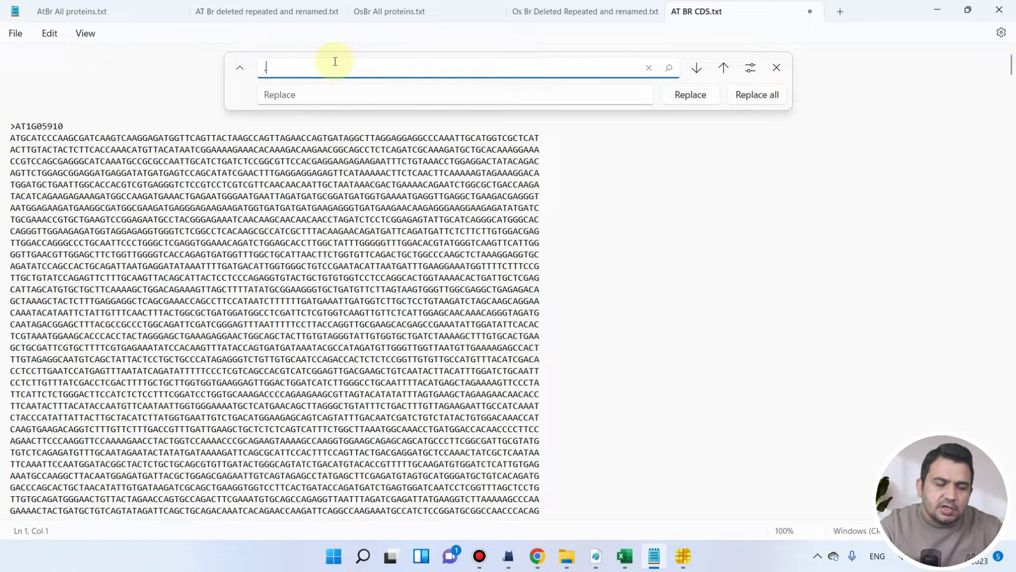
{"action": "type", "text": "5"}
{"action": "left_click", "coordinate": [763, 95]}
{"action": "left_click", "coordinate": [371, 60]}
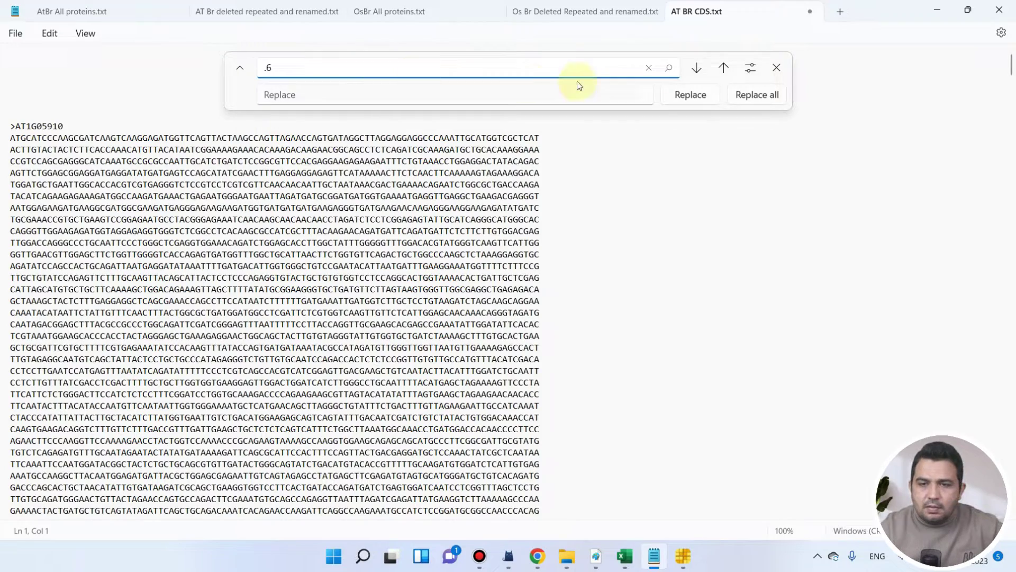
{"action": "left_click", "coordinate": [758, 95]}
{"action": "left_click", "coordinate": [776, 68]}
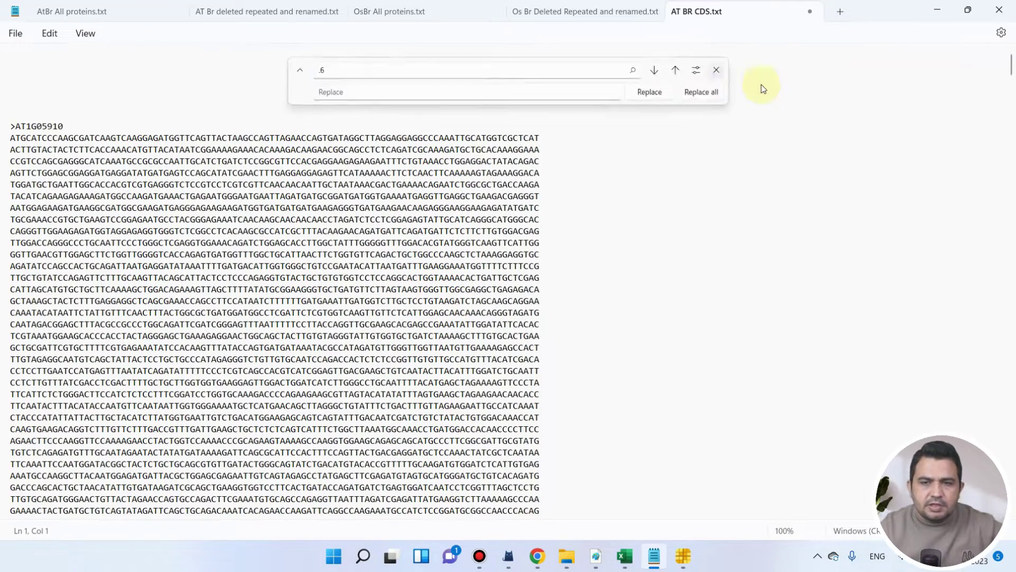
Step: Scroll down to the final AT5G63320 entry and save AT BR CDS.txt
{"action": "scroll", "coordinate": [503, 124], "scroll_direction": "down", "scroll_amount": 20}
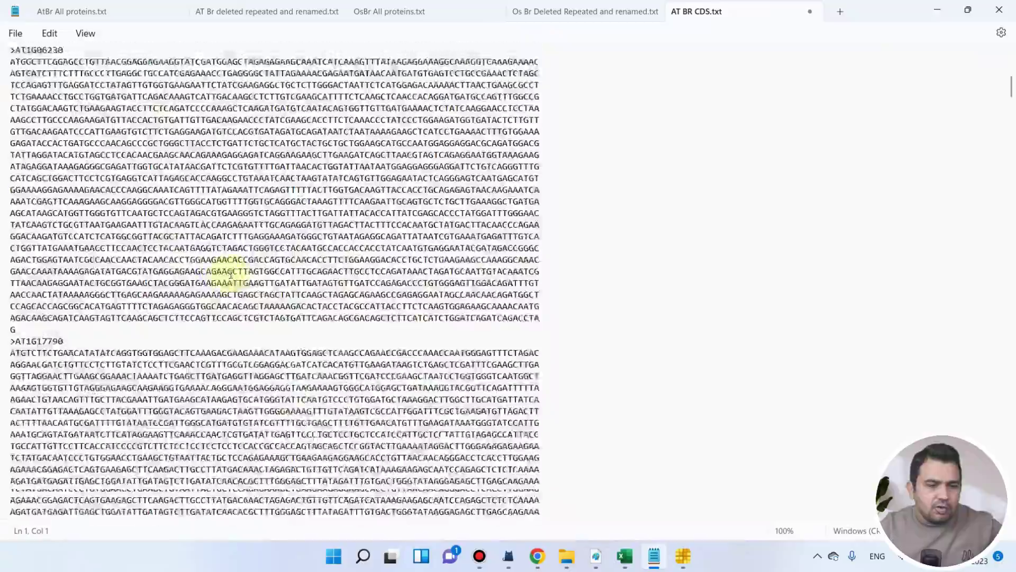
{"action": "scroll", "coordinate": [267, 295], "scroll_direction": "down", "scroll_amount": 20}
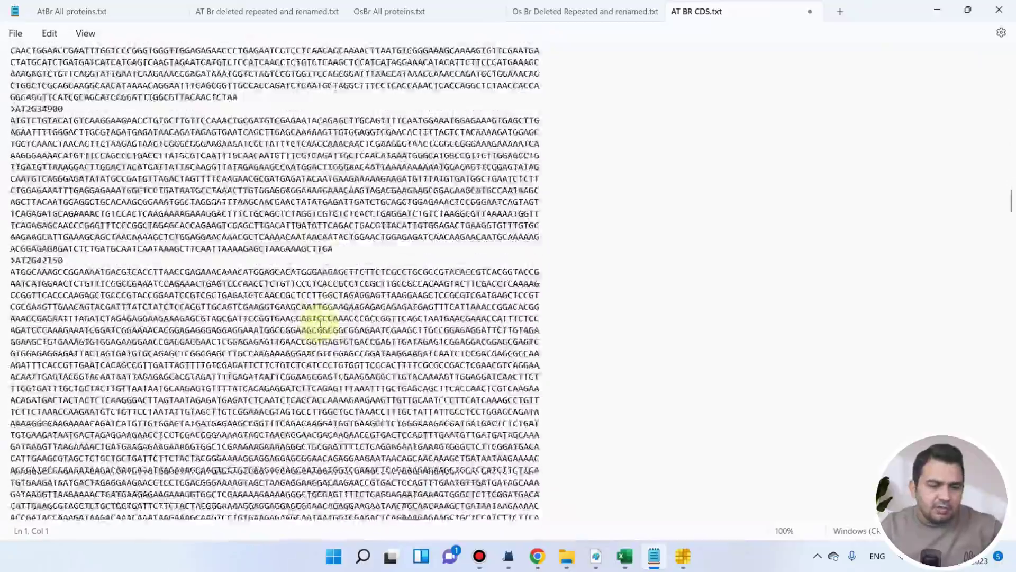
{"action": "scroll", "coordinate": [320, 325], "scroll_direction": "down", "scroll_amount": 20}
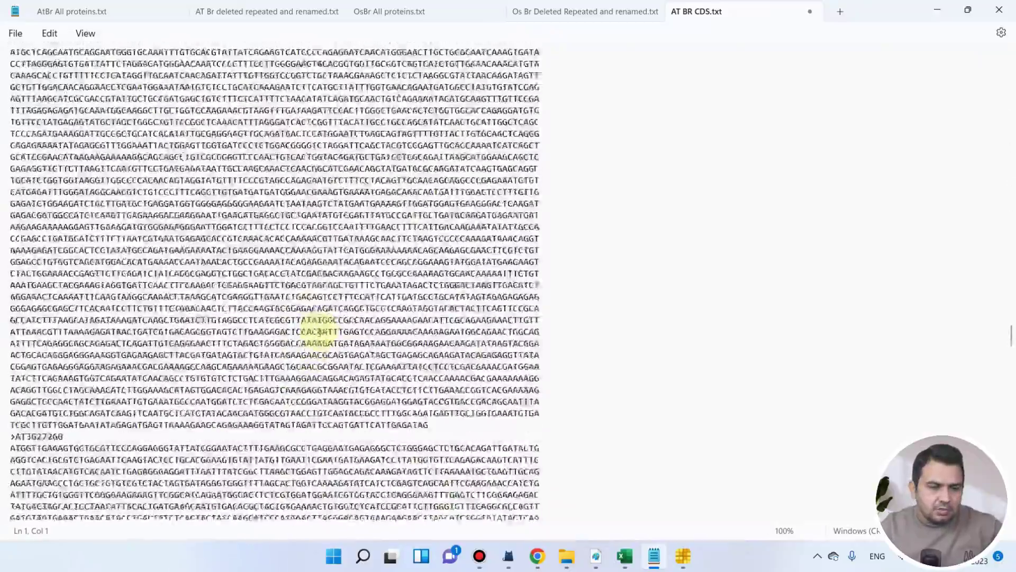
{"action": "scroll", "coordinate": [319, 325], "scroll_direction": "down", "scroll_amount": 20}
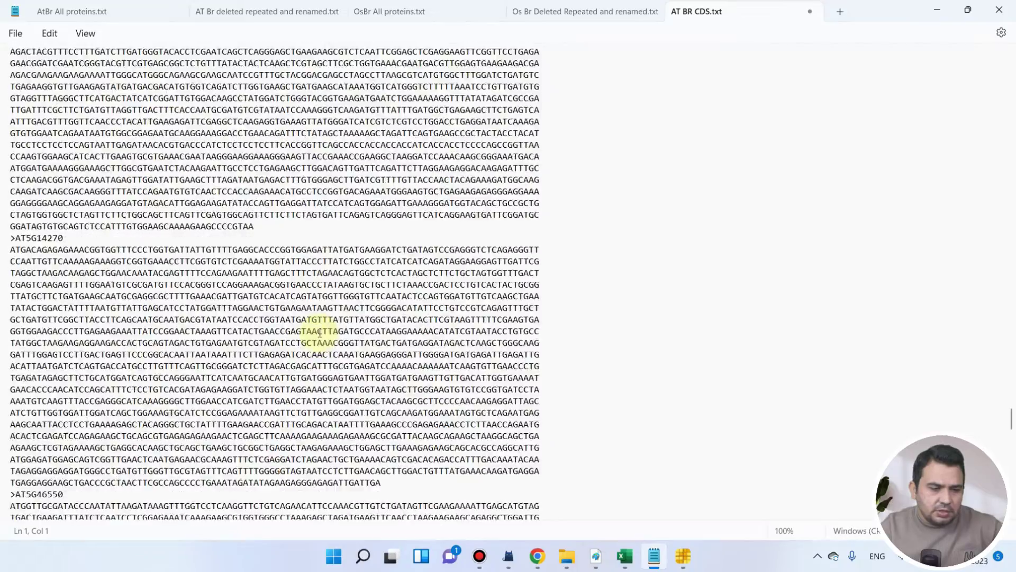
{"action": "scroll", "coordinate": [319, 332], "scroll_direction": "down", "scroll_amount": 15}
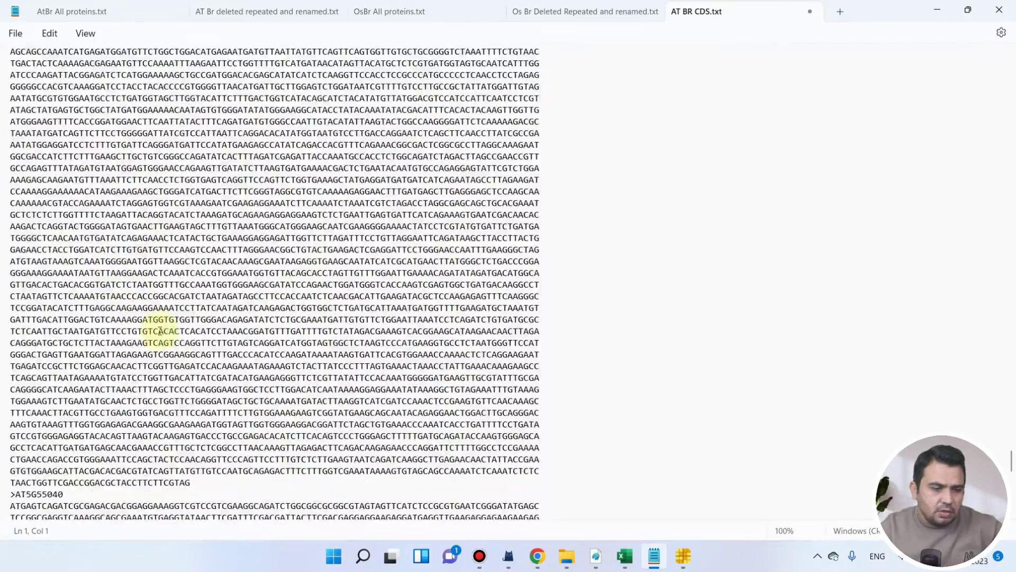
{"action": "scroll", "coordinate": [160, 340], "scroll_direction": "down", "scroll_amount": 8}
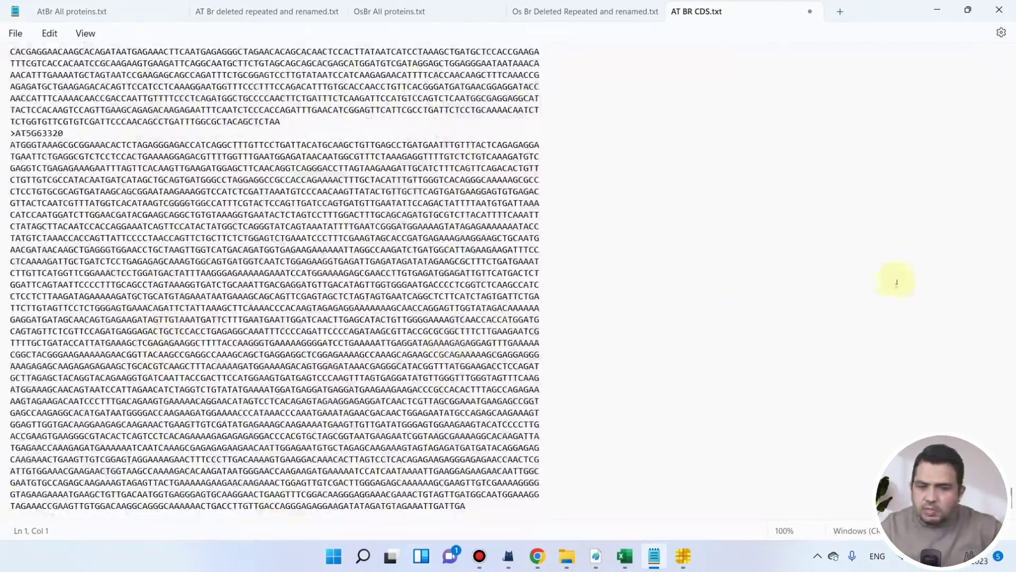
{"action": "scroll", "coordinate": [1011, 507], "scroll_direction": "down", "scroll_amount": 1}
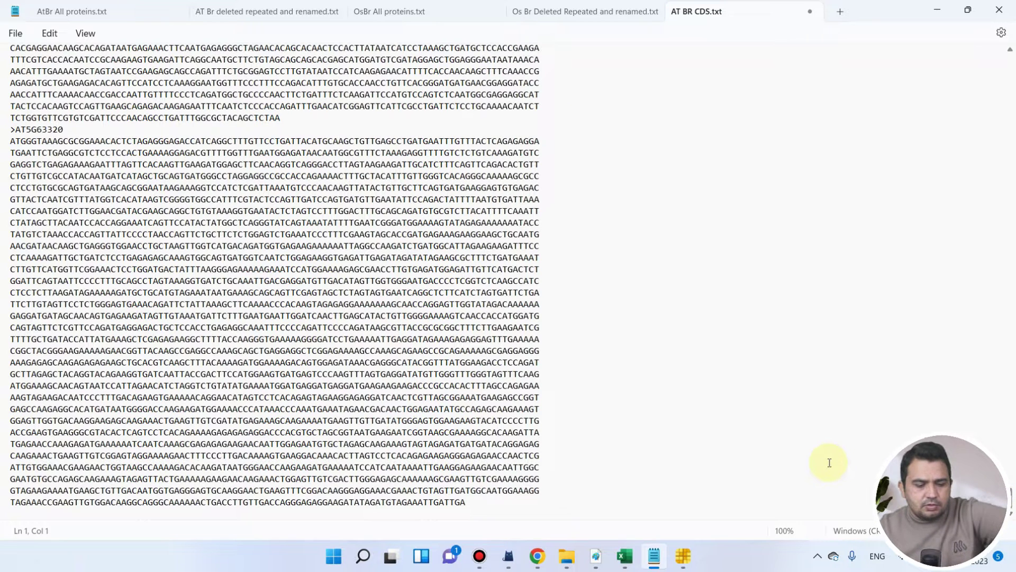
{"action": "key", "text": "ctrl+s"}
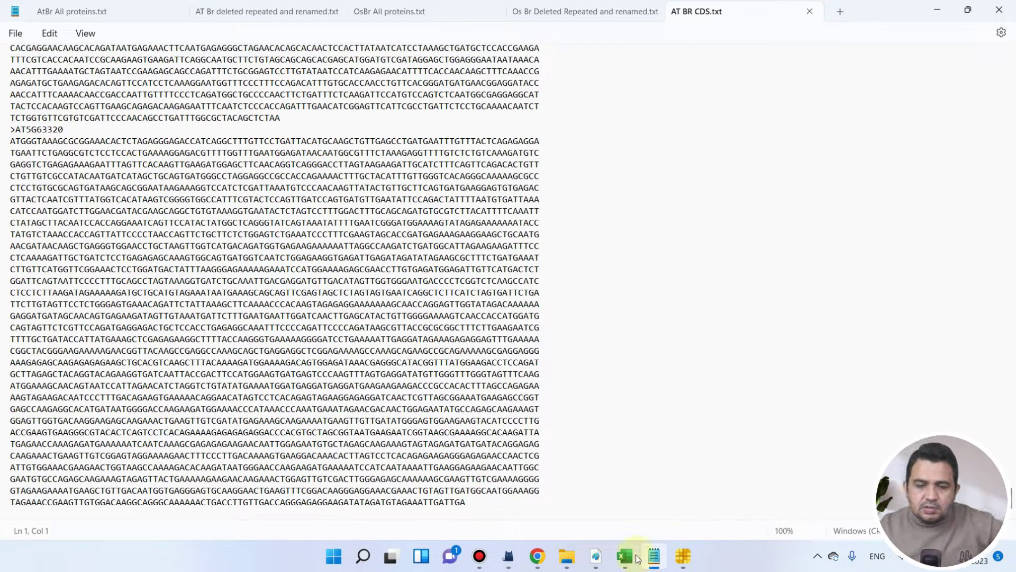
Step: Back on the bulk download form, get sequences from the Araport11 genomic locus sequences dataset
{"action": "left_click", "coordinate": [537, 556]}
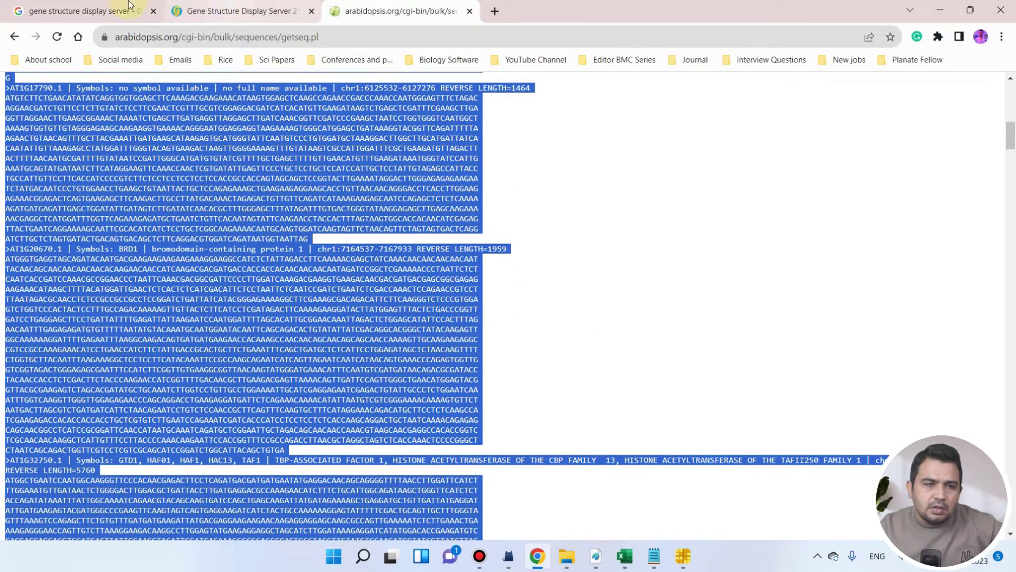
{"action": "left_click", "coordinate": [7, 42]}
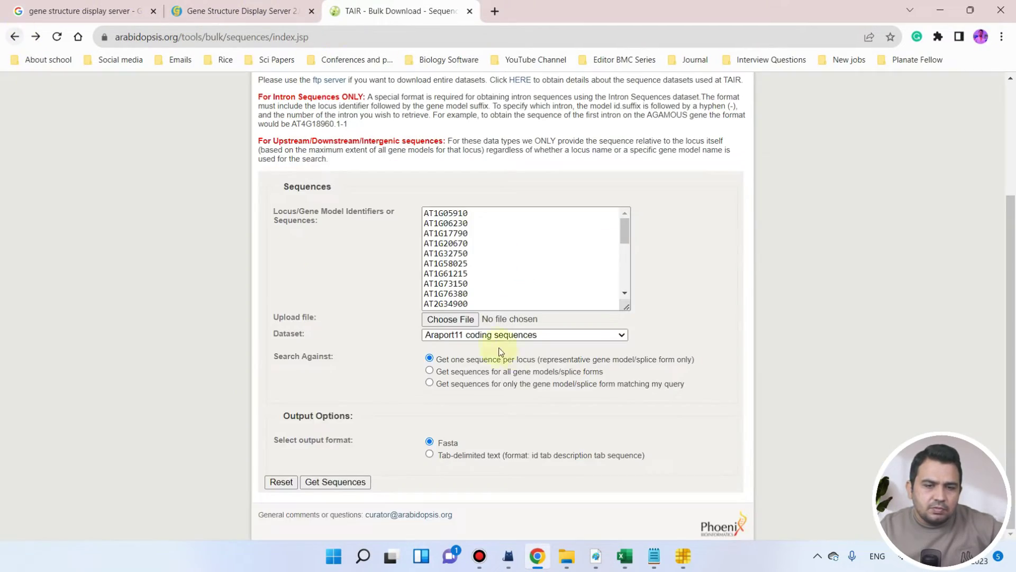
{"action": "left_click_drag", "start_coordinate": [621, 294], "coordinate": [622, 341]}
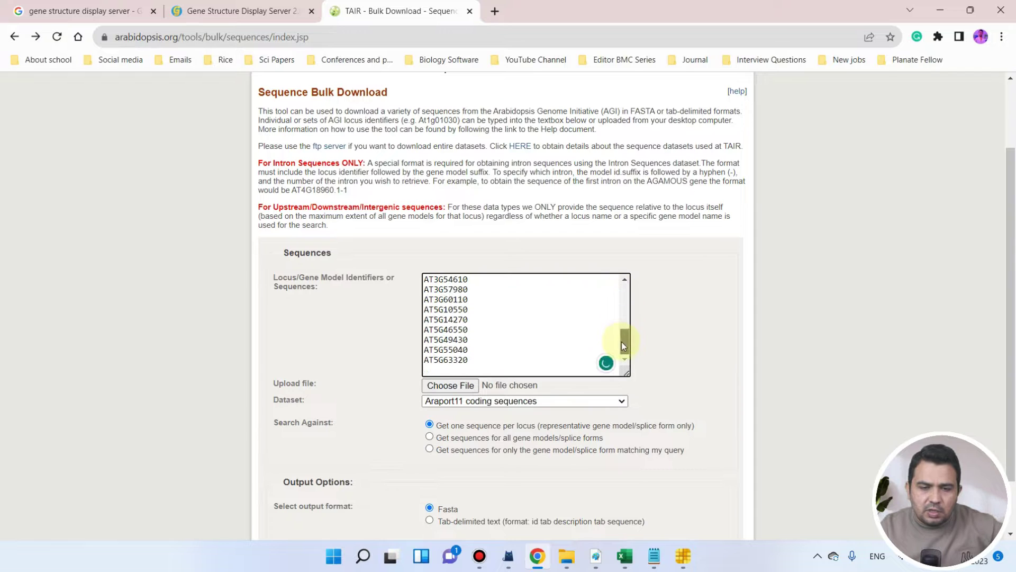
{"action": "left_click", "coordinate": [561, 403]}
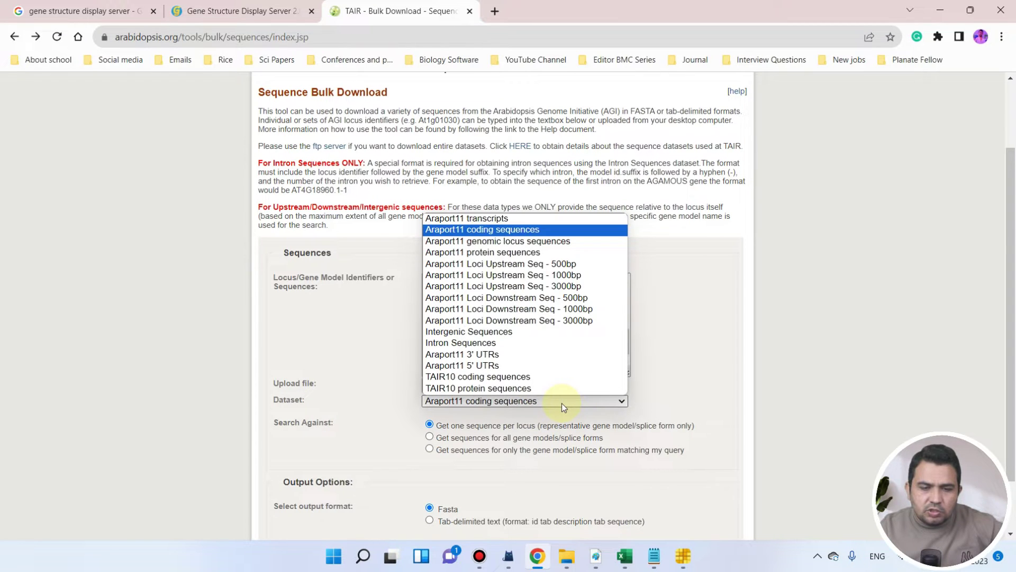
{"action": "left_click", "coordinate": [516, 243]}
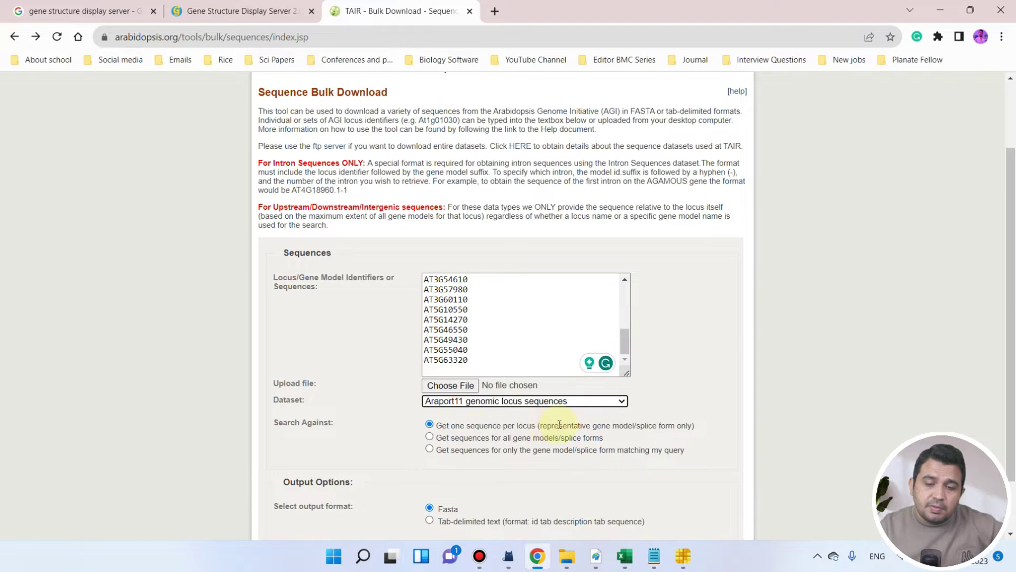
{"action": "scroll", "coordinate": [527, 423], "scroll_direction": "down", "scroll_amount": 1}
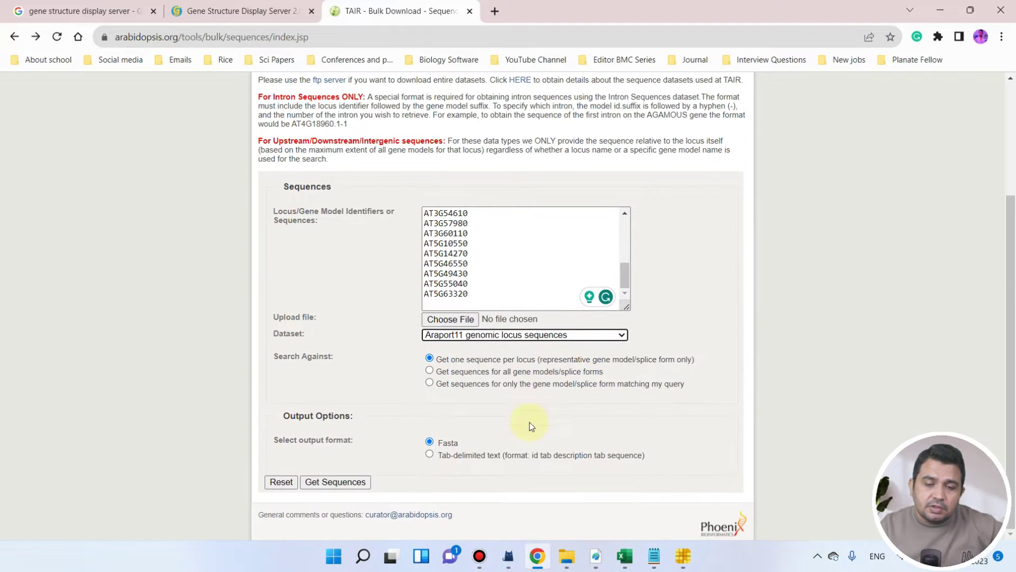
{"action": "left_click", "coordinate": [344, 483]}
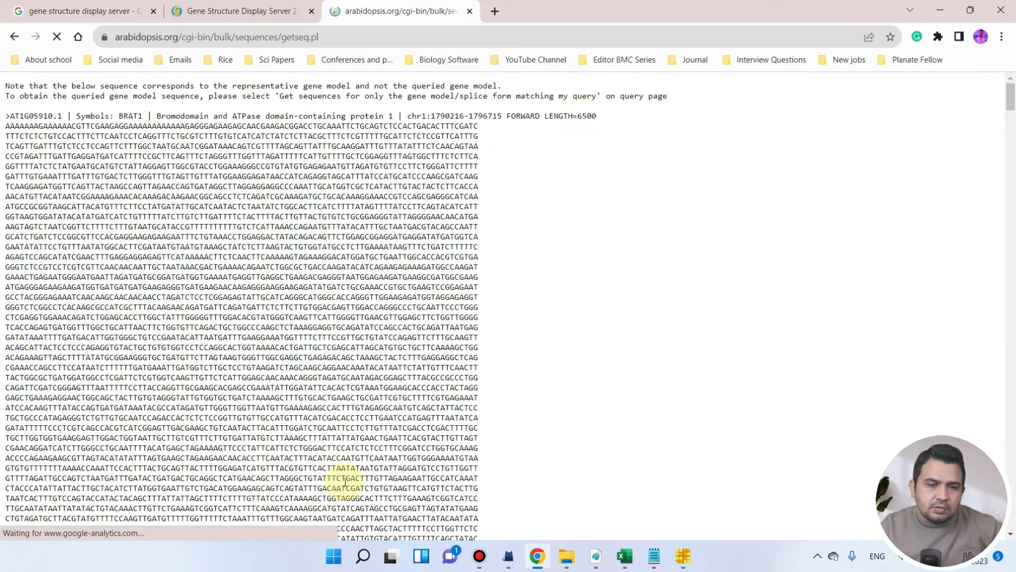
Step: Copy the entire page of genomic FASTA results
{"action": "scroll", "coordinate": [400, 326], "scroll_direction": "down", "scroll_amount": 10}
{"action": "scroll", "coordinate": [404, 329], "scroll_direction": "down", "scroll_amount": 7}
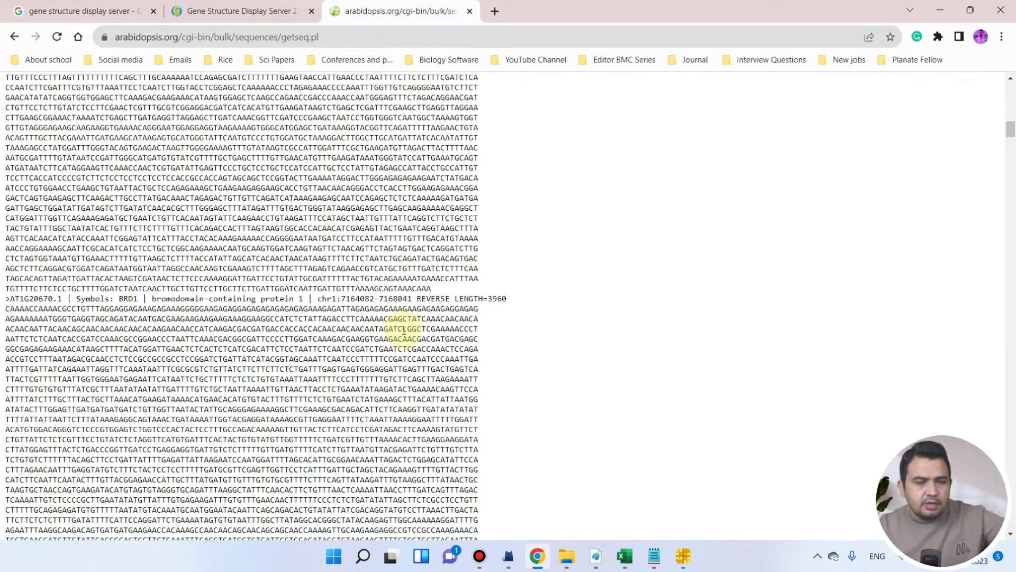
{"action": "key", "text": "ctrl+a"}
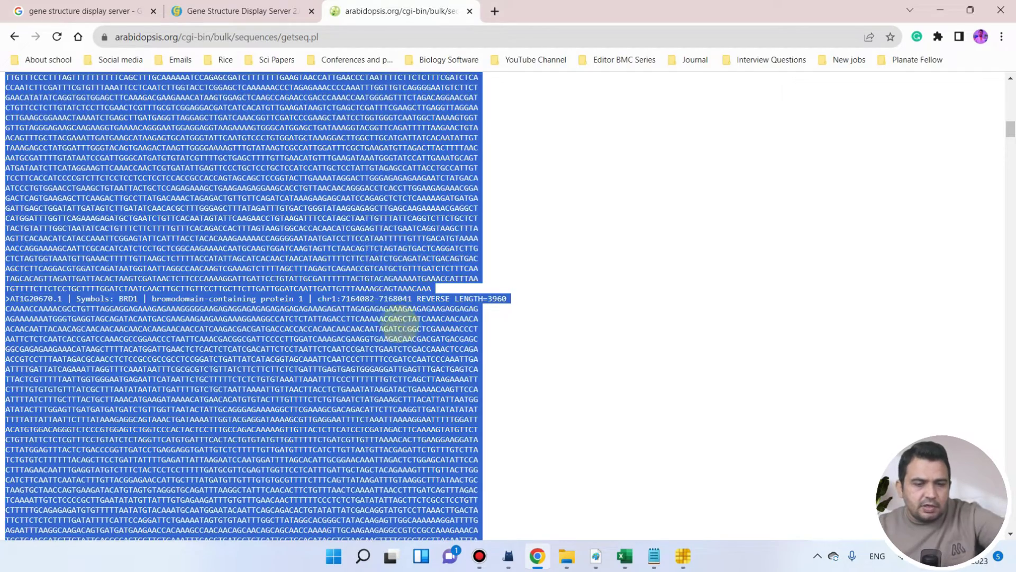
{"action": "right_click", "coordinate": [370, 233]}
{"action": "left_click", "coordinate": [415, 239]}
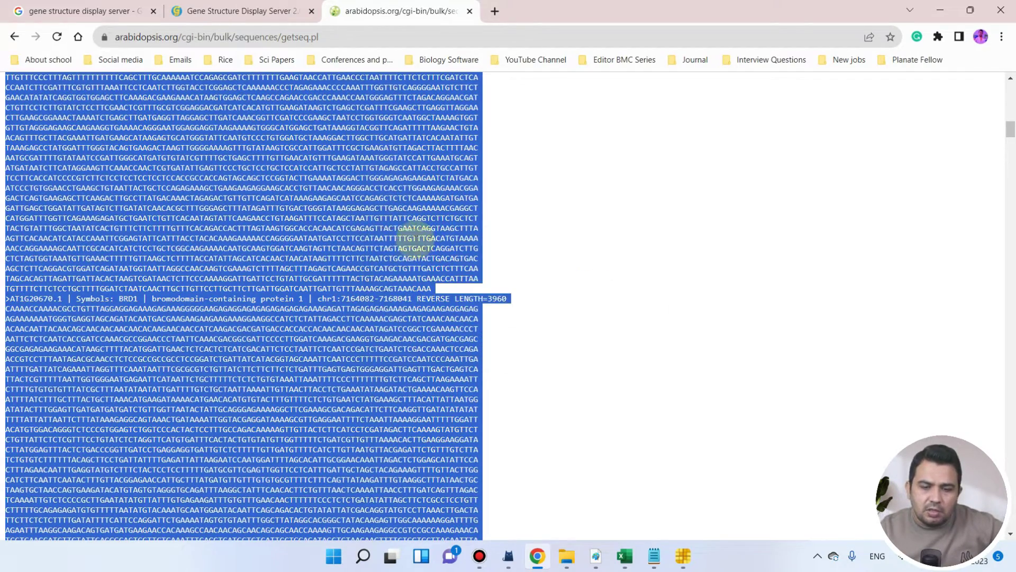
{"action": "left_click", "coordinate": [684, 556]}
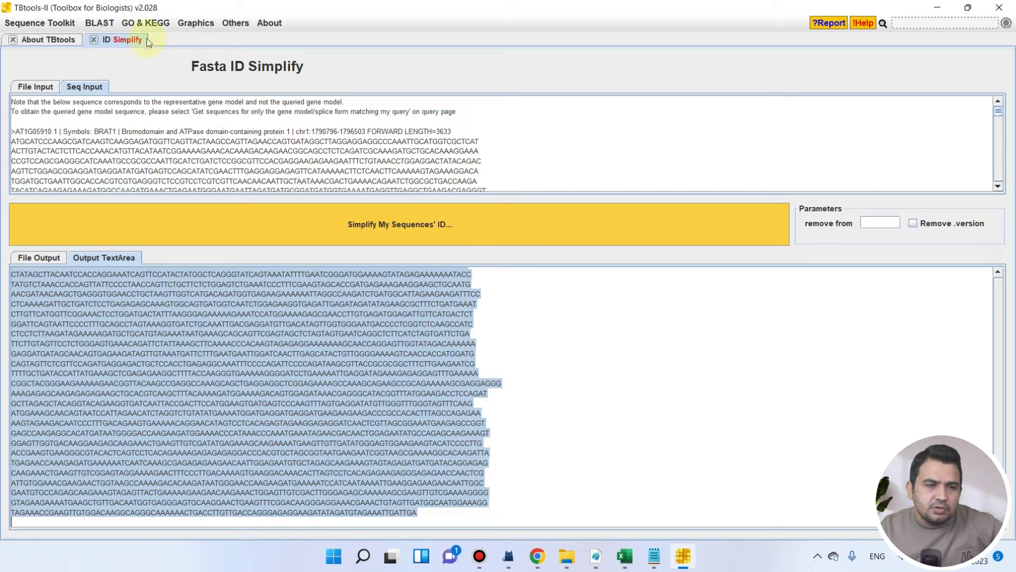
Step: Open a fresh Fasta ID Simplify tool and paste the genomic sequences as text input
{"action": "left_click", "coordinate": [97, 43]}
{"action": "left_click", "coordinate": [96, 42]}
{"action": "left_click", "coordinate": [68, 25]}
{"action": "mouse_move", "coordinate": [96, 45]}
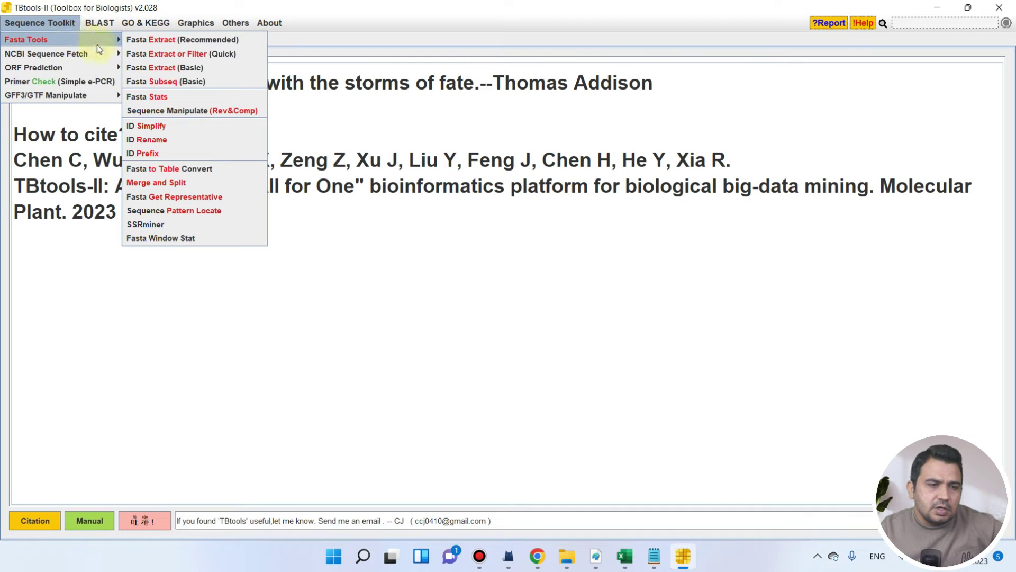
{"action": "left_click", "coordinate": [197, 128]}
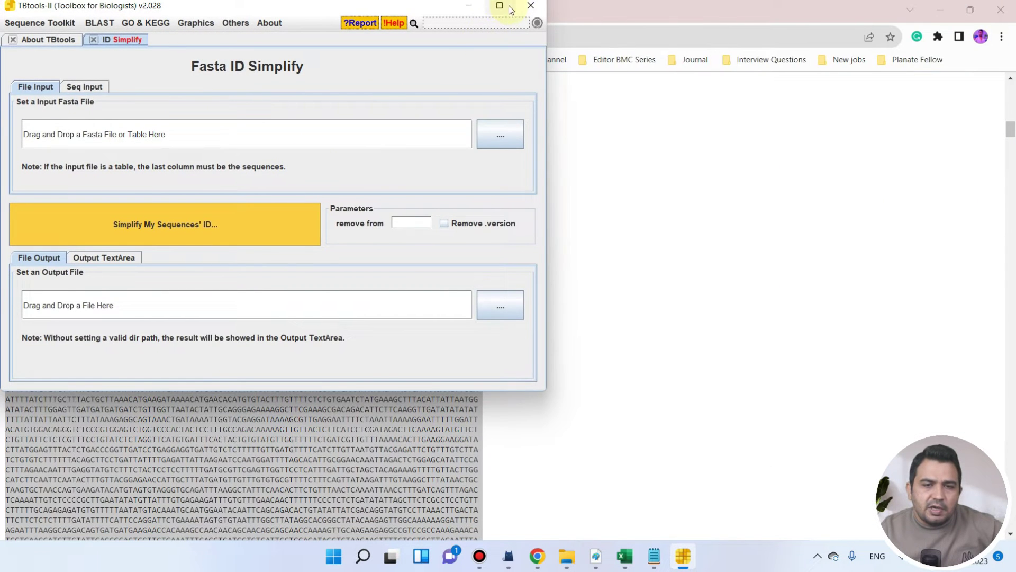
{"action": "left_click", "coordinate": [509, 5]}
{"action": "left_click", "coordinate": [90, 86]}
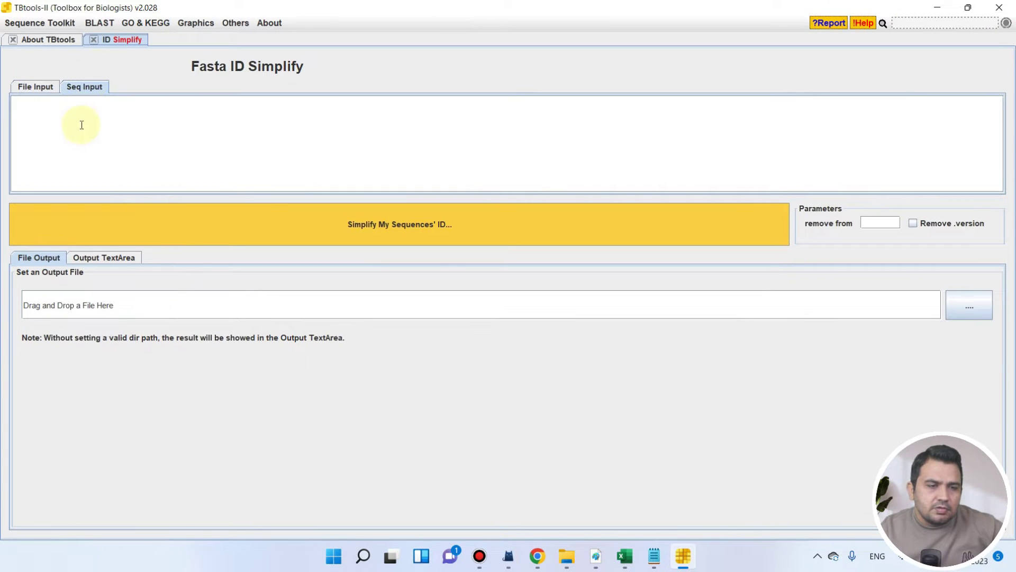
{"action": "key", "text": "ctrl+v"}
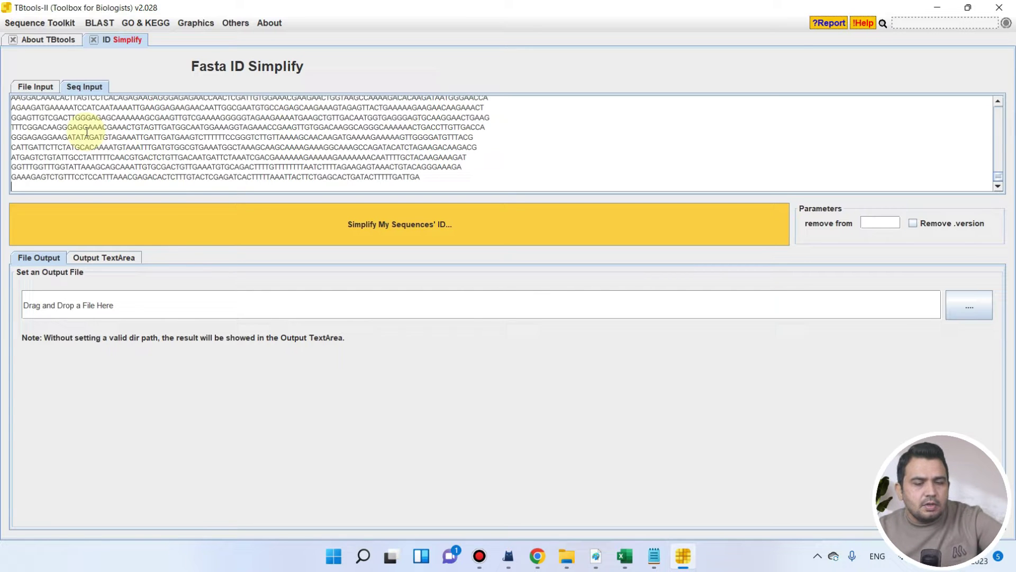
Step: Run the ID simplification with results shown in the output text area
{"action": "left_click", "coordinate": [98, 258]}
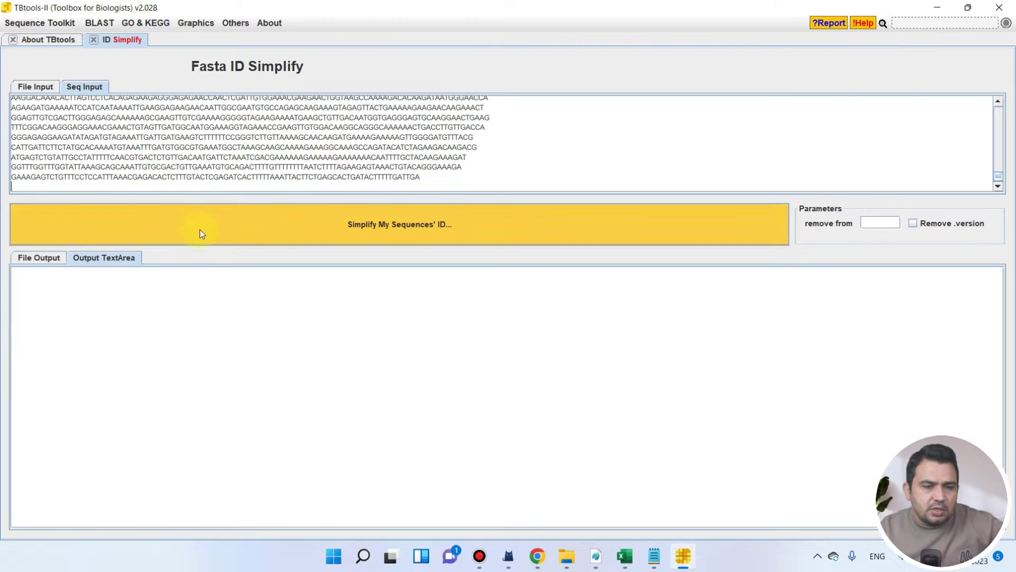
{"action": "left_click", "coordinate": [364, 219]}
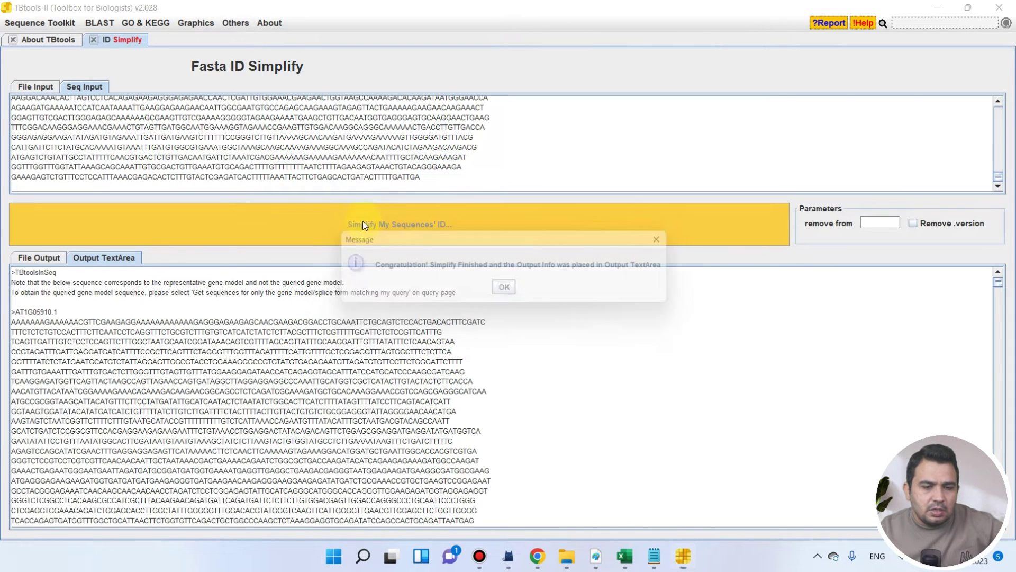
{"action": "left_click", "coordinate": [506, 291]}
{"action": "scroll", "coordinate": [254, 322], "scroll_direction": "down", "scroll_amount": 3}
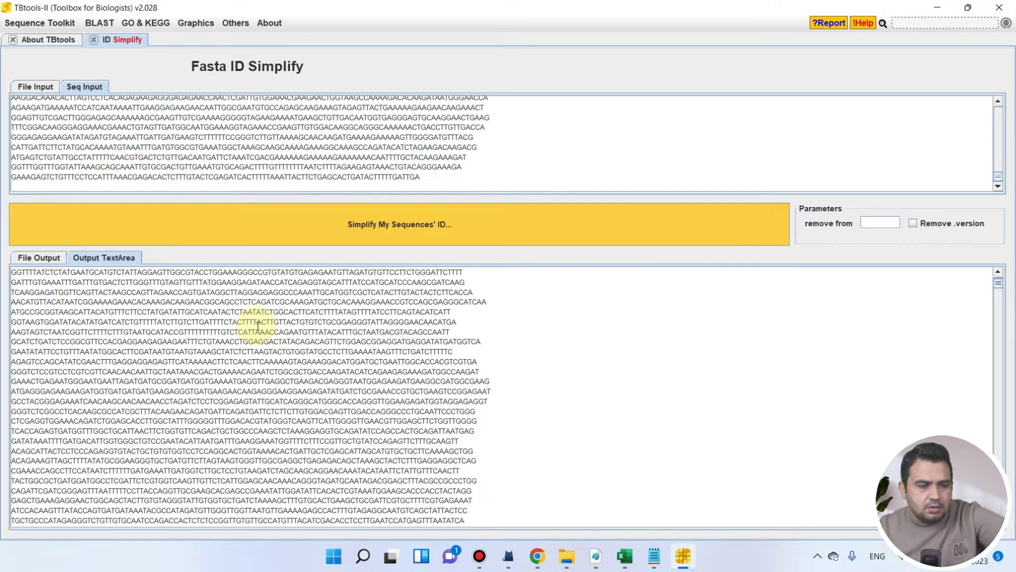
{"action": "scroll", "coordinate": [369, 407], "scroll_direction": "up", "scroll_amount": 3}
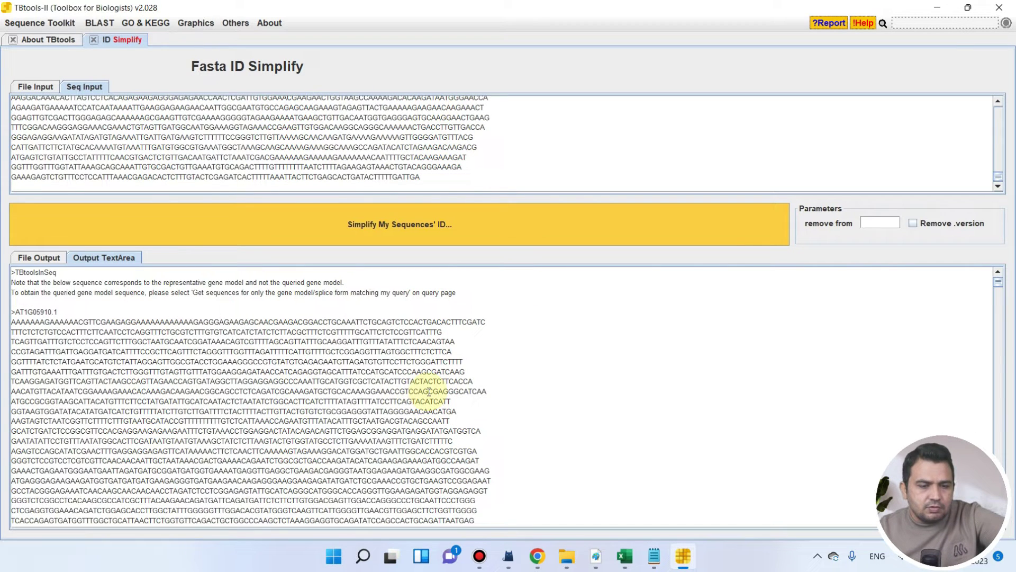
Step: Copy all of the simplified genomic output and minimize TBtools
{"action": "left_click", "coordinate": [356, 309]}
{"action": "key", "text": "ctrl+a"}
{"action": "right_click", "coordinate": [383, 342]}
{"action": "left_click", "coordinate": [383, 342]}
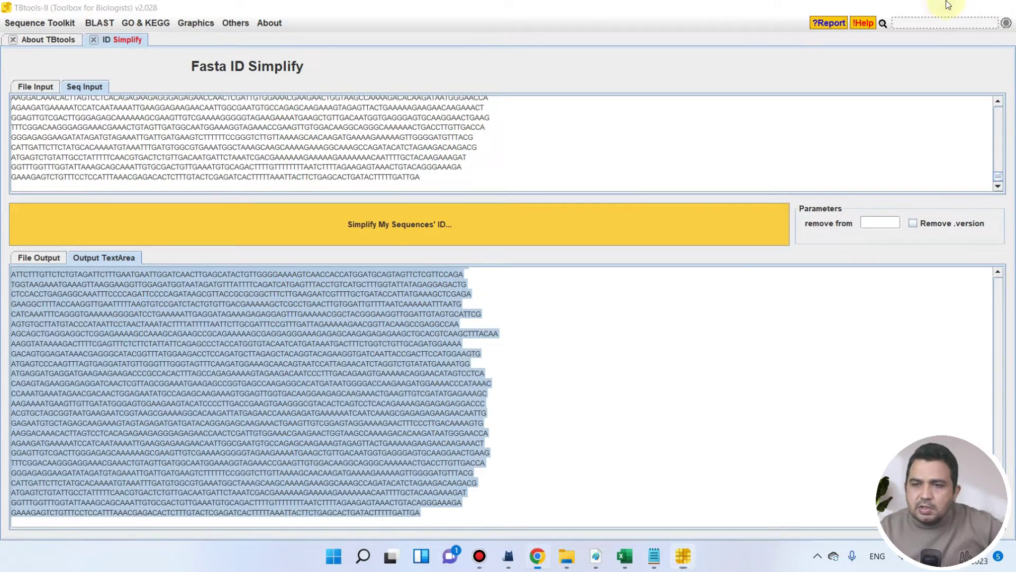
{"action": "left_click", "coordinate": [946, 7]}
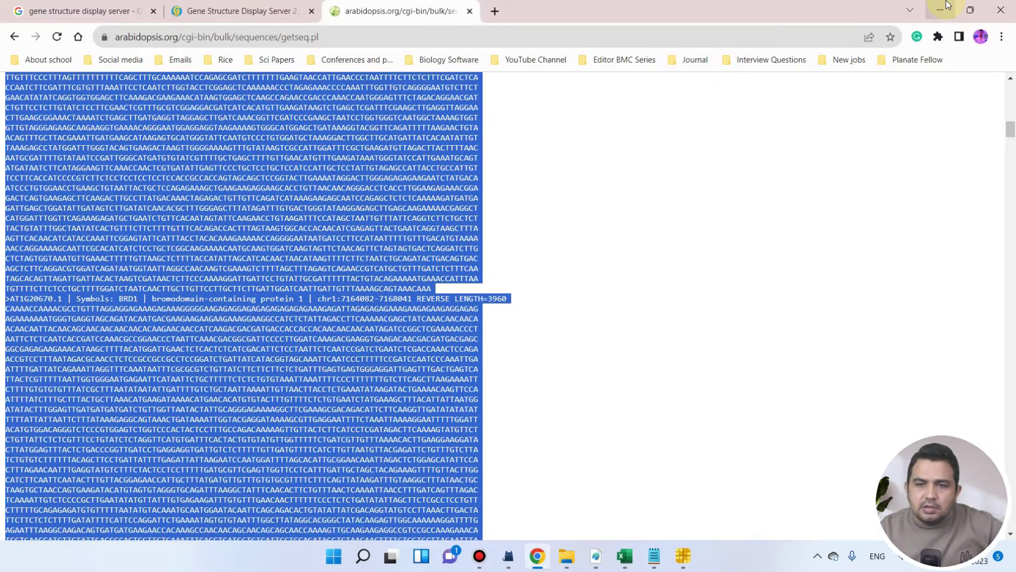
Step: Bring up the Figure 1, Gene structure folder and add a text document named 'AT BR Genomic sequences.txt'
{"action": "left_click", "coordinate": [566, 556]}
{"action": "left_click", "coordinate": [631, 494]}
{"action": "right_click", "coordinate": [536, 235]}
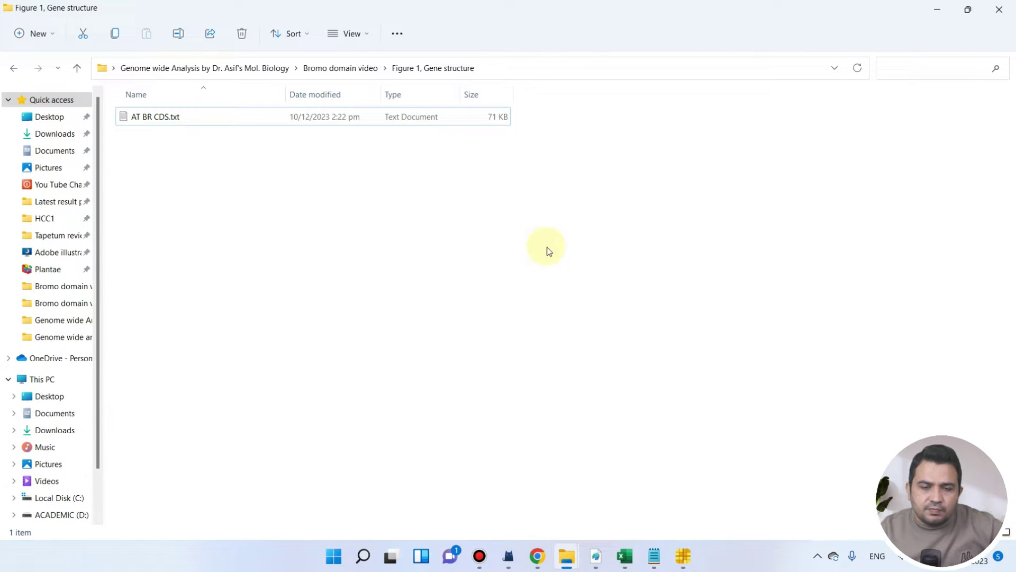
{"action": "mouse_move", "coordinate": [693, 343]}
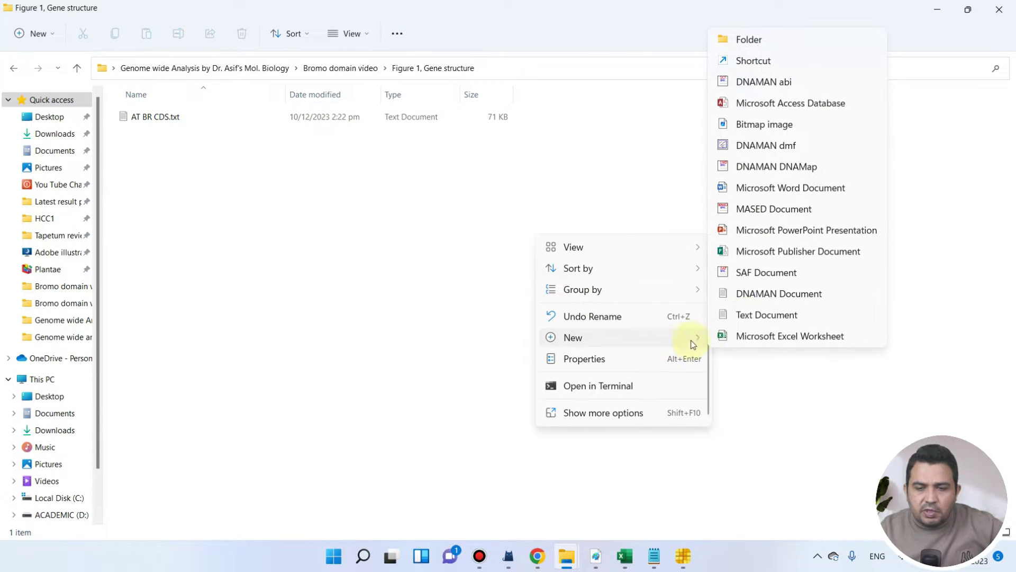
{"action": "left_click", "coordinate": [748, 314]}
{"action": "type", "text": "A"}
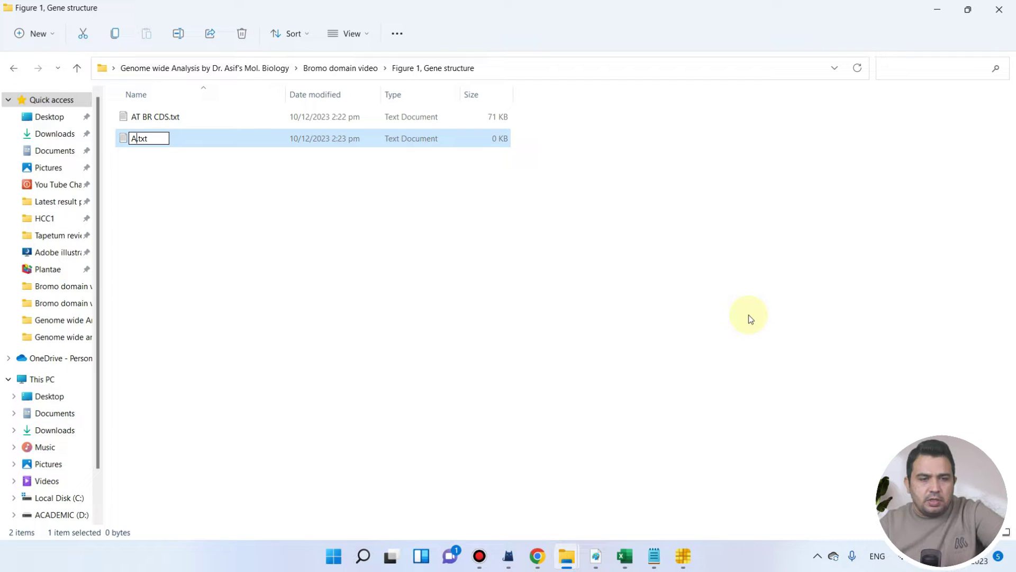
{"action": "type", "text": "T BR Genome"}
{"action": "key", "text": "BackSpace"}
{"action": "type", "text": "ic sequenc"}
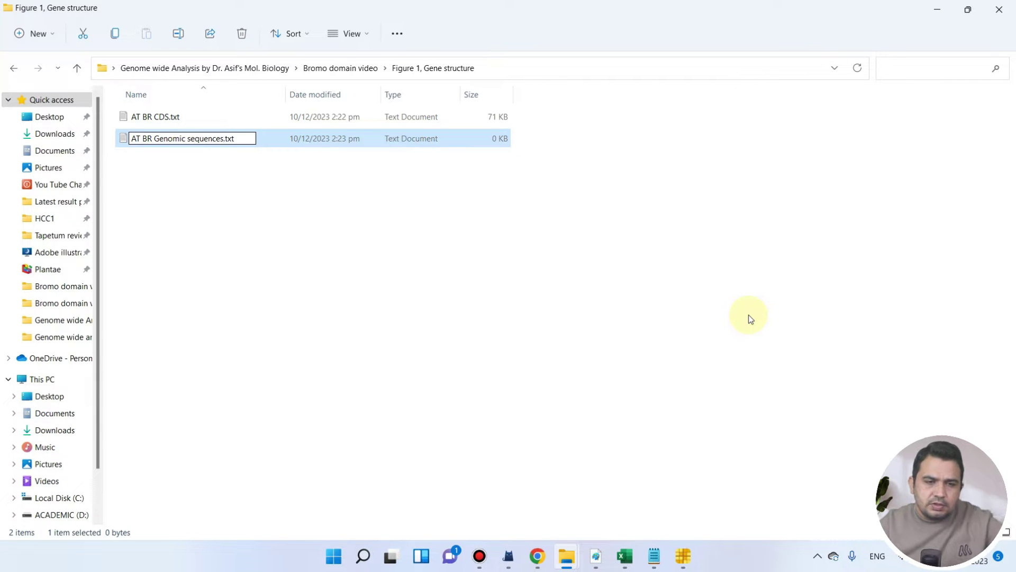
{"action": "type", "text": "es"}
{"action": "key", "text": "Return"}
Step: Paste the simplified genomic sequences into the new AT BR Genomic sequences.txt file
{"action": "double_click", "coordinate": [466, 144]}
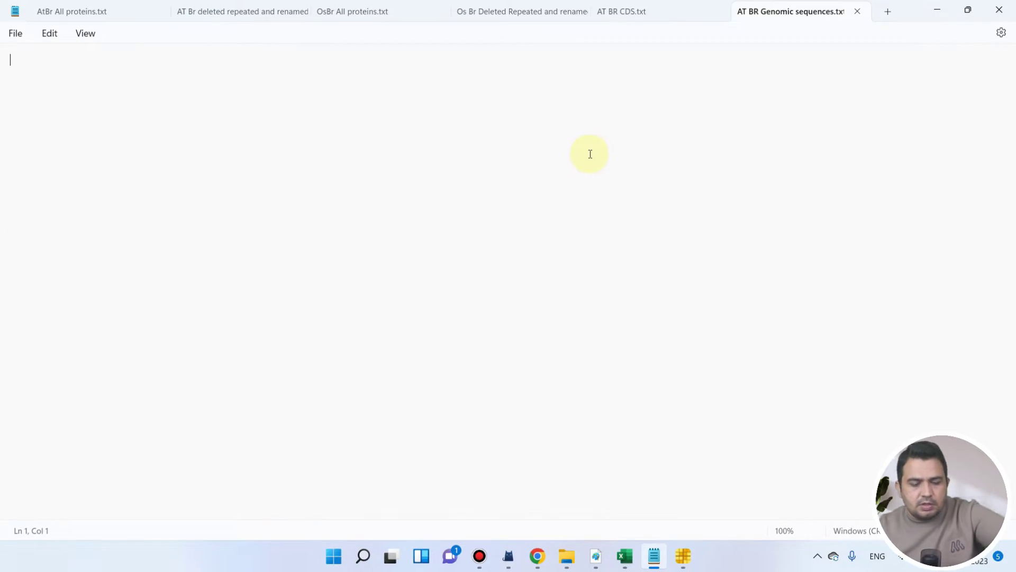
{"action": "key", "text": "ctrl+v"}
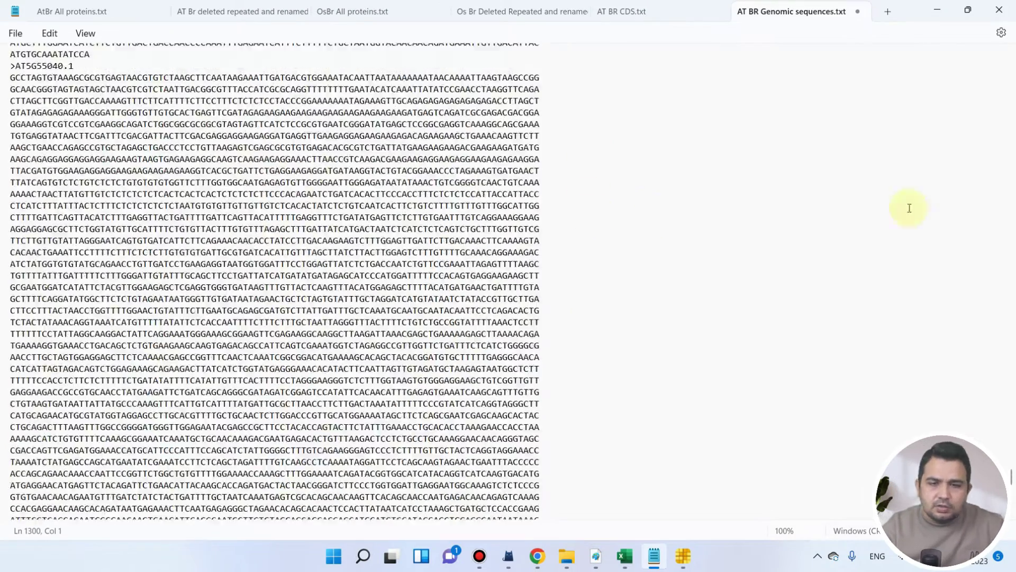
{"action": "left_click_drag", "start_coordinate": [1011, 478], "coordinate": [1011, 47]}
Step: Delete the three >TBtoolsInSeq note lines and blank lines so the file starts at >AT1G05910.1
{"action": "left_click", "coordinate": [754, 80]}
{"action": "left_click", "coordinate": [6, 62], "text": "shift"}
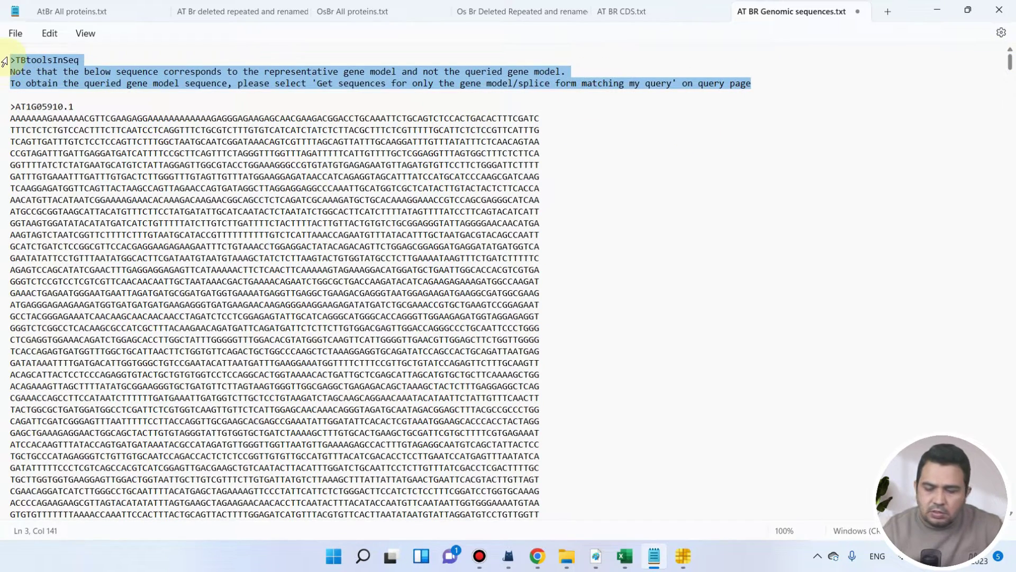
{"action": "key", "text": "Delete"}
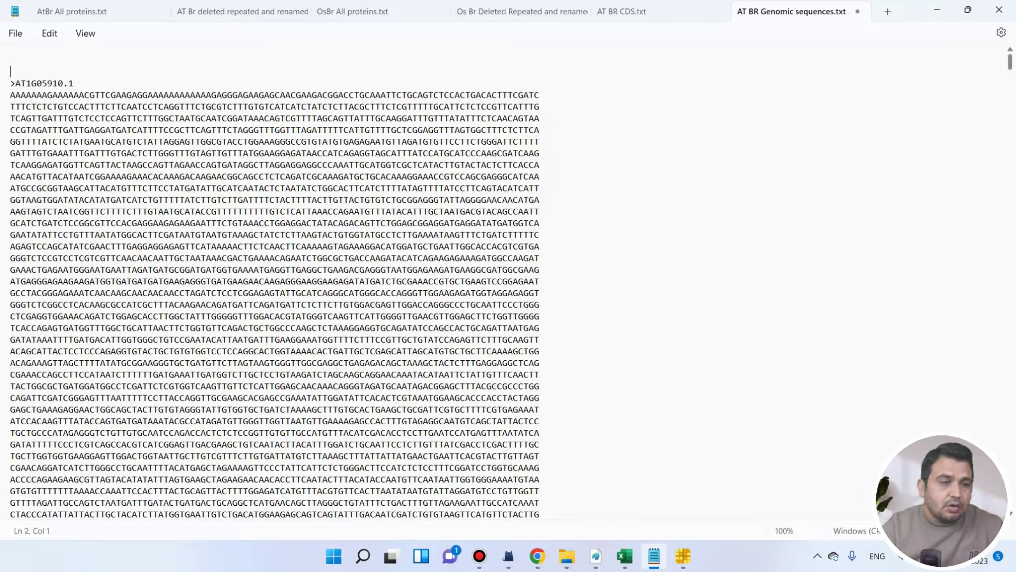
{"action": "key", "text": "BackSpace"}
{"action": "key", "text": "BackSpace"}
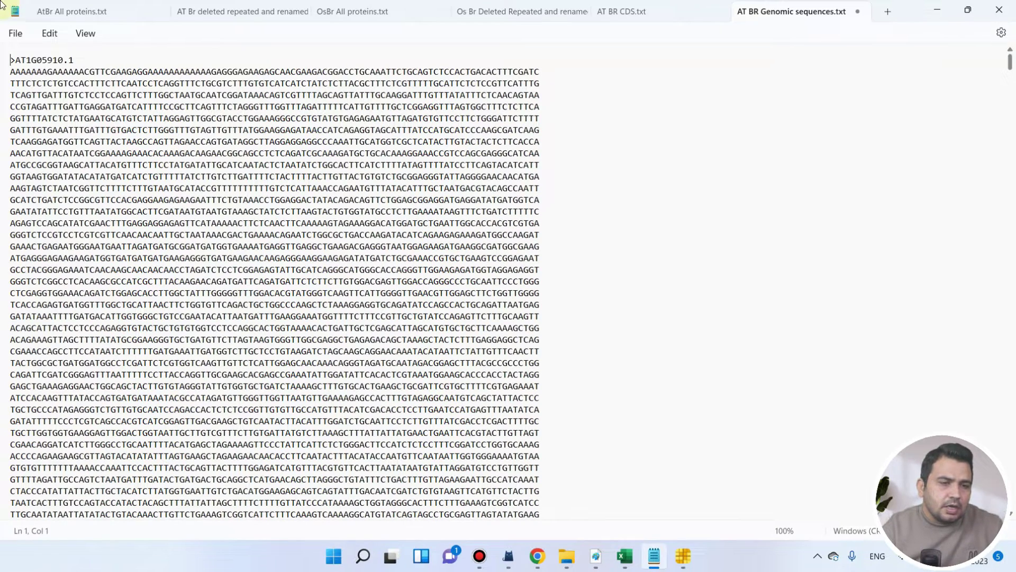
{"action": "scroll", "coordinate": [137, 402], "scroll_direction": "down", "scroll_amount": 10}
{"action": "scroll", "coordinate": [139, 388], "scroll_direction": "down", "scroll_amount": 15}
{"action": "scroll", "coordinate": [144, 378], "scroll_direction": "down", "scroll_amount": 10}
{"action": "scroll", "coordinate": [148, 374], "scroll_direction": "down", "scroll_amount": 10}
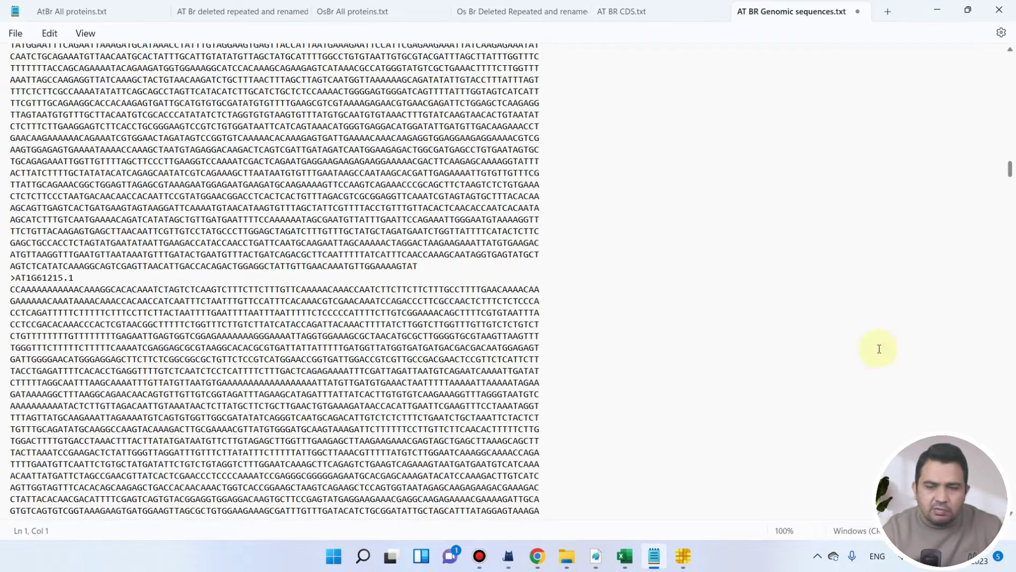
{"action": "left_click_drag", "start_coordinate": [1009, 172], "coordinate": [994, 95]}
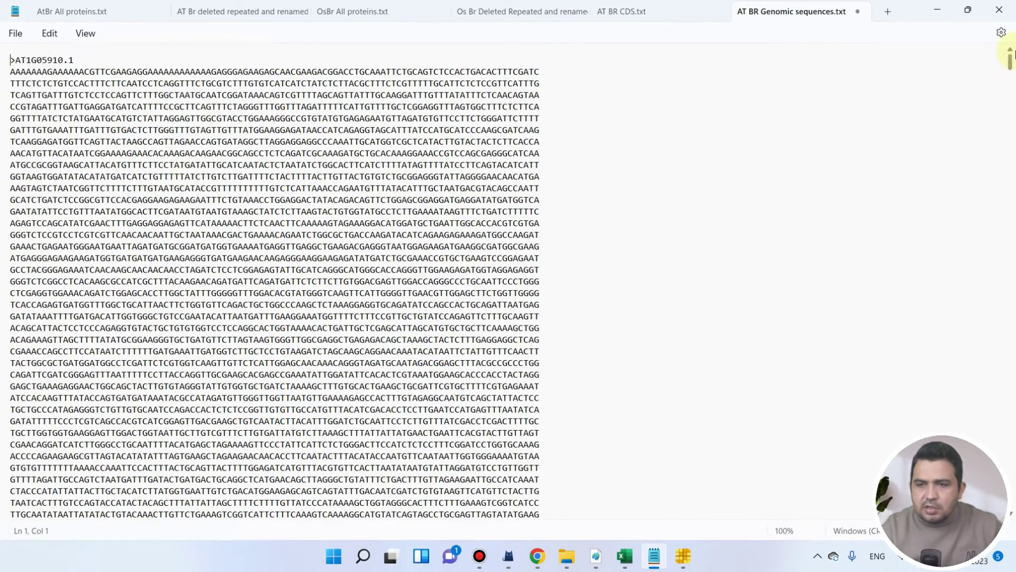
Step: Strip the .6, .5 and .4 version suffixes from all gene IDs with Replace all
{"action": "key", "text": "ctrl+h"}
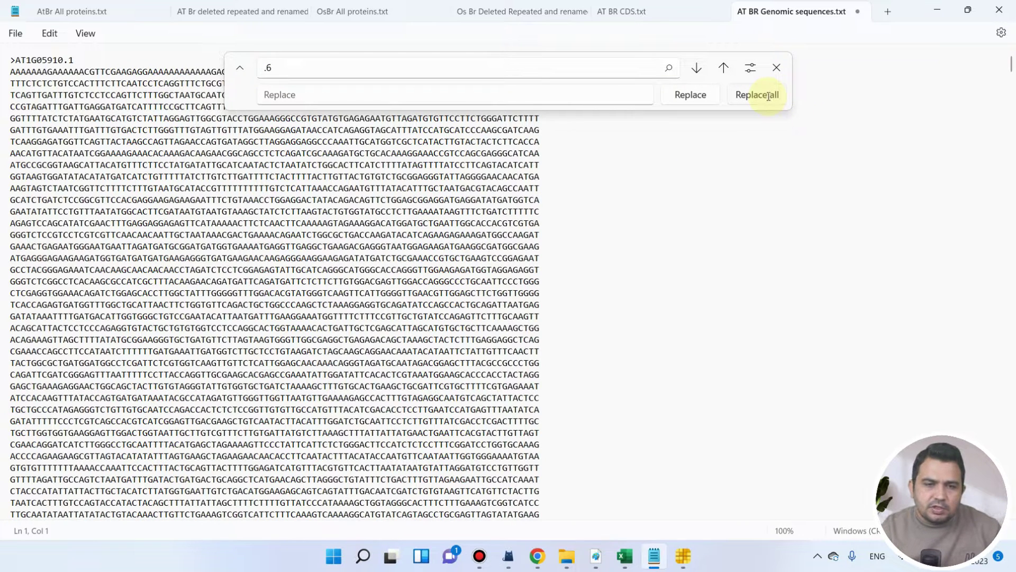
{"action": "left_click", "coordinate": [470, 73]}
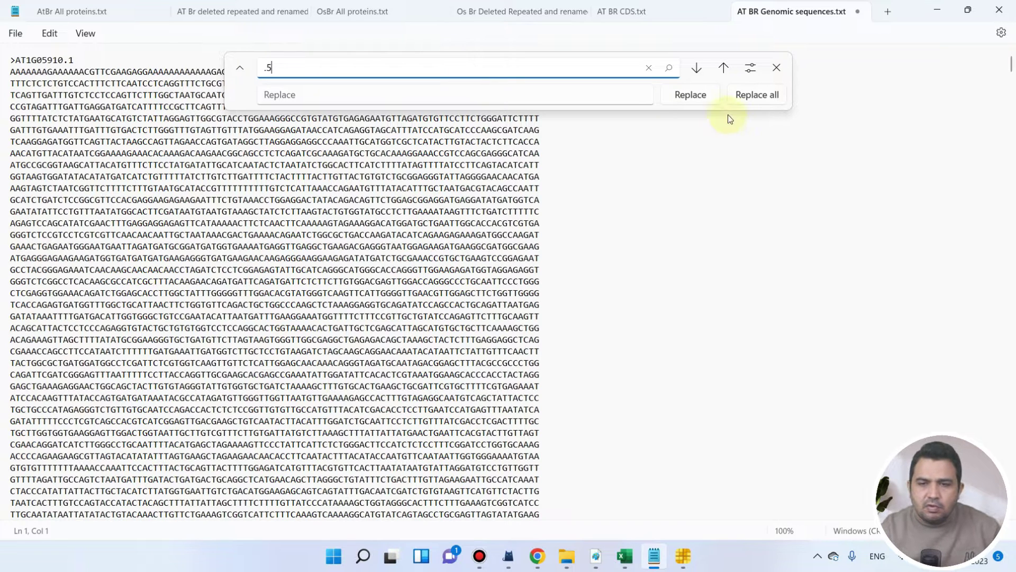
{"action": "left_click", "coordinate": [757, 95]}
{"action": "left_click", "coordinate": [347, 68]}
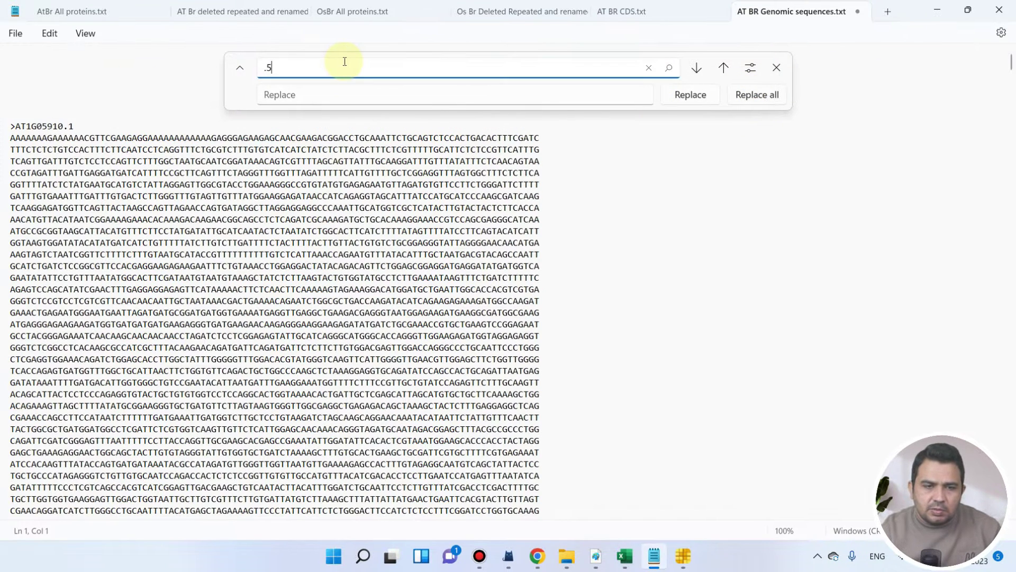
{"action": "key", "text": "BackSpace"}
{"action": "type", "text": "4"}
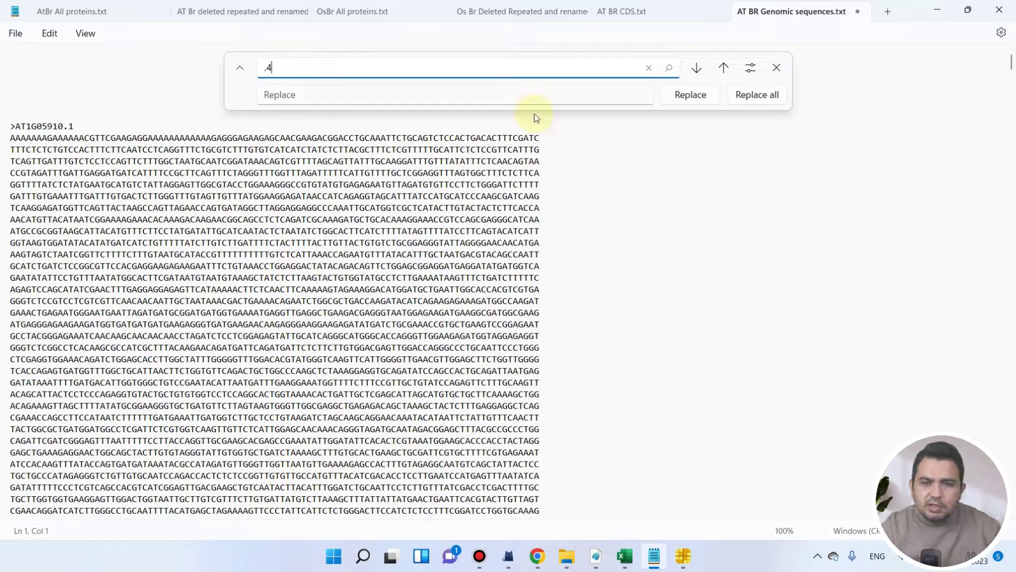
{"action": "left_click", "coordinate": [757, 95]}
Step: Strip the remaining .3, .2 and .1 suffixes and close the replace panel
{"action": "left_click", "coordinate": [334, 67]}
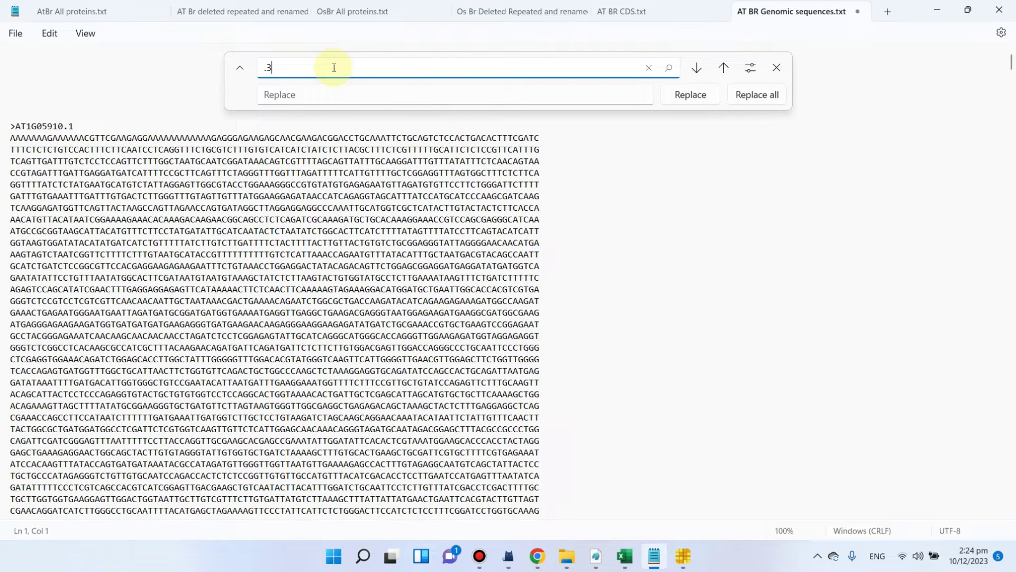
{"action": "left_click", "coordinate": [764, 102]}
{"action": "left_click", "coordinate": [332, 67]}
{"action": "type", "text": "2"}
{"action": "left_click", "coordinate": [755, 97]}
{"action": "left_click", "coordinate": [398, 67]}
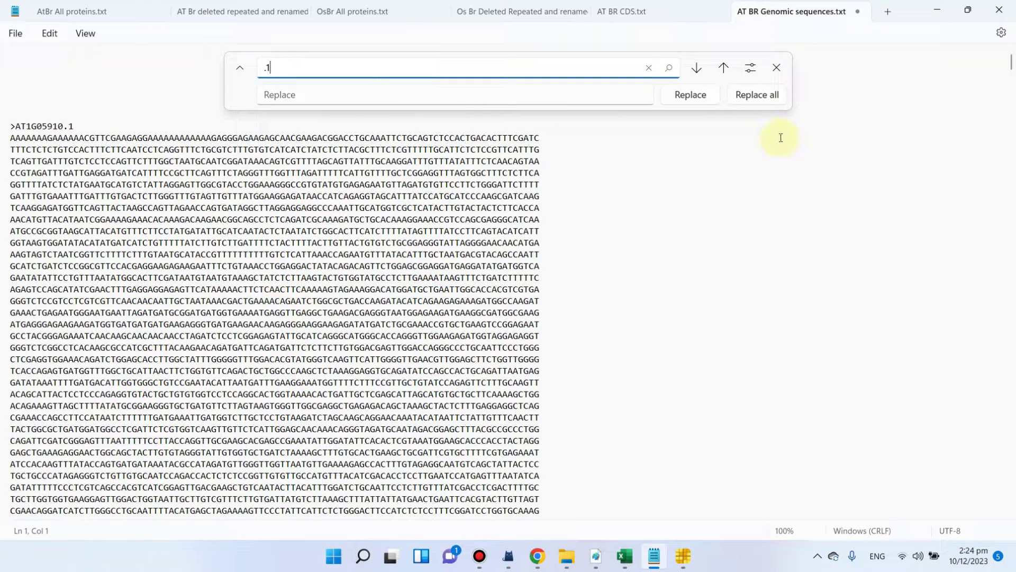
{"action": "left_click", "coordinate": [765, 97]}
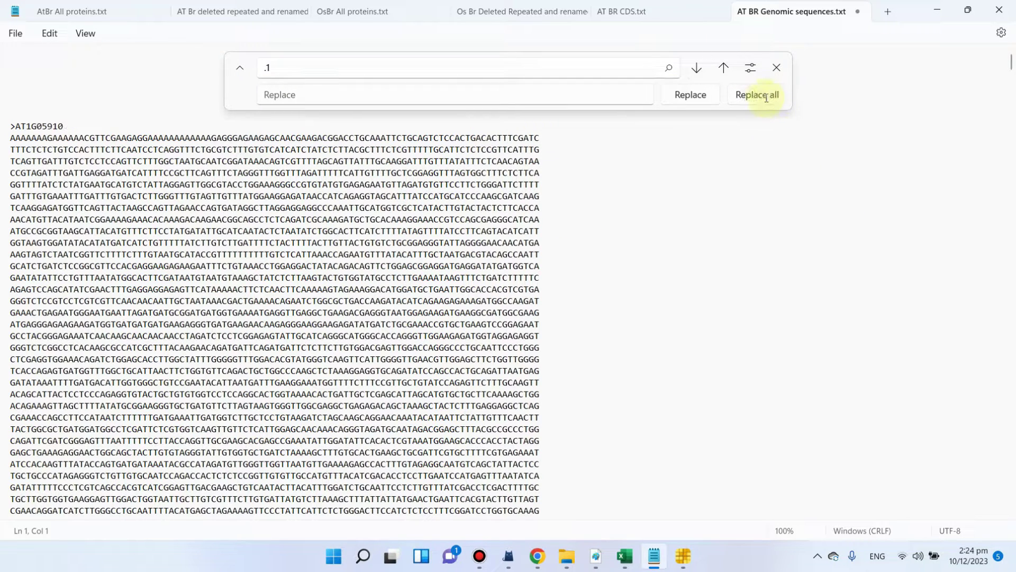
{"action": "left_click", "coordinate": [777, 69]}
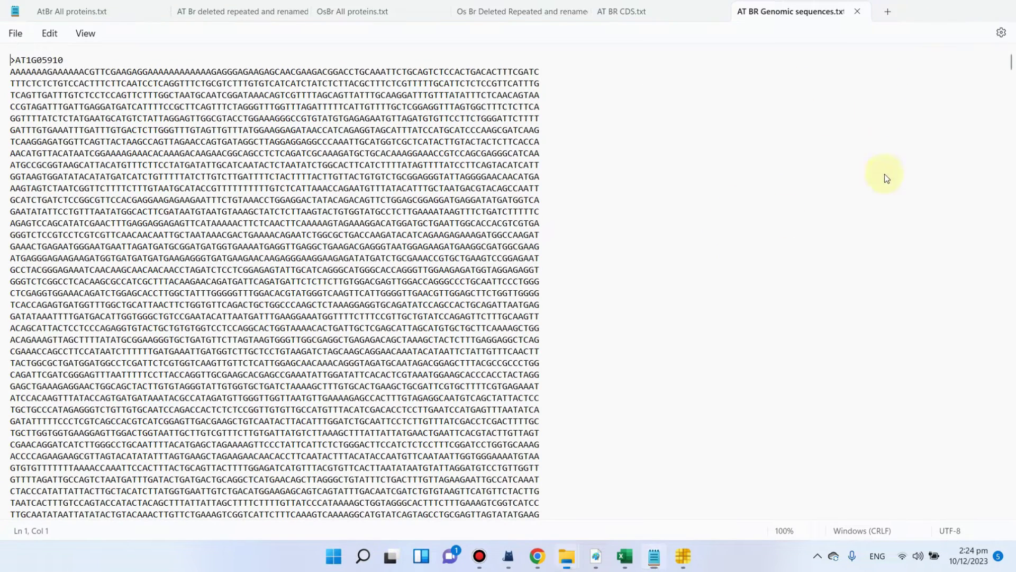
Step: Open AT BR CDS.txt from the Figure 1, Gene structure folder in Notepad
{"action": "left_click", "coordinate": [654, 556]}
{"action": "mouse_move", "coordinate": [572, 560]}
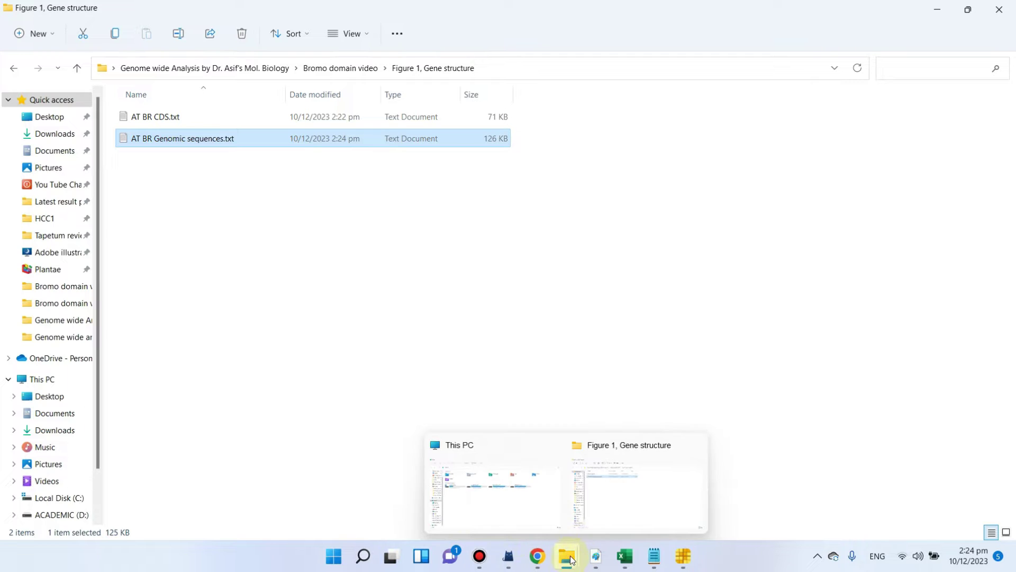
{"action": "left_click", "coordinate": [599, 524]}
{"action": "left_click", "coordinate": [332, 270]}
{"action": "left_click", "coordinate": [209, 118]}
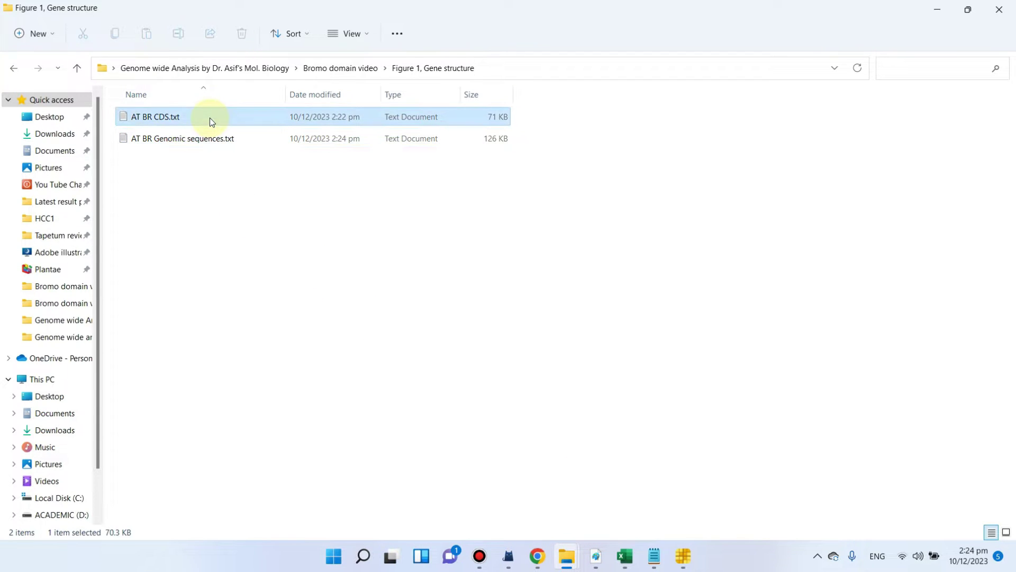
{"action": "double_click", "coordinate": [209, 118]}
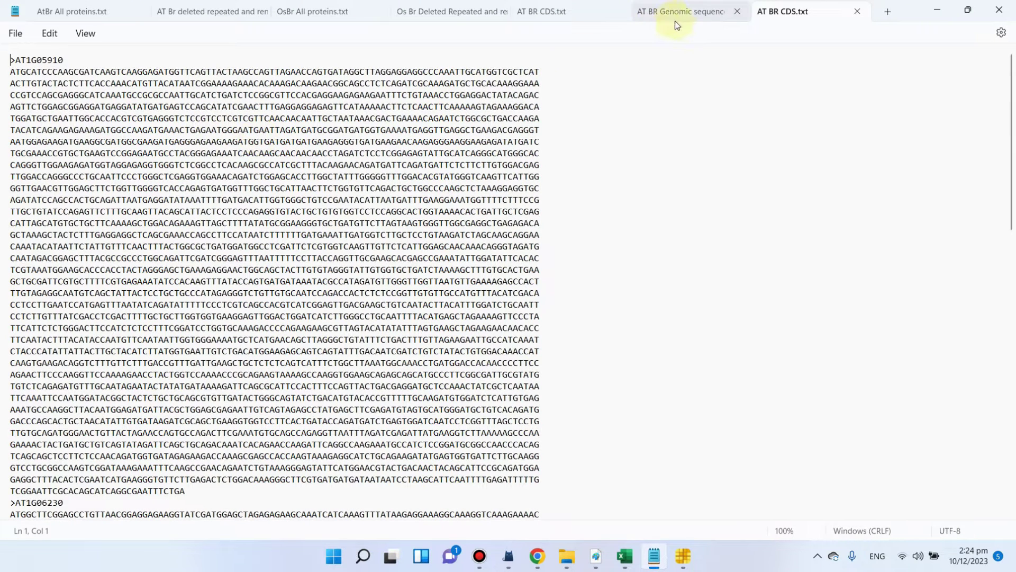
Step: Return to the genomic sequences file, then bring the GSDS page forward in Chrome
{"action": "left_click", "coordinate": [676, 22]}
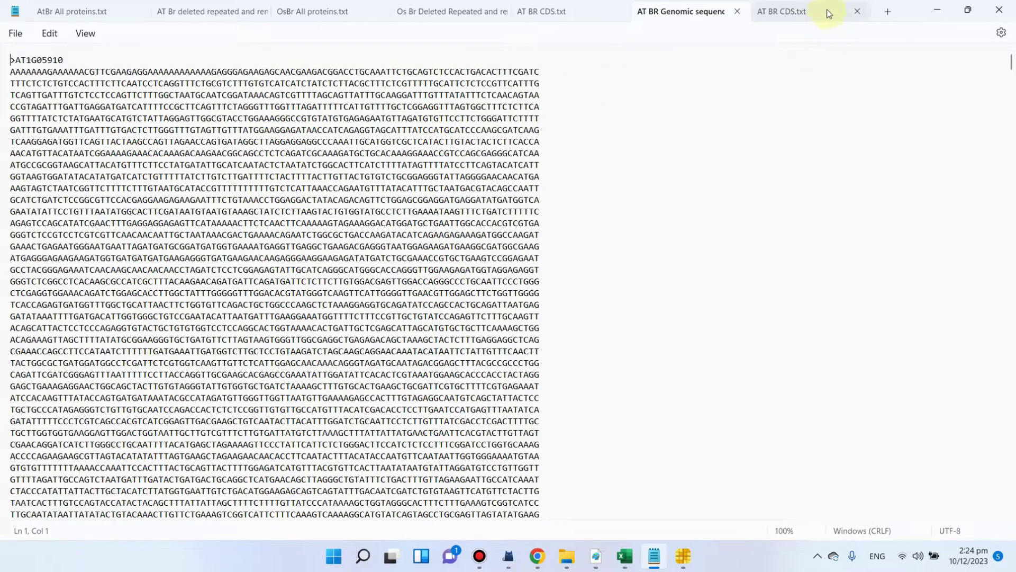
{"action": "scroll", "coordinate": [272, 226], "scroll_direction": "down", "scroll_amount": 5}
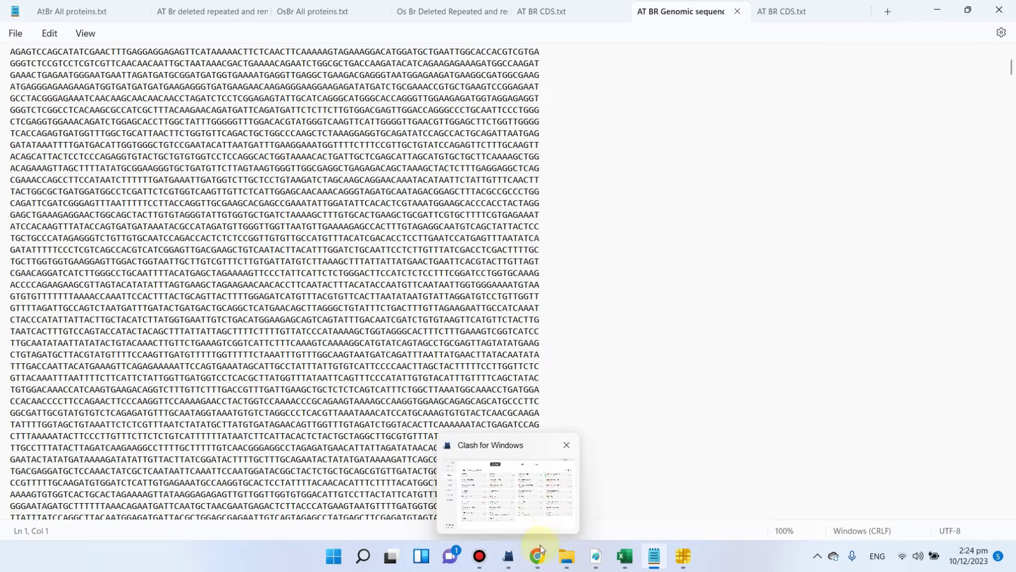
{"action": "left_click", "coordinate": [538, 555]}
{"action": "left_click", "coordinate": [247, 11]}
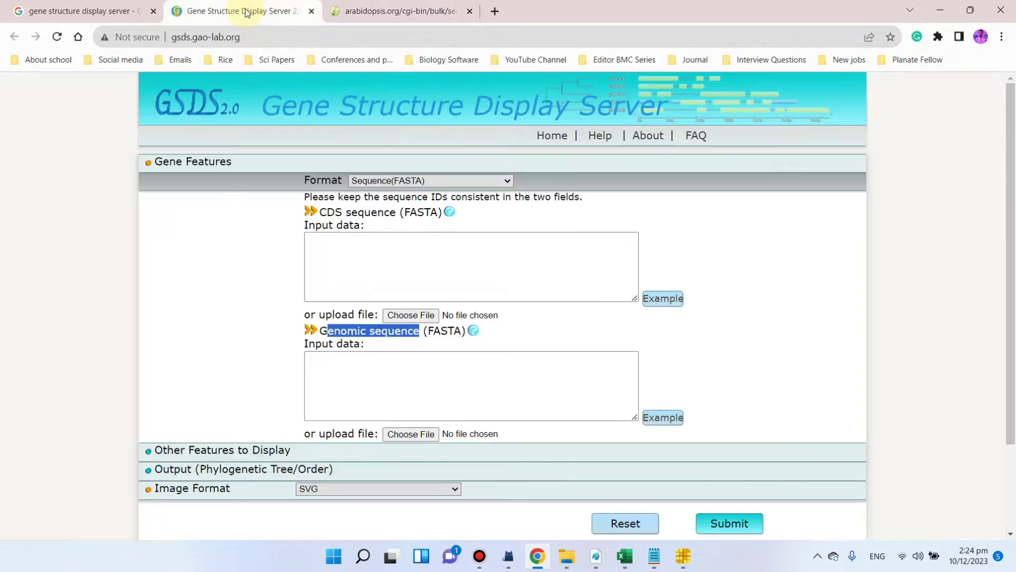
Step: Move the GSDS tab to the last position and focus its CDS sequence box
{"action": "left_click", "coordinate": [355, 13]}
{"action": "left_click_drag", "start_coordinate": [266, 8], "coordinate": [418, 11]}
{"action": "left_click", "coordinate": [389, 263]}
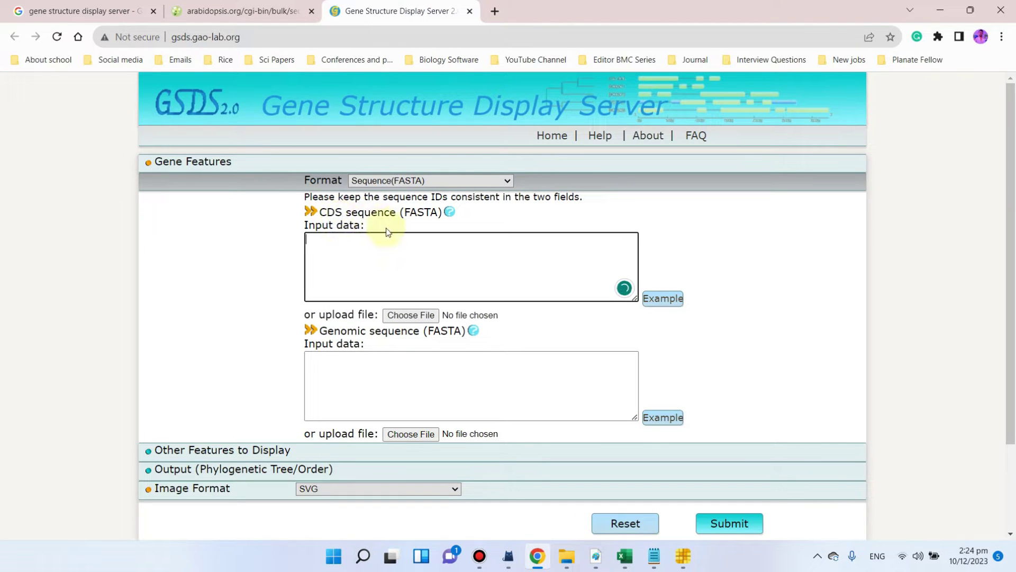
Step: Copy all of AT BR CDS.txt and paste it into the GSDS CDS sequence box
{"action": "left_click", "coordinate": [654, 556]}
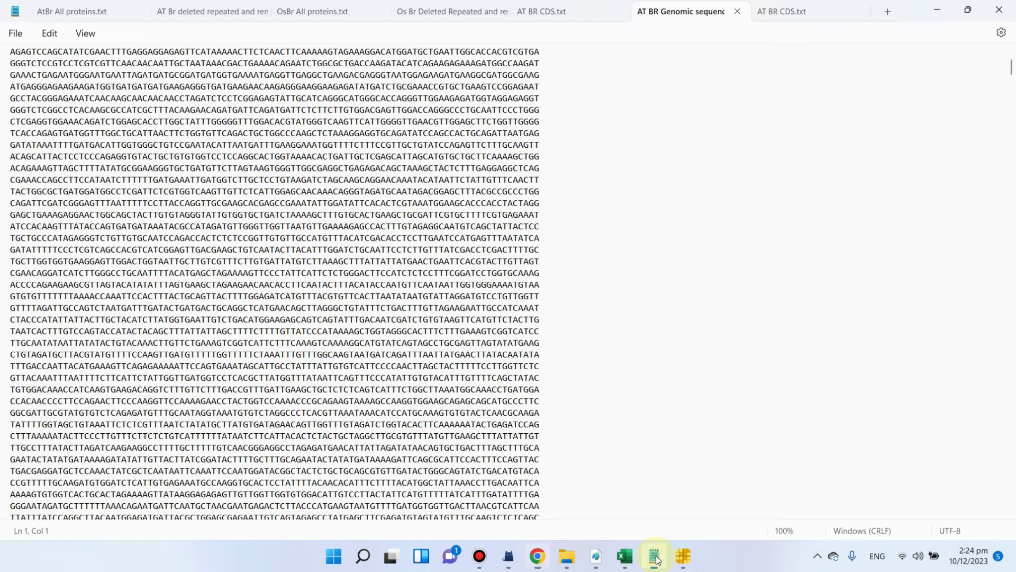
{"action": "left_click", "coordinate": [786, 13]}
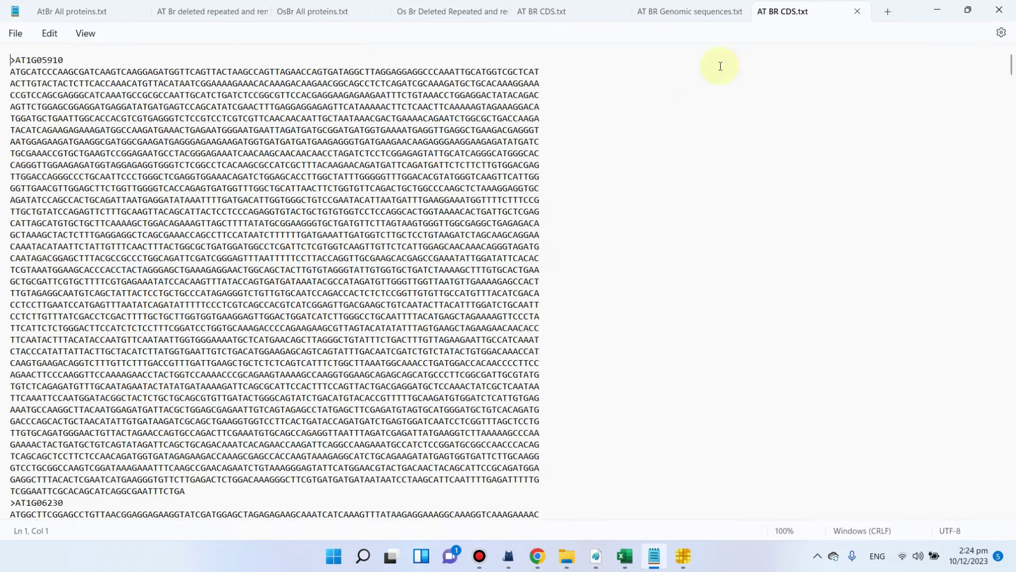
{"action": "key", "text": "ctrl+a"}
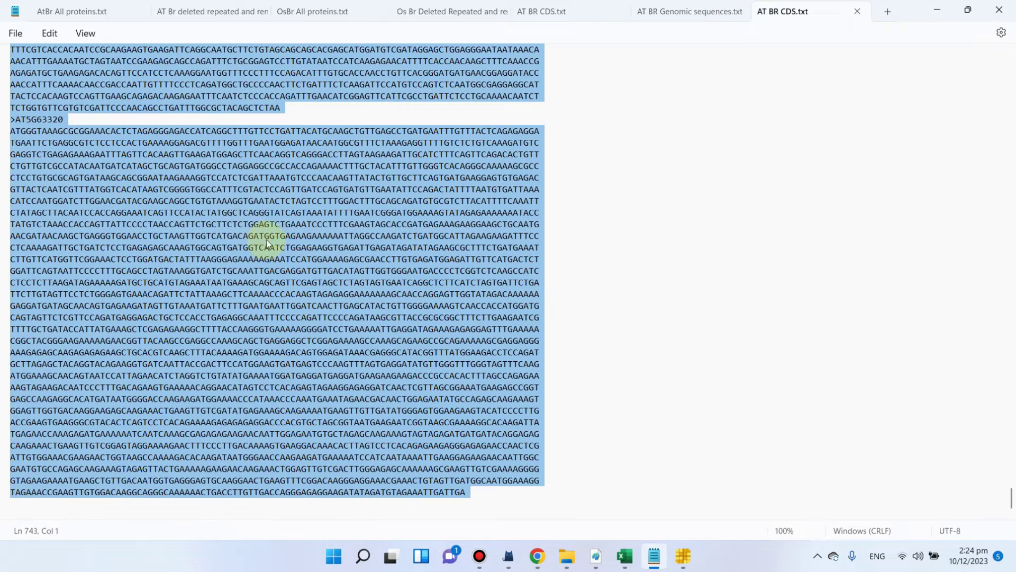
{"action": "right_click", "coordinate": [236, 222]}
{"action": "left_click", "coordinate": [281, 291]}
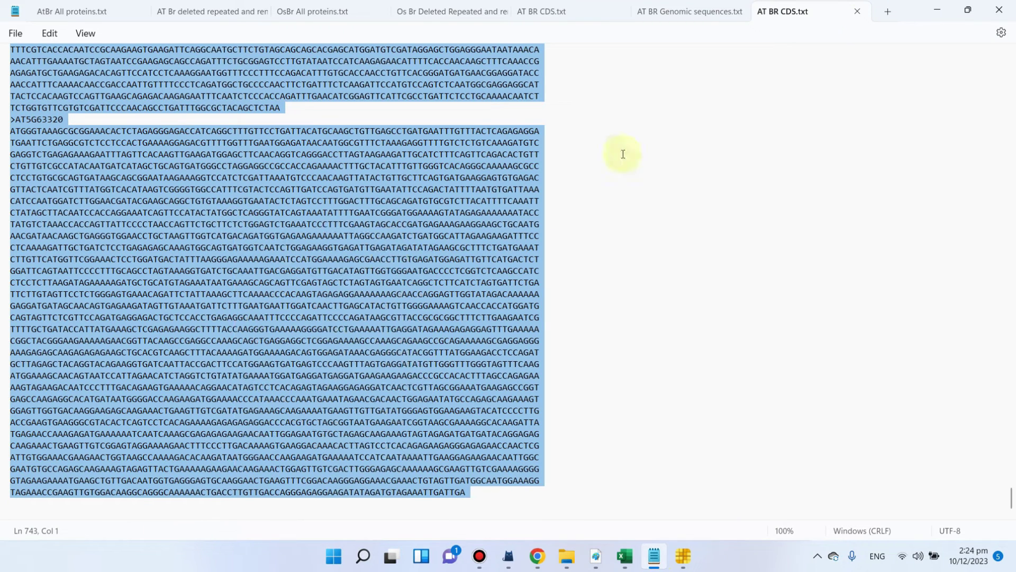
{"action": "left_click", "coordinate": [939, 6]}
{"action": "left_click", "coordinate": [452, 240]}
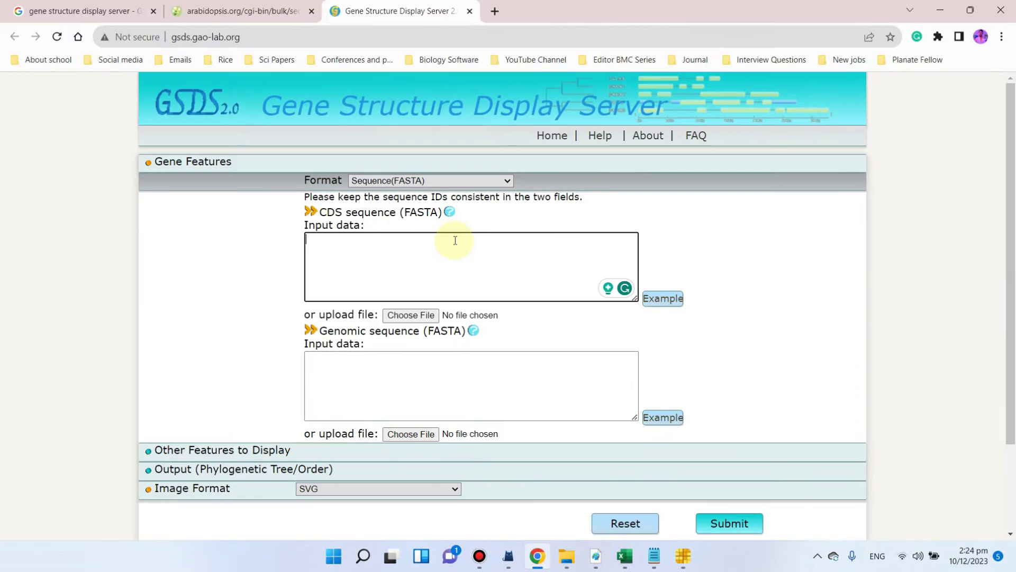
{"action": "key", "text": "ctrl+v"}
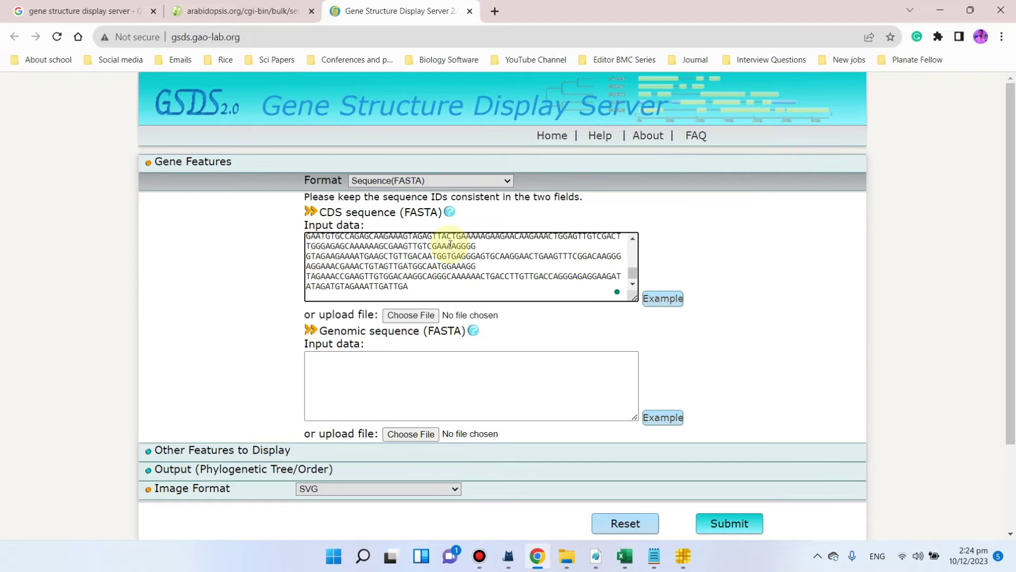
{"action": "left_click", "coordinate": [684, 555]}
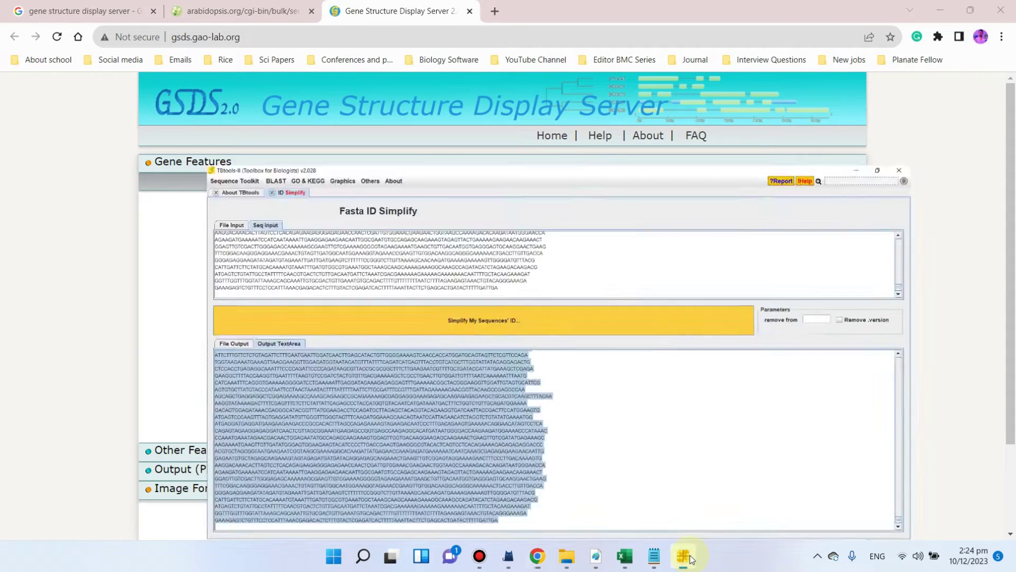
Step: Copy the whole genomic sequences file and paste it into GSDS's Genomic sequence box
{"action": "left_click", "coordinate": [651, 560]}
{"action": "left_click", "coordinate": [681, 11]}
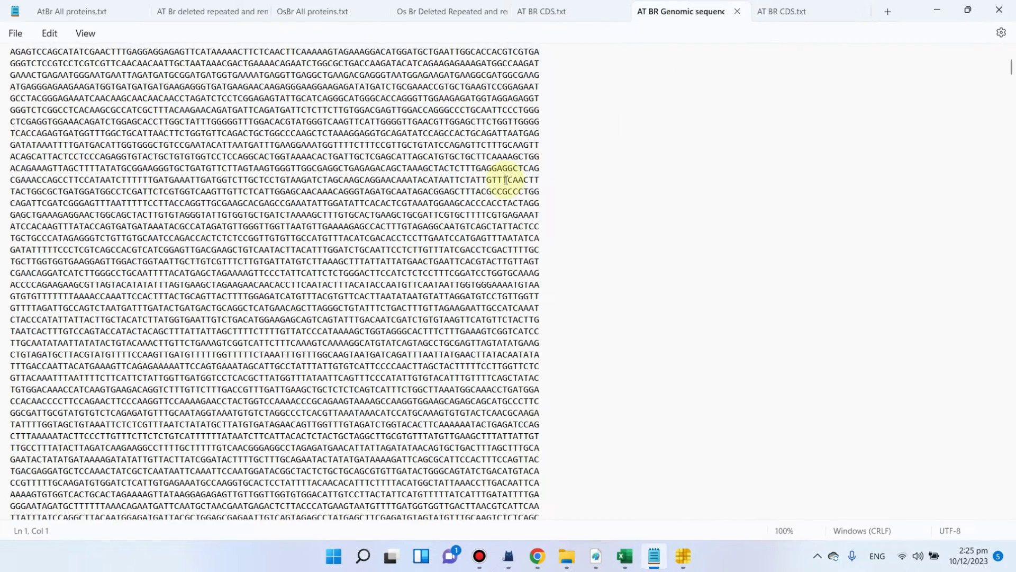
{"action": "key", "text": "ctrl+a"}
{"action": "right_click", "coordinate": [425, 188]}
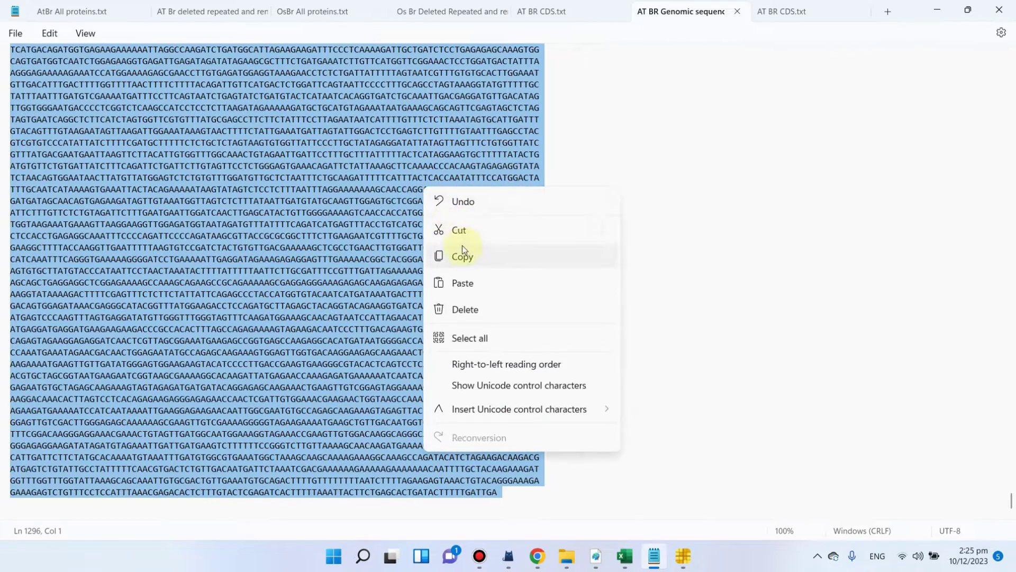
{"action": "left_click", "coordinate": [466, 254]}
{"action": "left_click", "coordinate": [941, 8]}
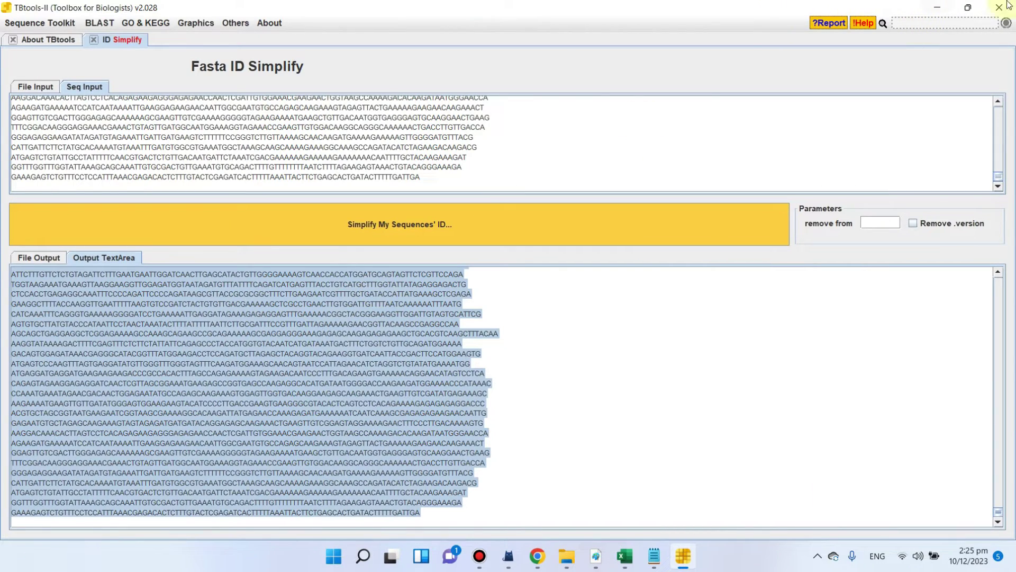
{"action": "left_click", "coordinate": [939, 10]}
{"action": "left_click", "coordinate": [432, 375]}
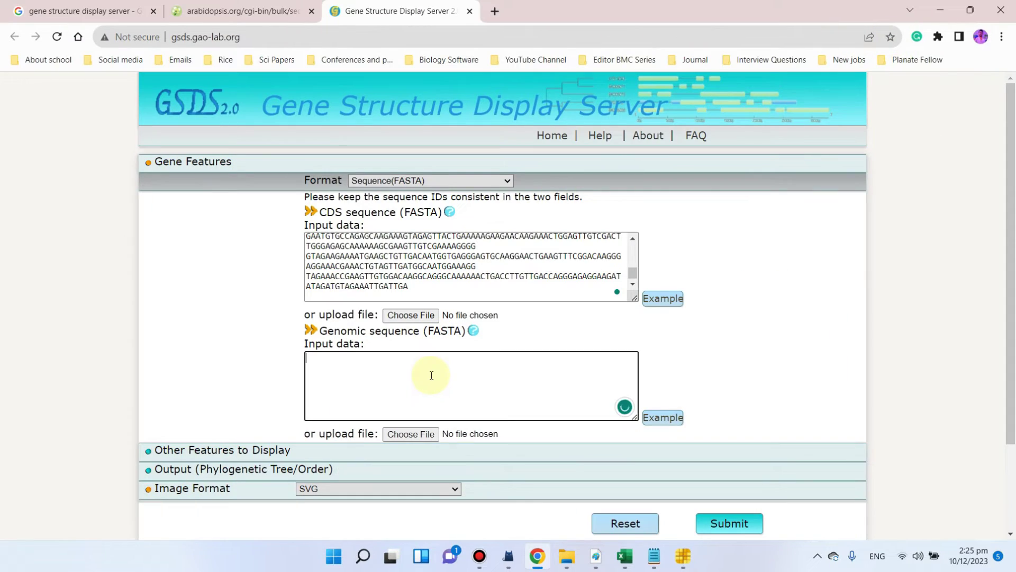
{"action": "key", "text": "ctrl+v"}
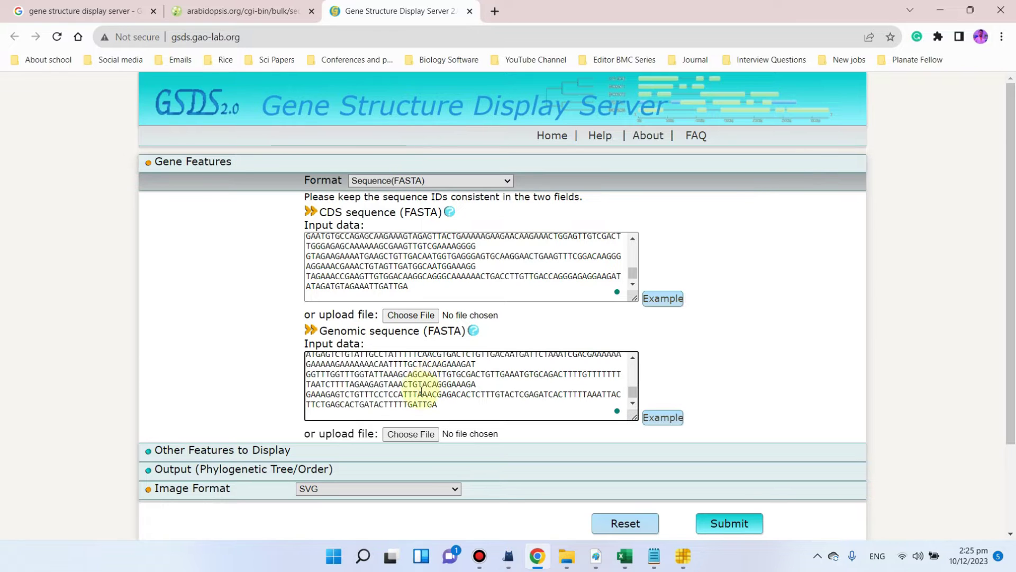
{"action": "left_click", "coordinate": [389, 489]}
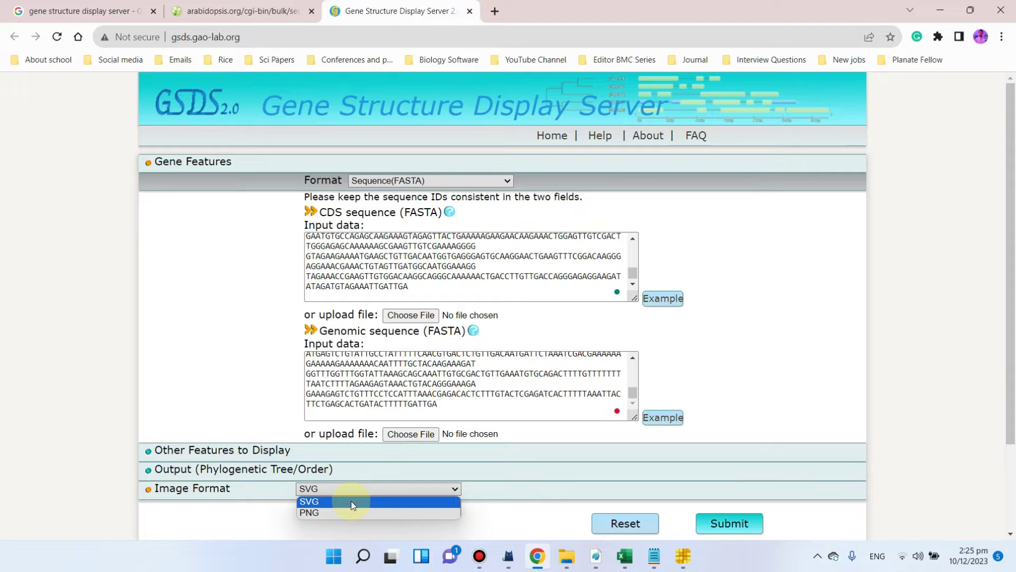
Step: Keep SVG as the image format and submit the sequences to draw gene structures
{"action": "left_click", "coordinate": [351, 501]}
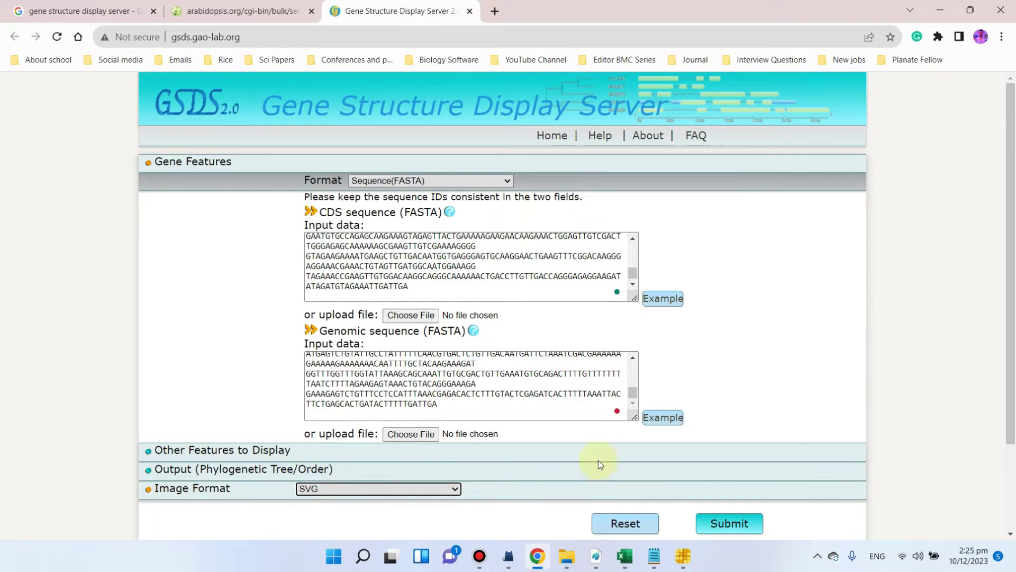
{"action": "left_click", "coordinate": [739, 525]}
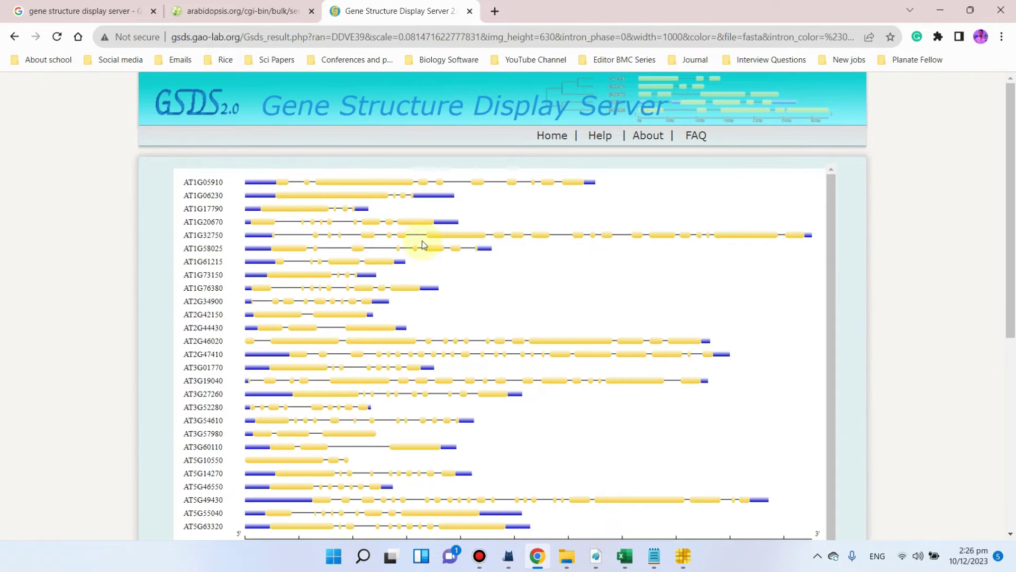
{"action": "scroll", "coordinate": [421, 243], "scroll_direction": "down", "scroll_amount": 1}
{"action": "scroll", "coordinate": [328, 249], "scroll_direction": "down", "scroll_amount": 1}
{"action": "scroll", "coordinate": [335, 242], "scroll_direction": "down", "scroll_amount": 5}
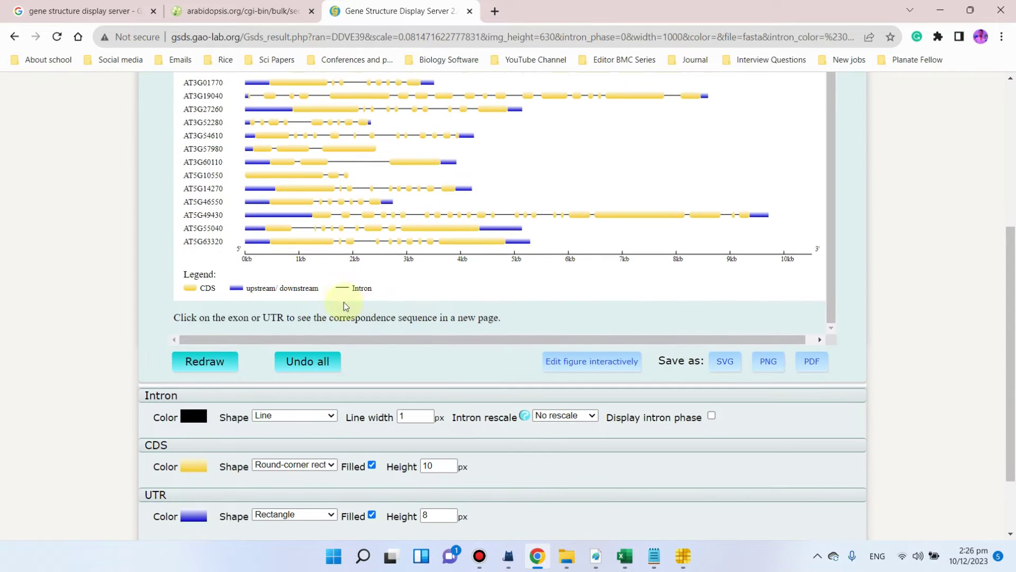
{"action": "scroll", "coordinate": [386, 243], "scroll_direction": "up", "scroll_amount": 5}
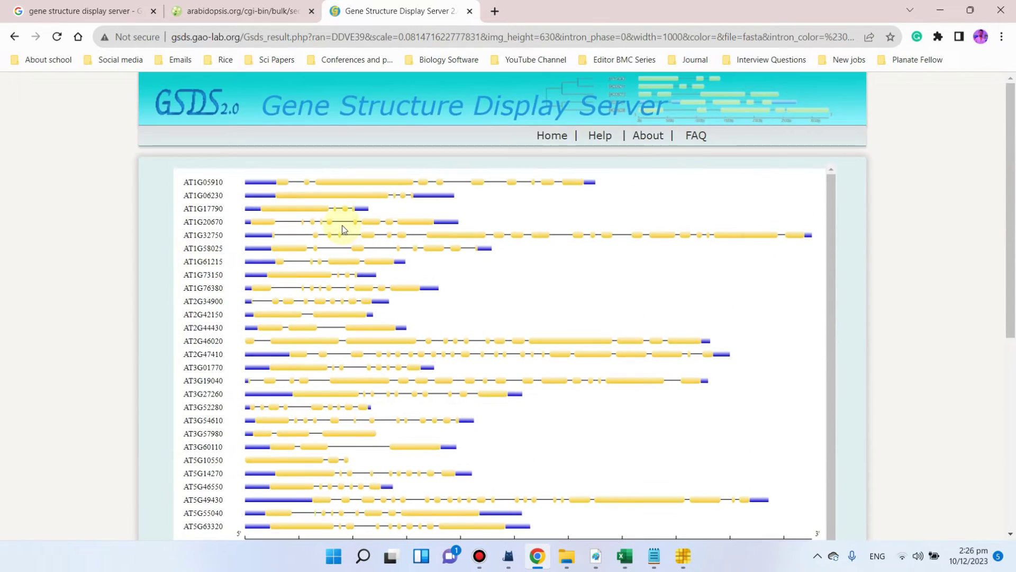
{"action": "scroll", "coordinate": [403, 242], "scroll_direction": "down", "scroll_amount": 5}
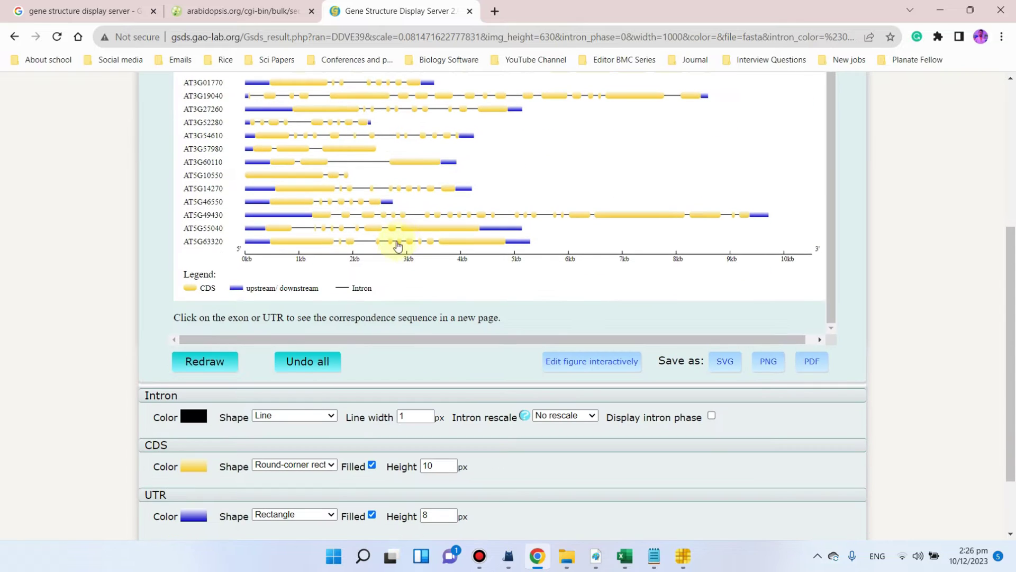
{"action": "scroll", "coordinate": [347, 264], "scroll_direction": "up", "scroll_amount": 1}
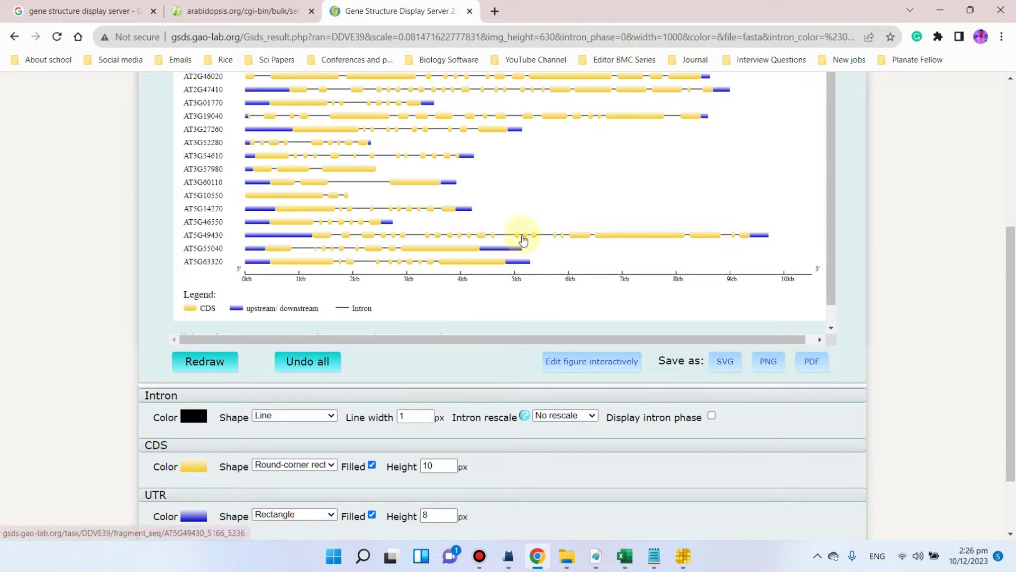
Step: Change Intron Shape to Dashed line and redraw the figure
{"action": "left_click", "coordinate": [324, 416]}
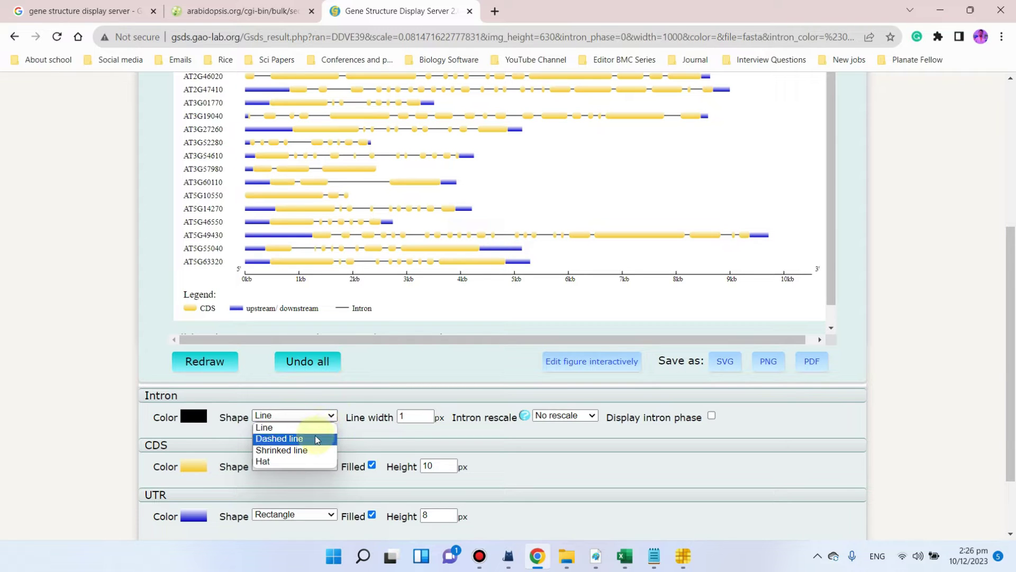
{"action": "left_click", "coordinate": [317, 440]}
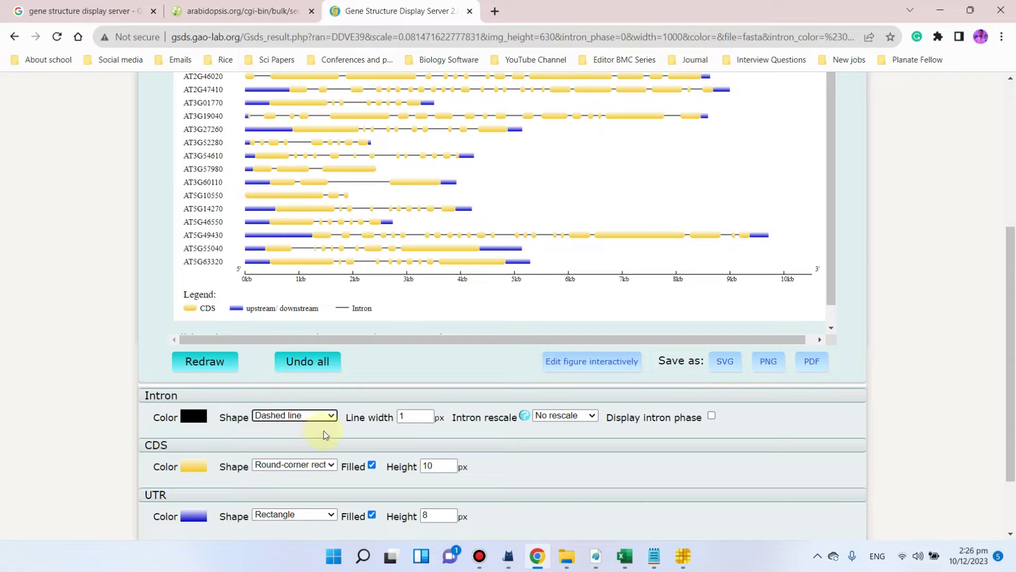
{"action": "left_click", "coordinate": [219, 365]}
{"action": "left_click", "coordinate": [219, 365]}
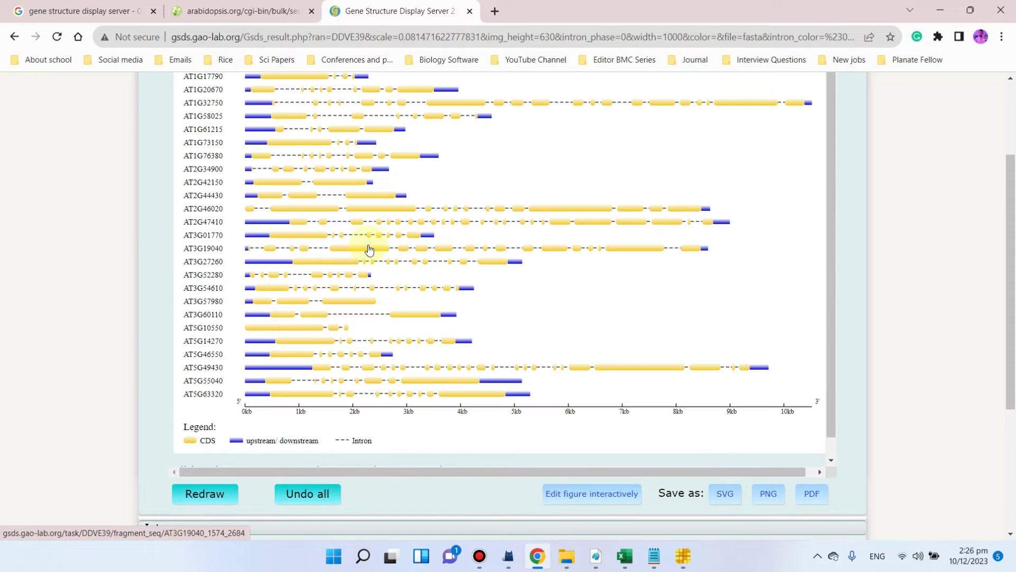
{"action": "scroll", "coordinate": [348, 288], "scroll_direction": "up", "scroll_amount": 1}
{"action": "scroll", "coordinate": [347, 288], "scroll_direction": "down", "scroll_amount": 5}
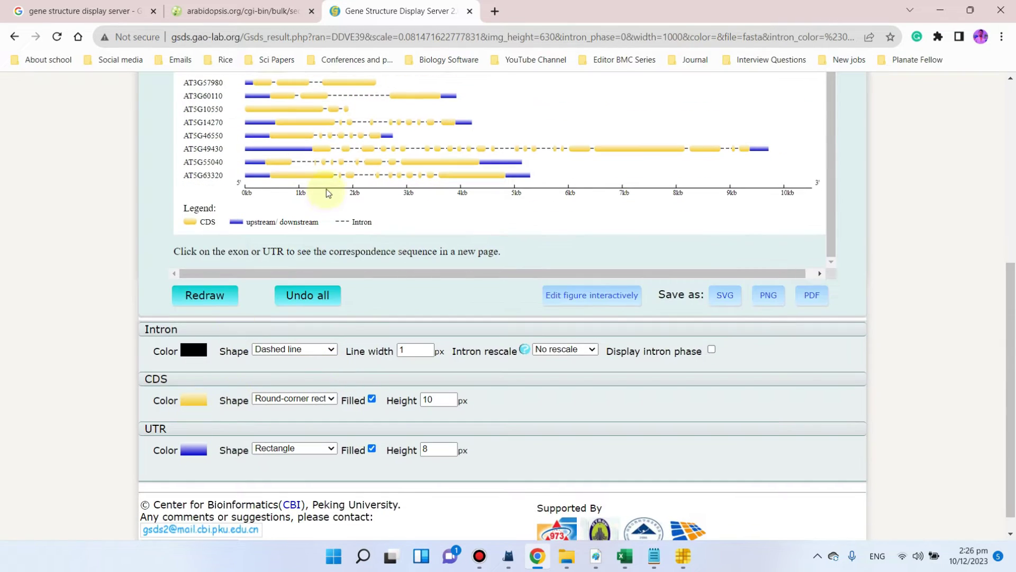
Step: Set the CDS colour to solid red and redraw the figure
{"action": "left_click", "coordinate": [206, 401]}
{"action": "scroll", "coordinate": [262, 389], "scroll_direction": "down", "scroll_amount": 2}
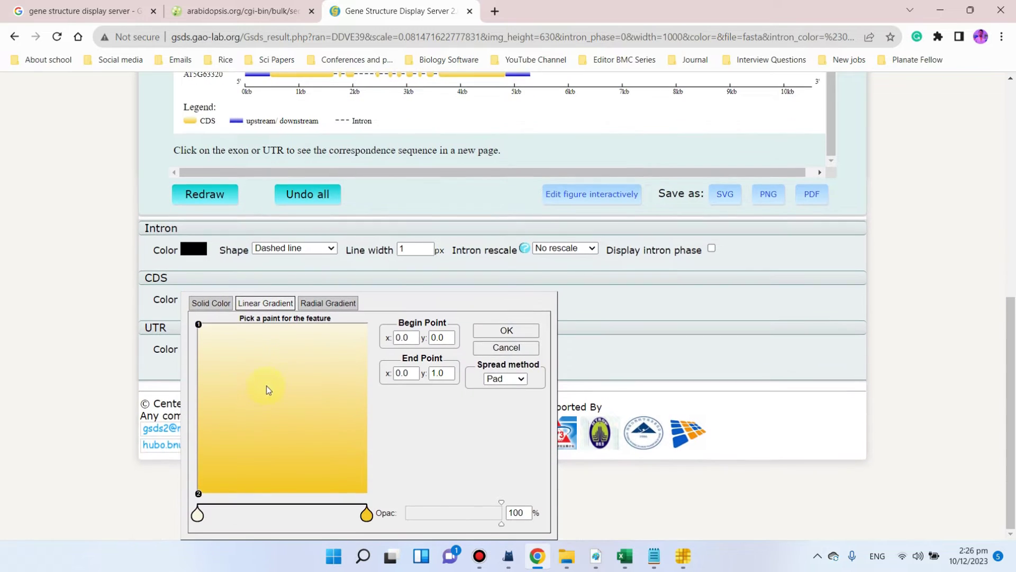
{"action": "left_click", "coordinate": [225, 309]}
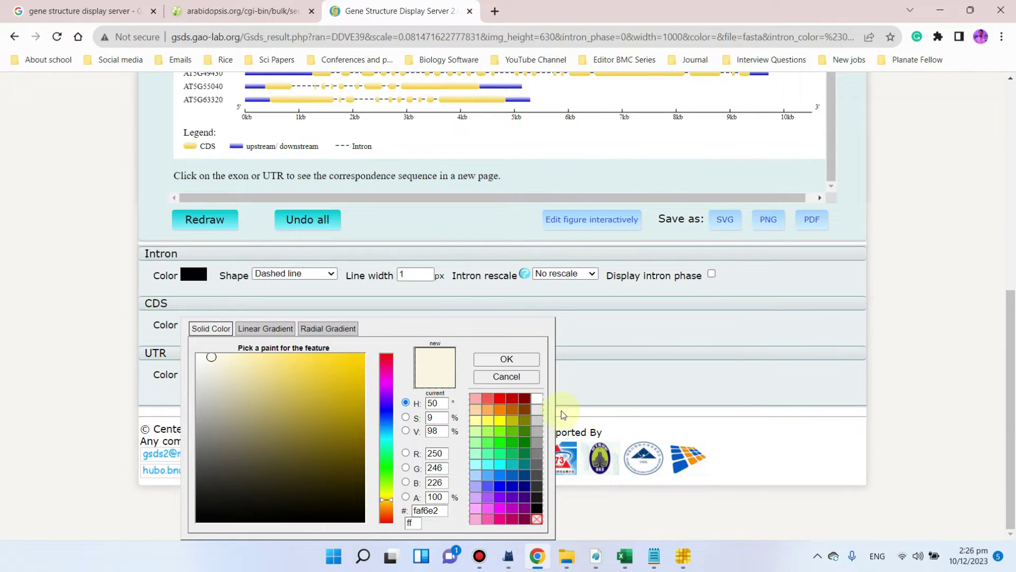
{"action": "left_click", "coordinate": [499, 398]}
{"action": "left_click", "coordinate": [504, 359]}
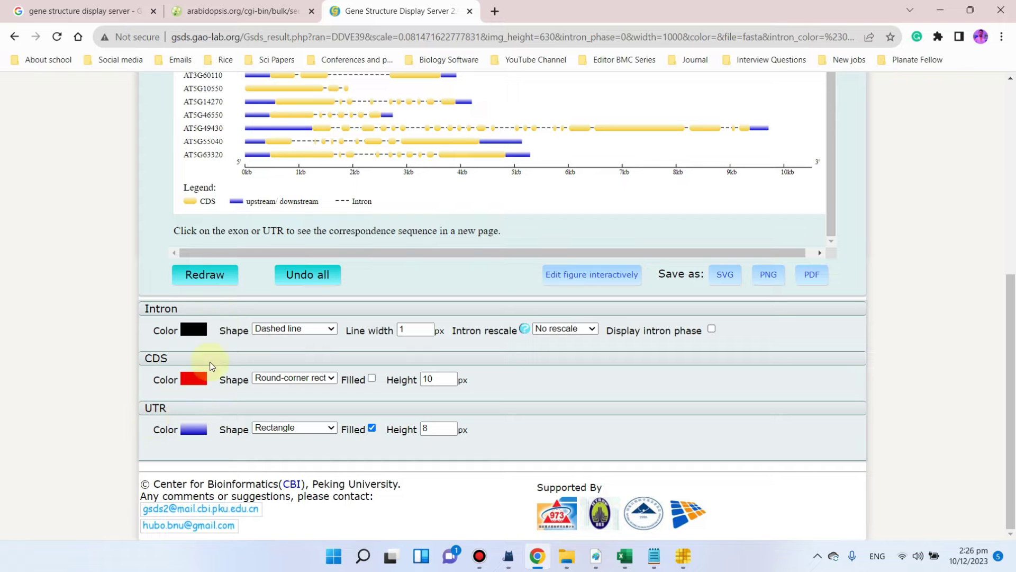
{"action": "scroll", "coordinate": [275, 214], "scroll_direction": "up", "scroll_amount": 1}
{"action": "left_click", "coordinate": [220, 277]}
{"action": "scroll", "coordinate": [343, 286], "scroll_direction": "up", "scroll_amount": 2}
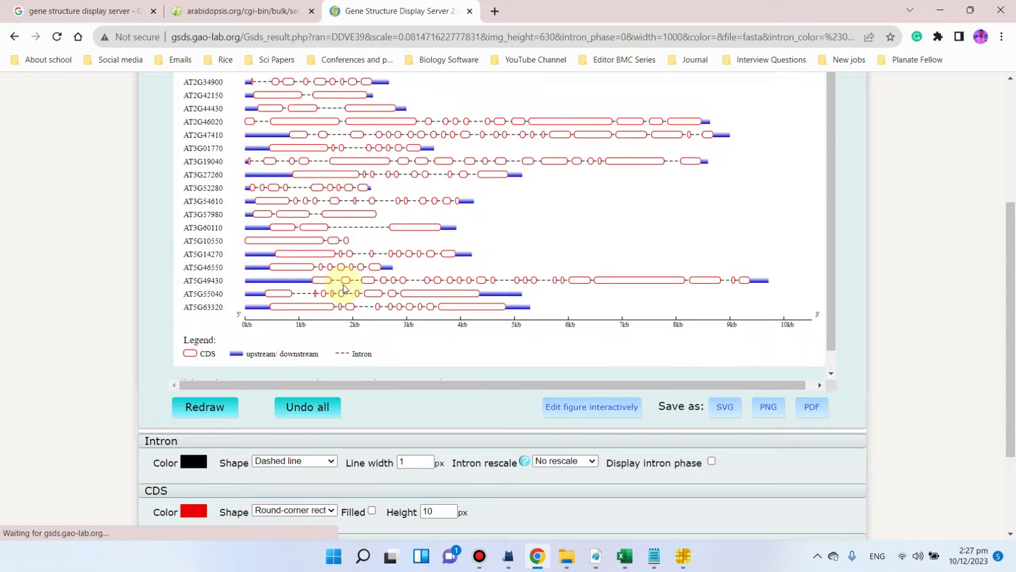
Step: Set Intron rescale to Shrink (0.5) and redraw the figure
{"action": "scroll", "coordinate": [391, 231], "scroll_direction": "up", "scroll_amount": 5}
{"action": "scroll", "coordinate": [371, 243], "scroll_direction": "down", "scroll_amount": 6}
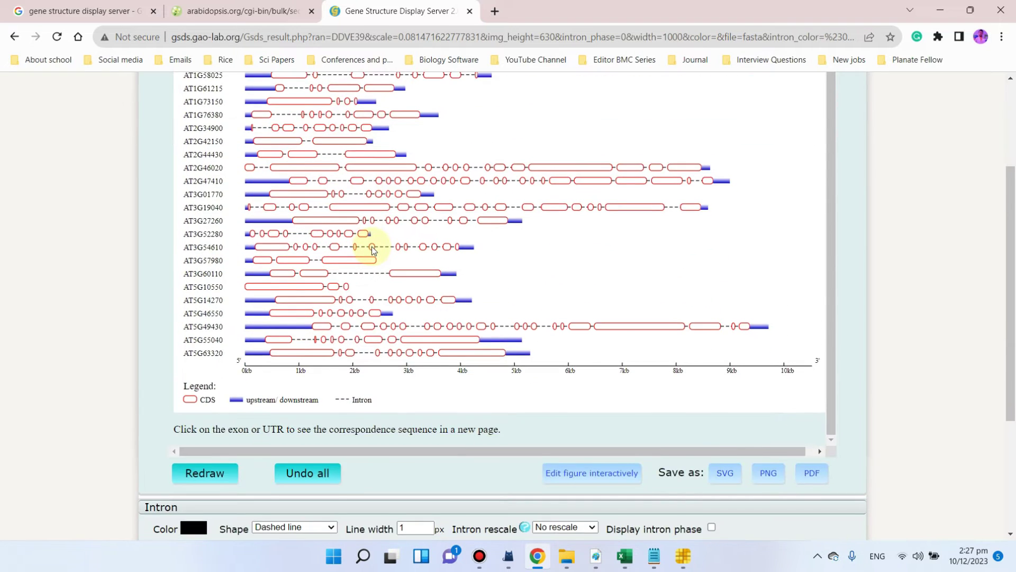
{"action": "scroll", "coordinate": [367, 258], "scroll_direction": "down", "scroll_amount": 2}
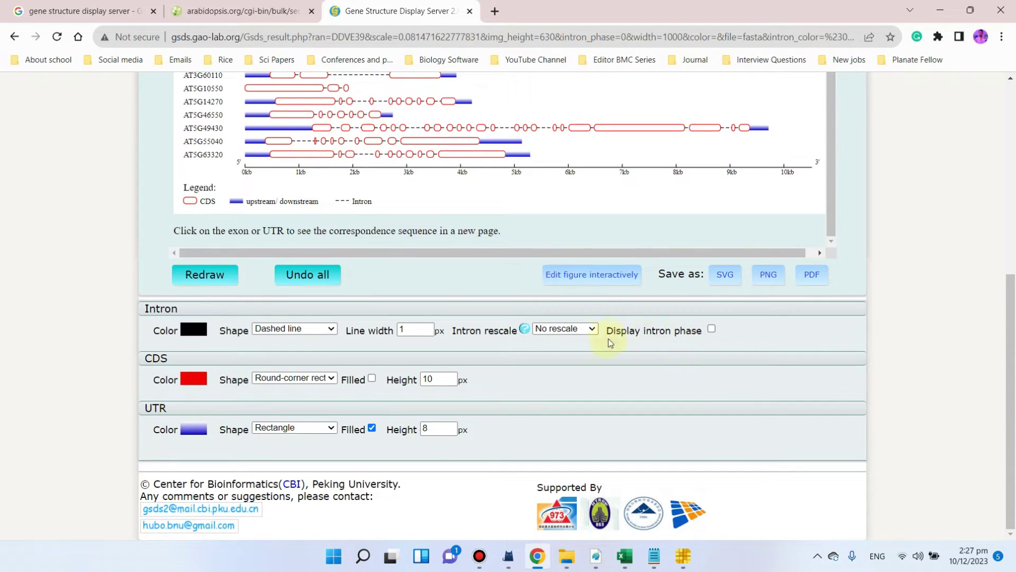
{"action": "left_click", "coordinate": [582, 329]}
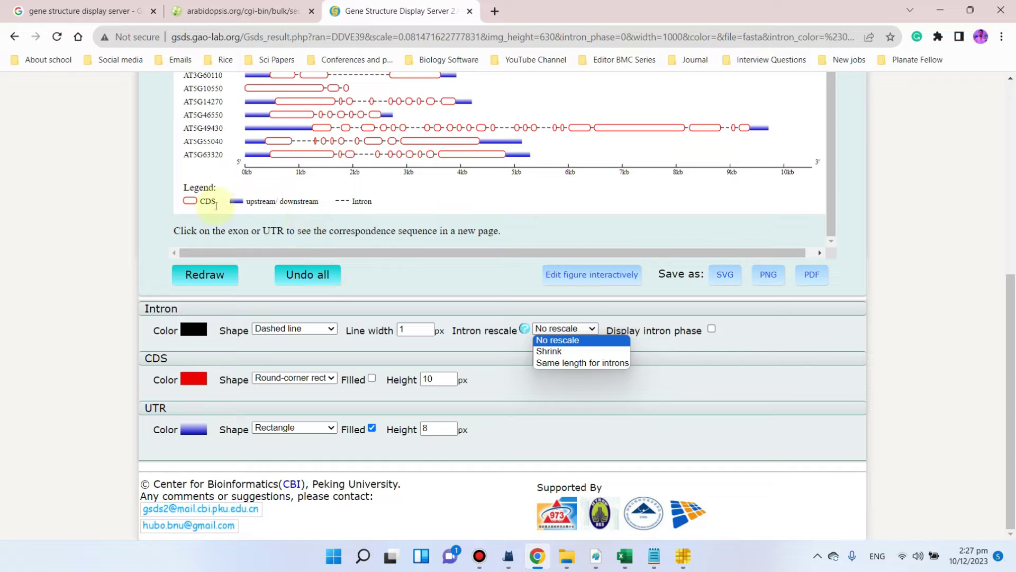
{"action": "left_click", "coordinate": [587, 352]}
{"action": "left_click", "coordinate": [221, 275]}
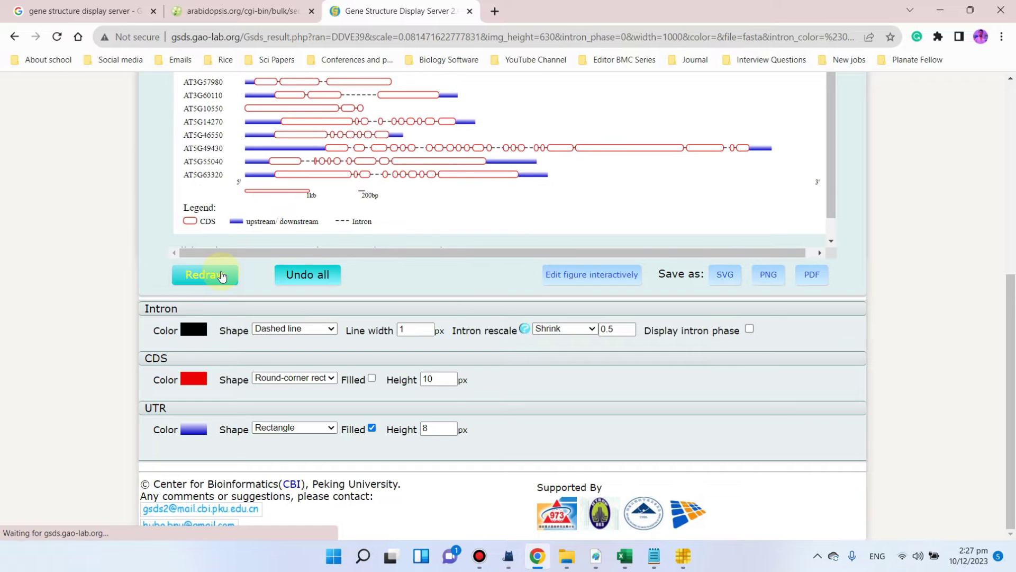
{"action": "scroll", "coordinate": [440, 256], "scroll_direction": "up", "scroll_amount": 6}
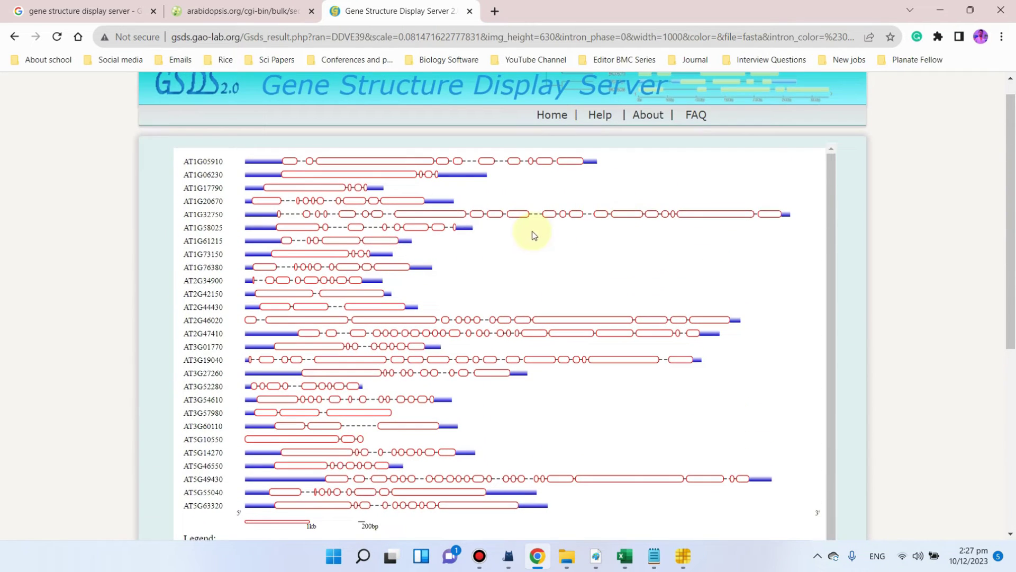
{"action": "scroll", "coordinate": [553, 285], "scroll_direction": "down", "scroll_amount": 5}
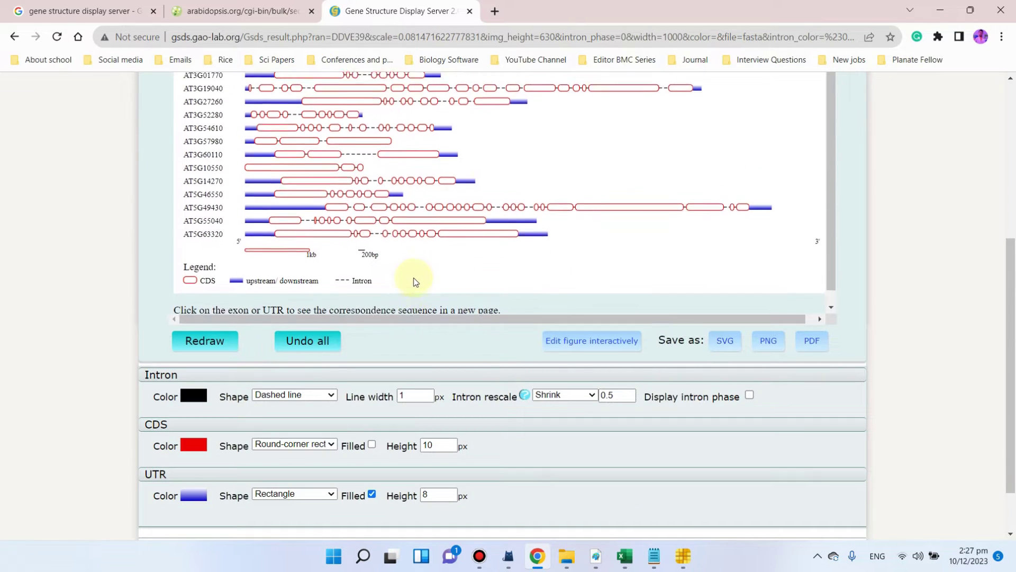
{"action": "scroll", "coordinate": [415, 281], "scroll_direction": "up", "scroll_amount": 1}
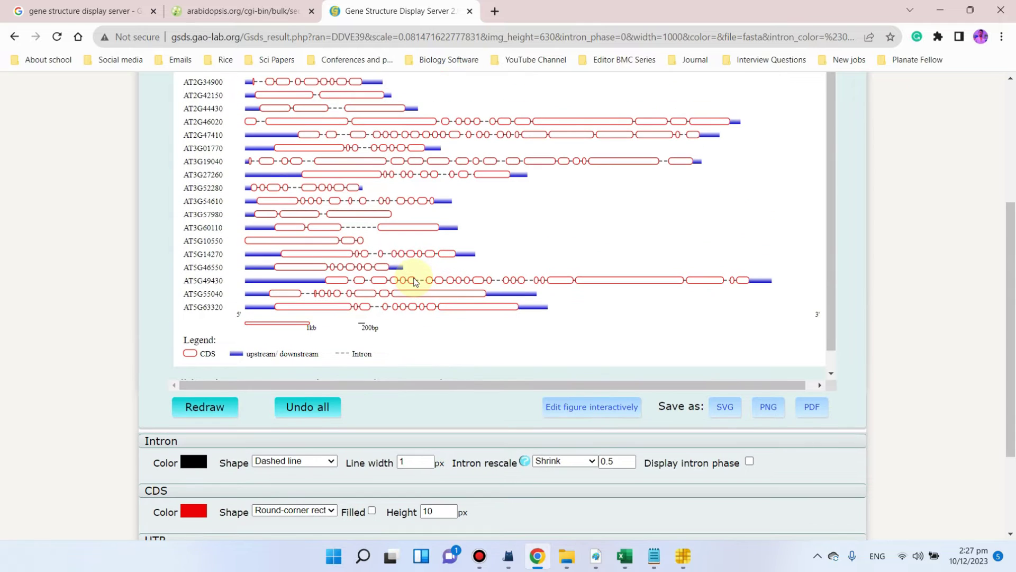
Step: Open the finished gene structure figure as a PDF in Chrome
{"action": "left_click", "coordinate": [812, 408]}
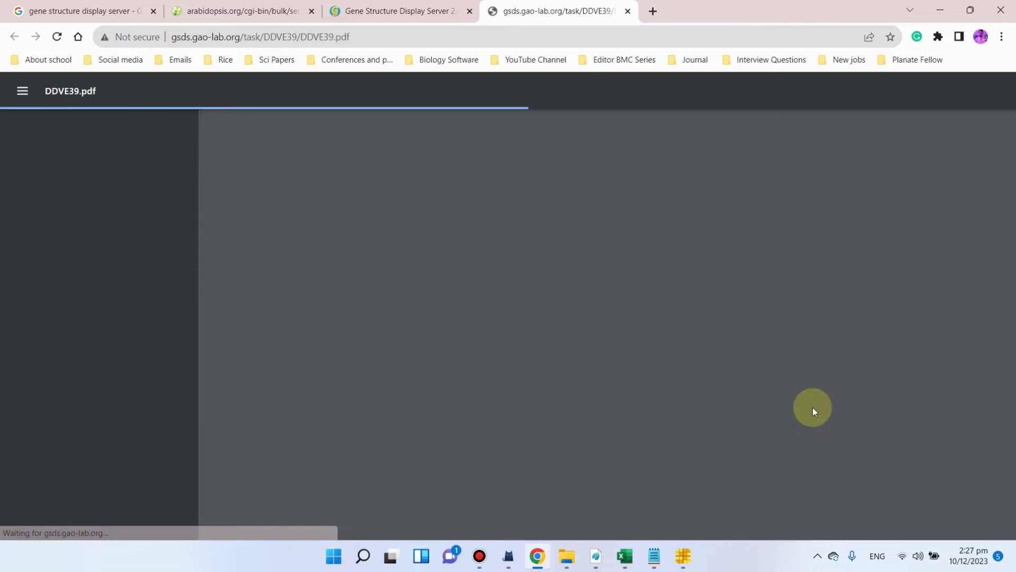
{"action": "scroll", "coordinate": [533, 300], "scroll_direction": "down", "scroll_amount": 2}
{"action": "scroll", "coordinate": [532, 300], "scroll_direction": "up", "scroll_amount": 2}
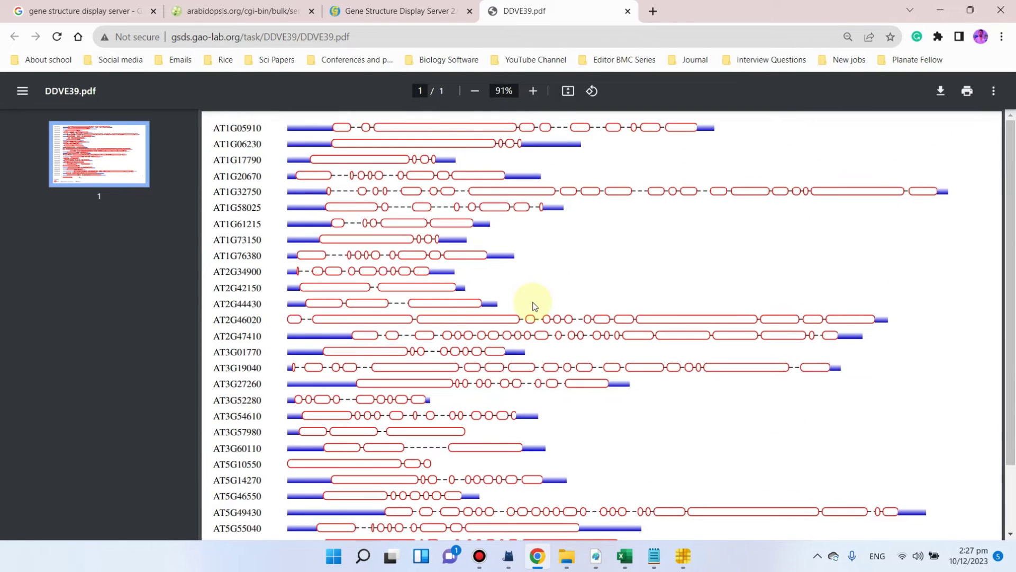
{"action": "scroll", "coordinate": [534, 306], "scroll_direction": "down", "scroll_amount": 2}
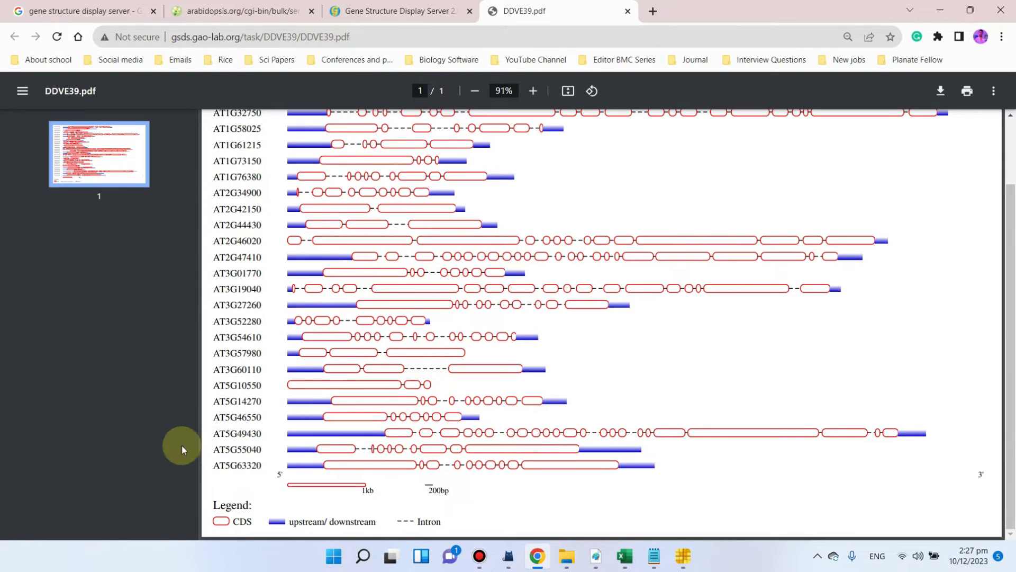
{"action": "scroll", "coordinate": [268, 437], "scroll_direction": "up", "scroll_amount": 2}
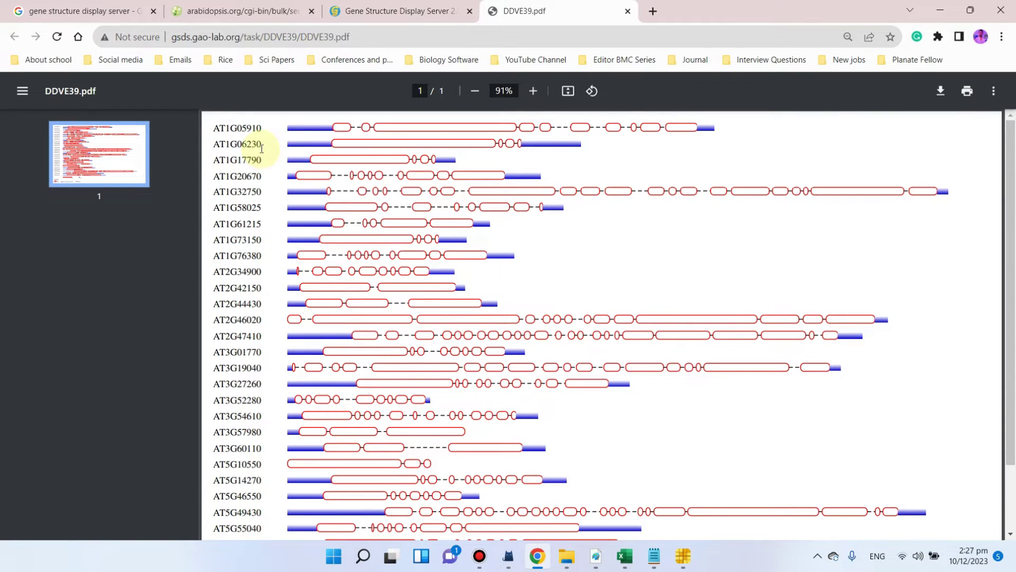
{"action": "scroll", "coordinate": [318, 245], "scroll_direction": "down", "scroll_amount": 1}
{"action": "scroll", "coordinate": [329, 317], "scroll_direction": "down", "scroll_amount": 2}
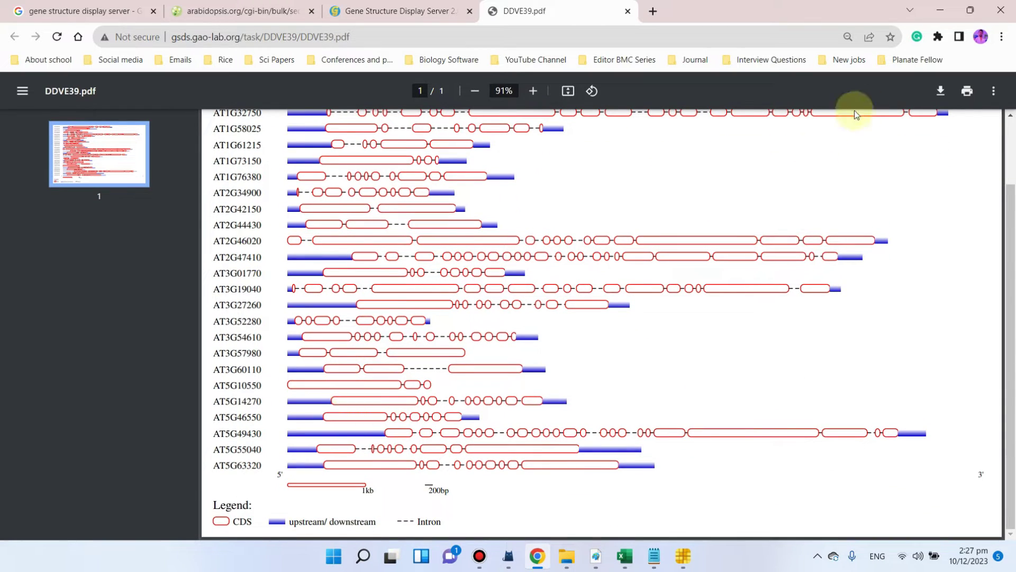
Step: Save the PDF as Figure 1 under Desktop > Genome wide Analysis > Bromo domain video
{"action": "left_click", "coordinate": [940, 91]}
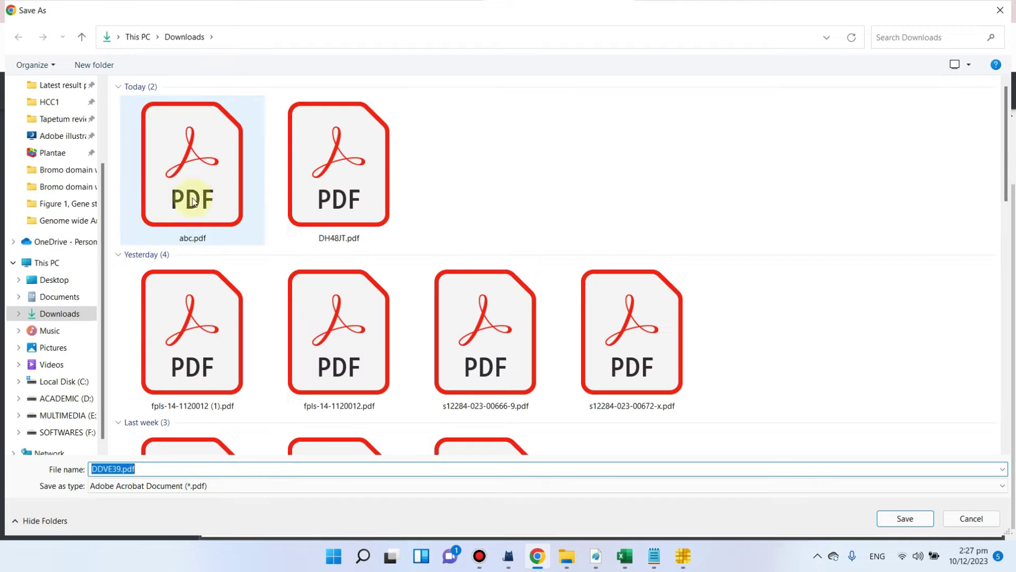
{"action": "scroll", "coordinate": [39, 199], "scroll_direction": "up", "scroll_amount": 3}
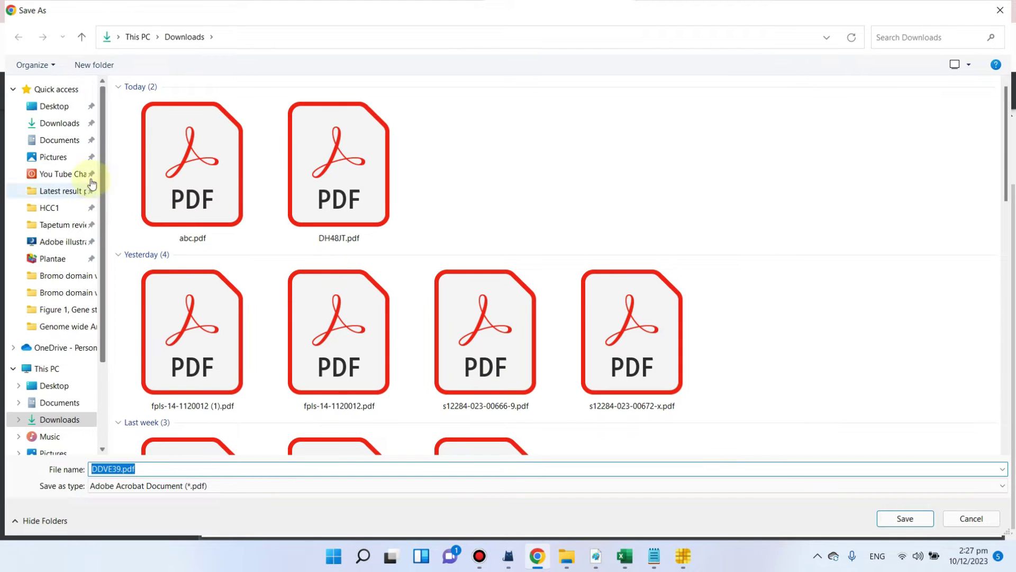
{"action": "left_click", "coordinate": [67, 106]}
{"action": "left_click", "coordinate": [147, 126]}
{"action": "double_click", "coordinate": [147, 126]}
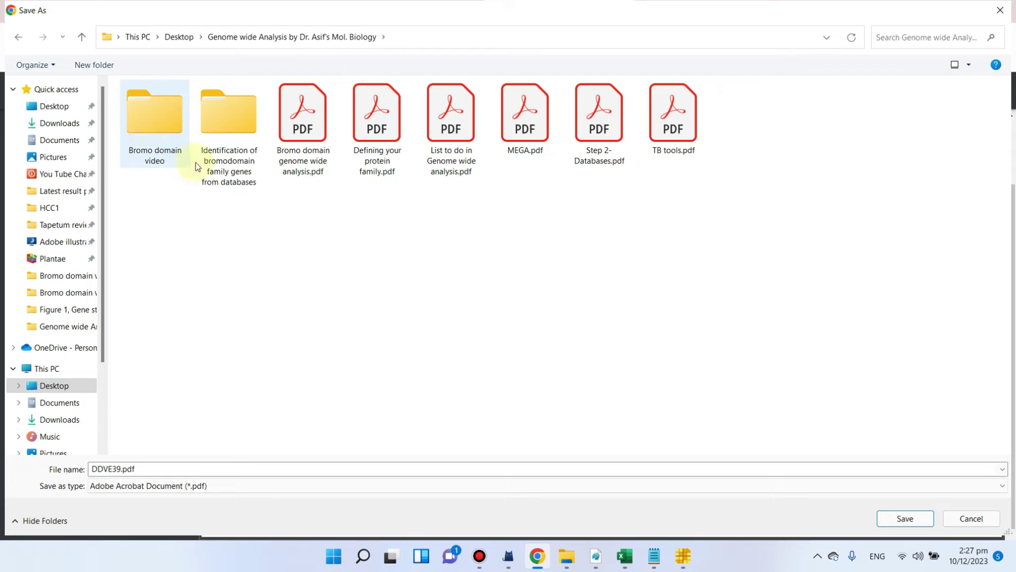
{"action": "double_click", "coordinate": [156, 113]}
{"action": "left_click", "coordinate": [165, 109]}
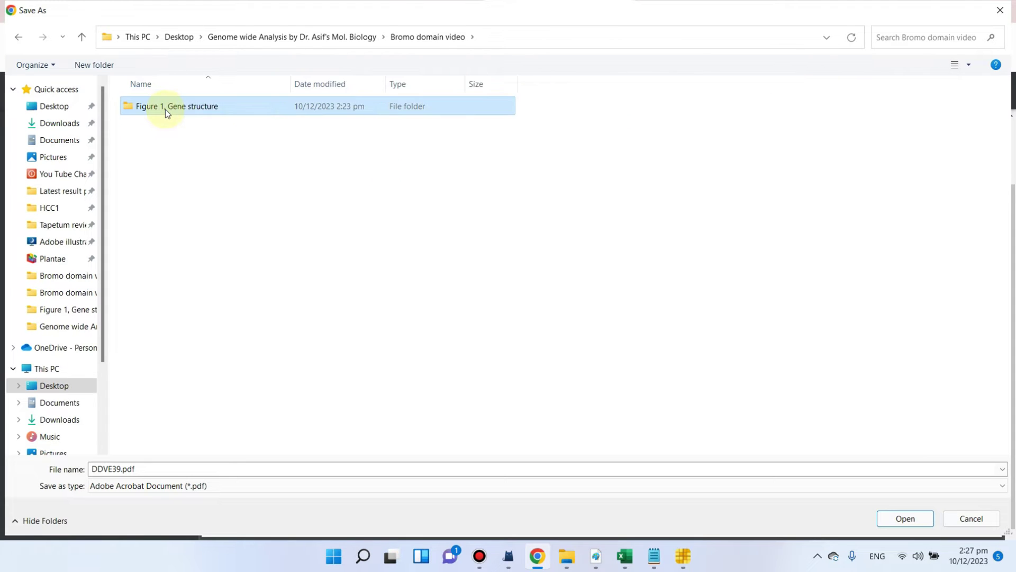
{"action": "left_click", "coordinate": [348, 470]}
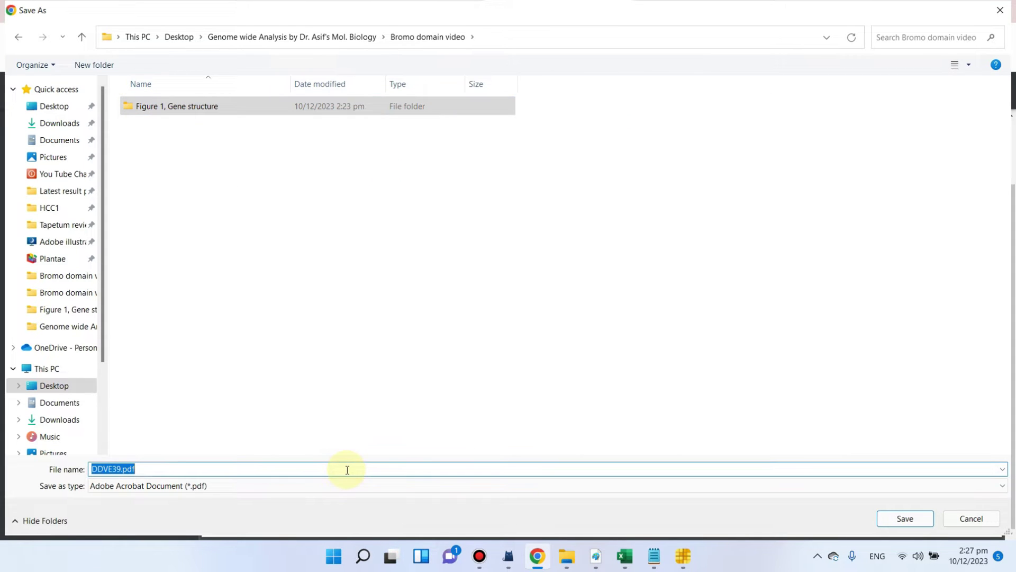
{"action": "type", "text": "Figure 1"}
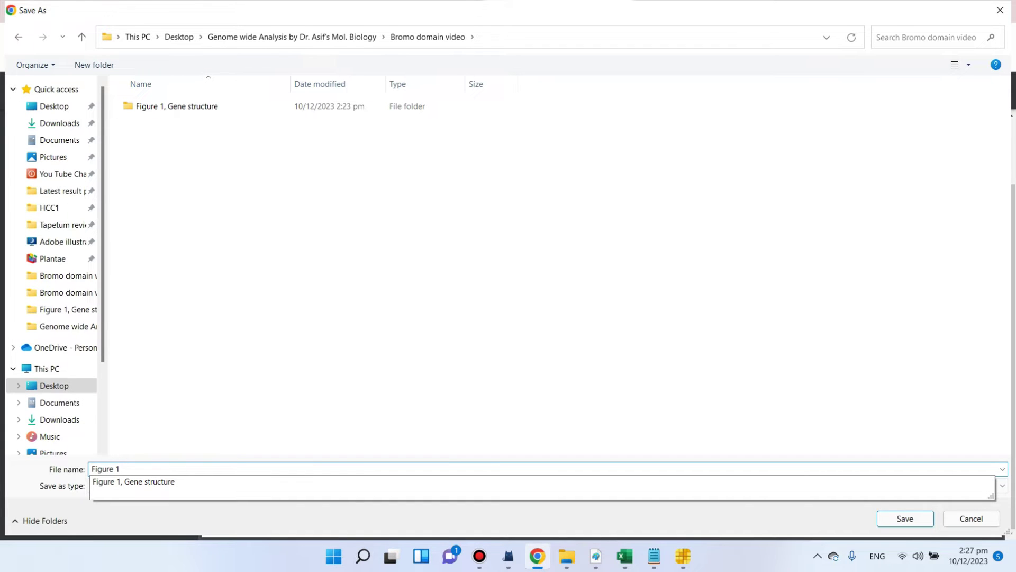
{"action": "left_click", "coordinate": [893, 516]}
{"action": "left_click", "coordinate": [400, 10]}
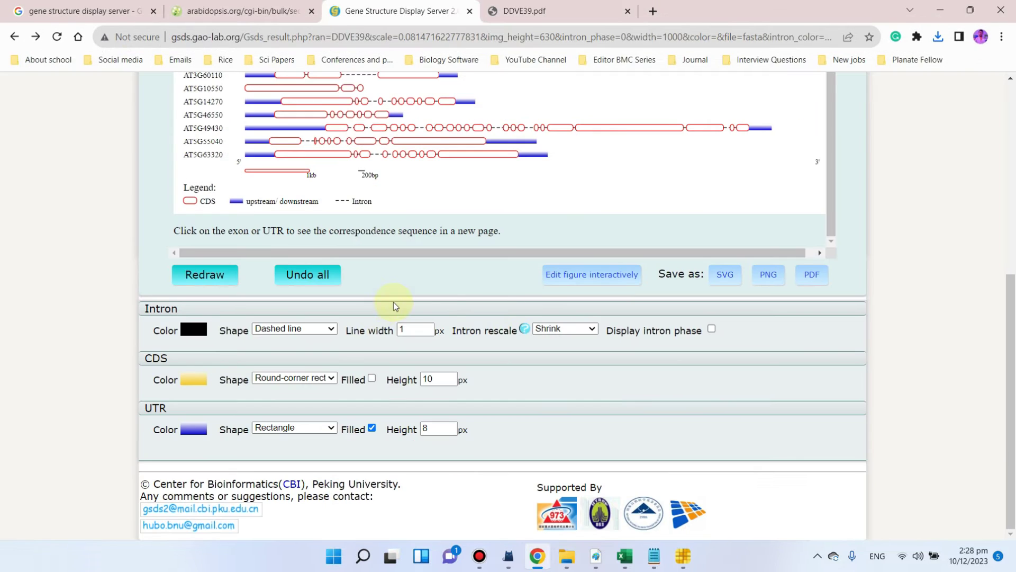
{"action": "scroll", "coordinate": [450, 295], "scroll_direction": "up", "scroll_amount": 4}
{"action": "scroll", "coordinate": [561, 376], "scroll_direction": "down", "scroll_amount": 4}
{"action": "scroll", "coordinate": [603, 296], "scroll_direction": "up", "scroll_amount": 1}
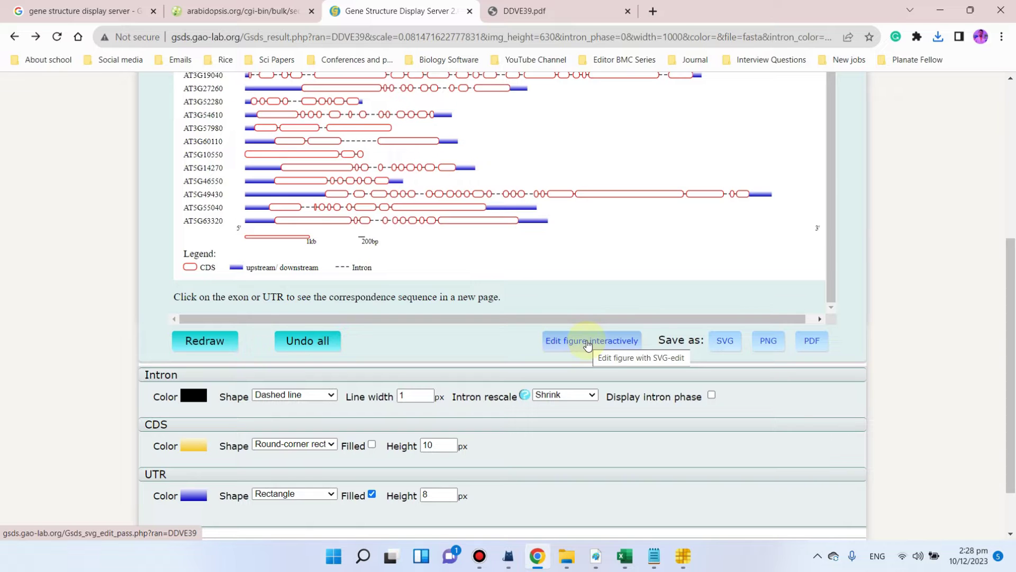
{"action": "scroll", "coordinate": [417, 254], "scroll_direction": "up", "scroll_amount": 1}
{"action": "scroll", "coordinate": [362, 297], "scroll_direction": "down", "scroll_amount": 1}
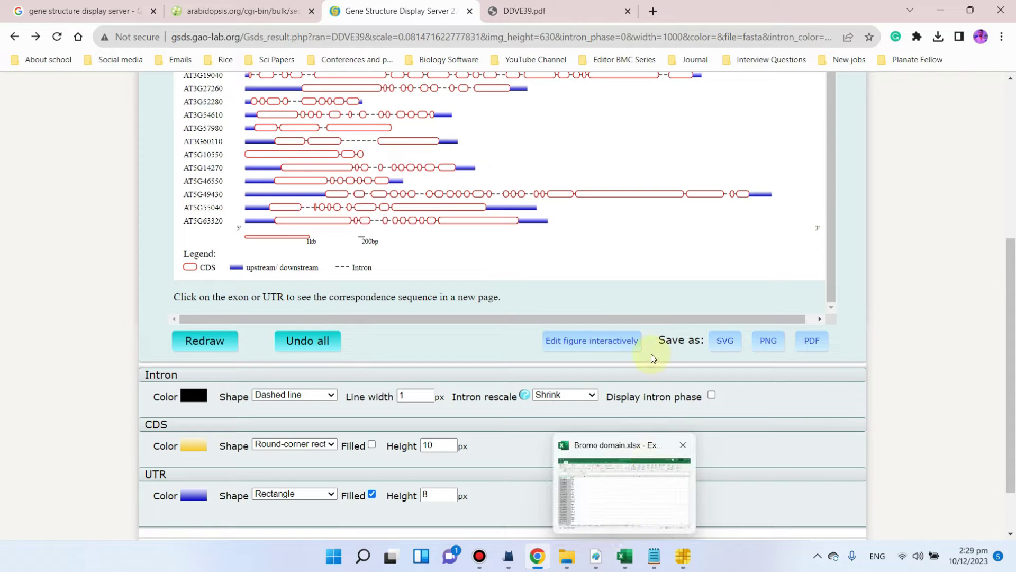
Step: Show the Os Genes sheet of rice IDs in the Bromo domain workbook, starting at A1
{"action": "mouse_move", "coordinate": [633, 546]}
{"action": "left_click", "coordinate": [608, 532]}
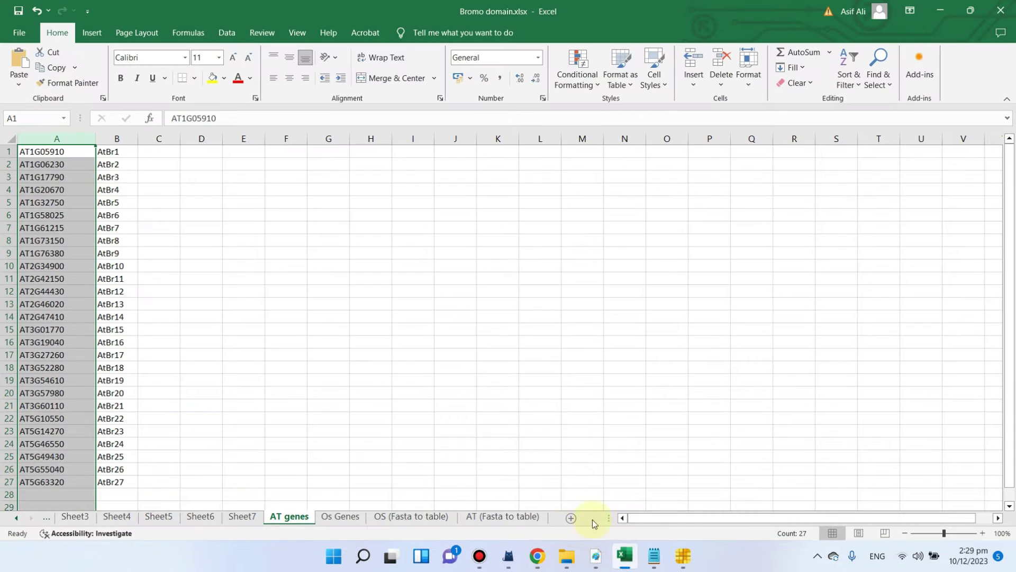
{"action": "left_click", "coordinate": [328, 521]}
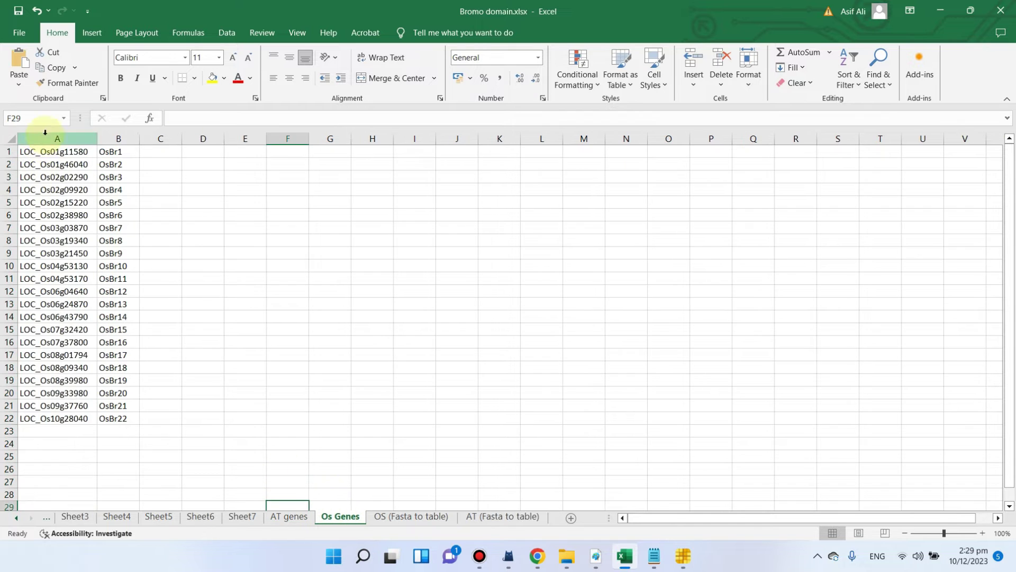
{"action": "left_click", "coordinate": [82, 152]}
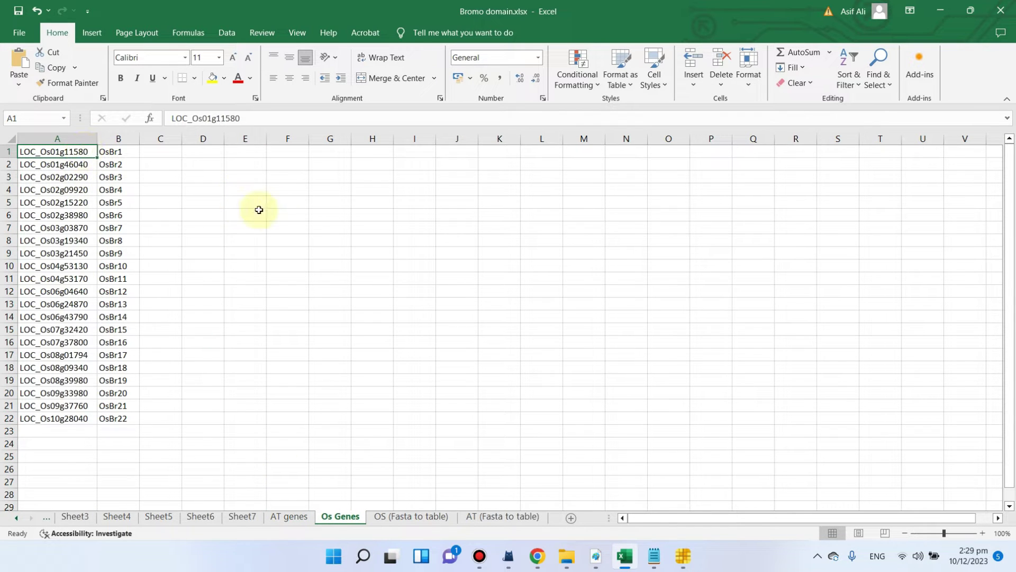
Step: Minimize Excel and Chrome, close TBtools' ID Simplify tab, and minimize TBtools
{"action": "left_click", "coordinate": [940, 10]}
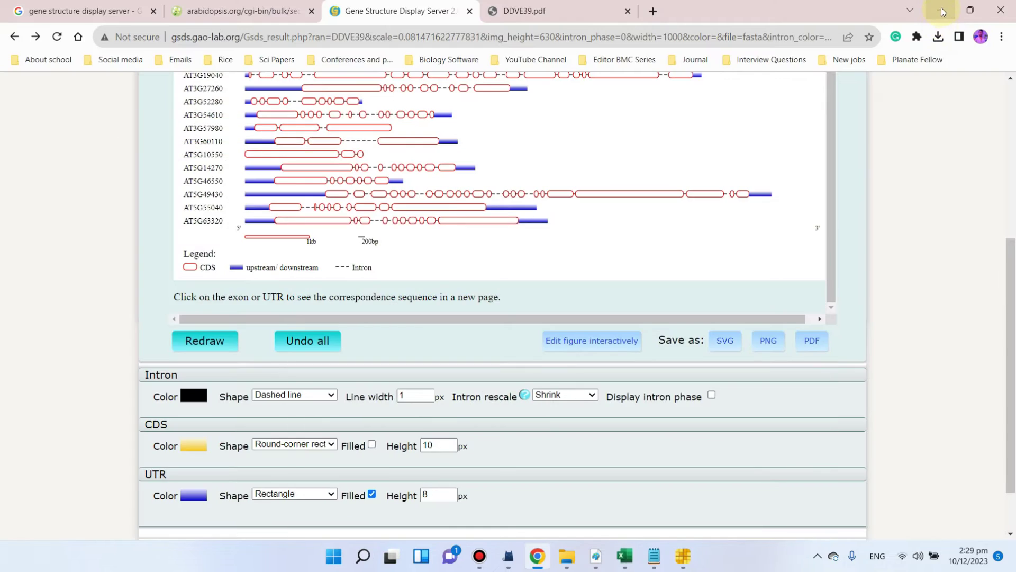
{"action": "left_click", "coordinate": [941, 8]}
{"action": "left_click", "coordinate": [287, 105]}
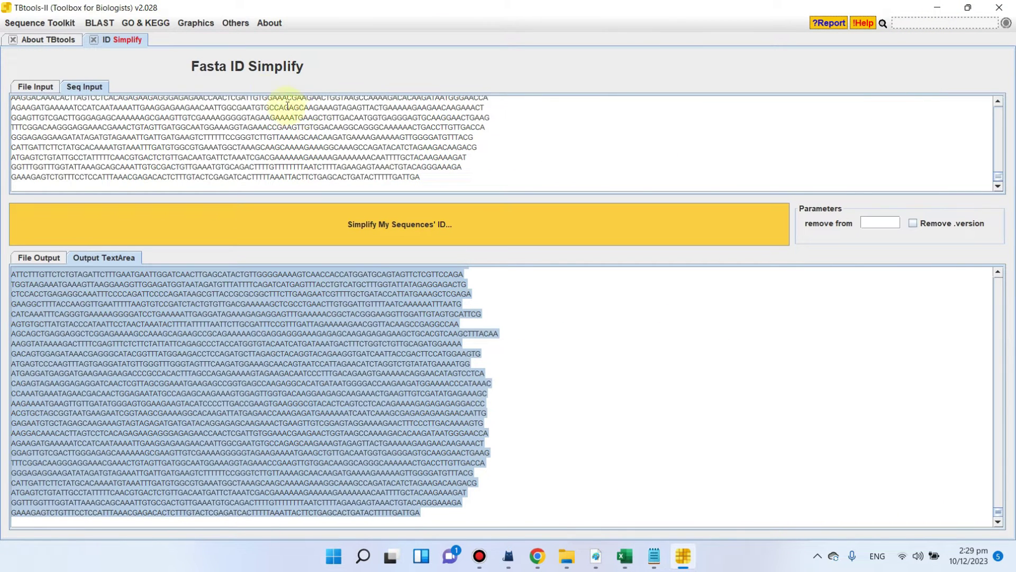
{"action": "left_click", "coordinate": [94, 39]}
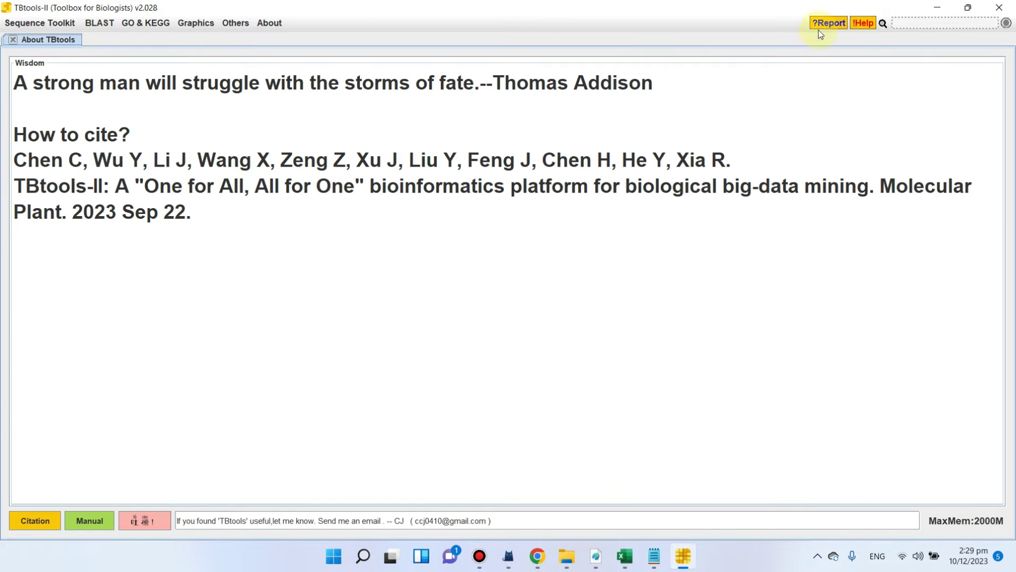
{"action": "left_click", "coordinate": [937, 10]}
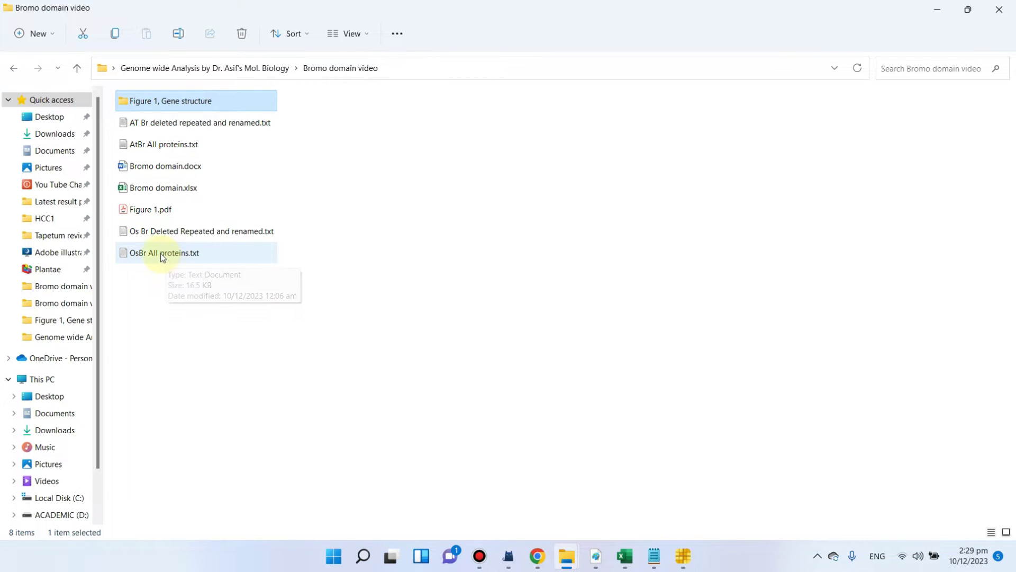
Step: Open OsBr All proteins.txt, select the >LOC_Os02g15220 header, then return to Excel
{"action": "double_click", "coordinate": [131, 253]}
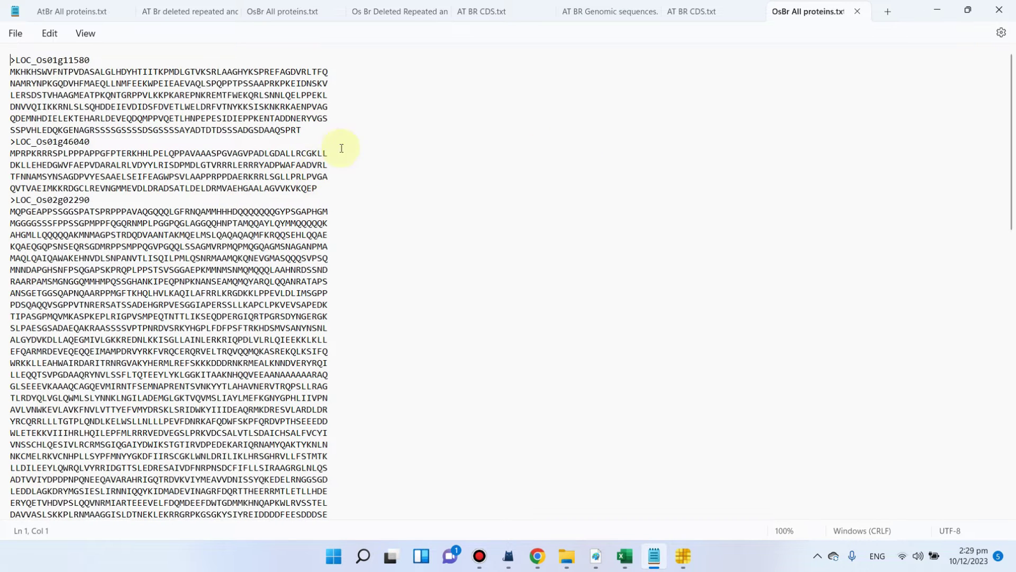
{"action": "scroll", "coordinate": [217, 174], "scroll_direction": "down", "scroll_amount": 9}
{"action": "scroll", "coordinate": [222, 229], "scroll_direction": "down", "scroll_amount": 9}
{"action": "left_click", "coordinate": [97, 225]}
{"action": "left_click_drag", "start_coordinate": [97, 226], "coordinate": [11, 225]}
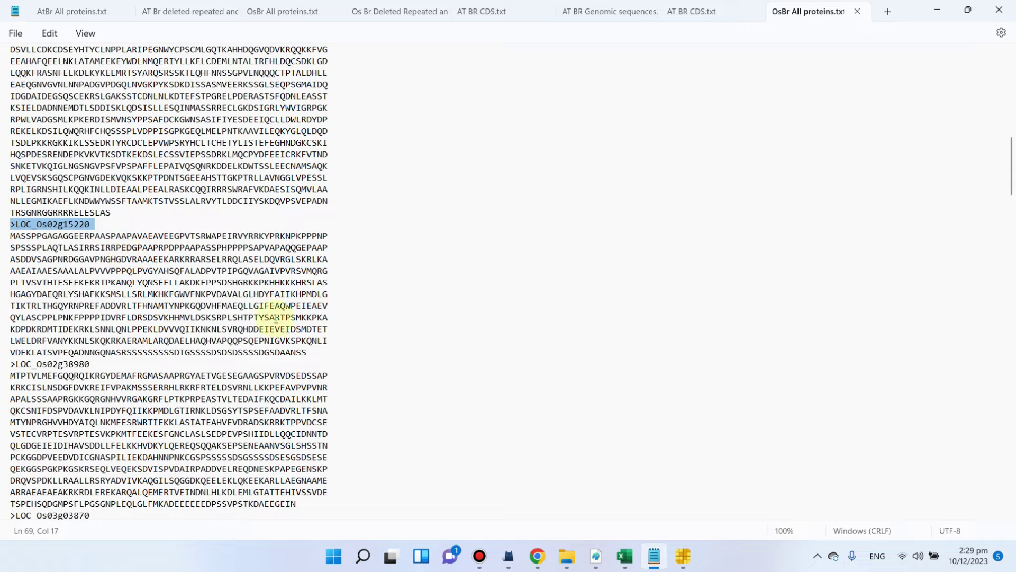
{"action": "left_click", "coordinate": [635, 558]}
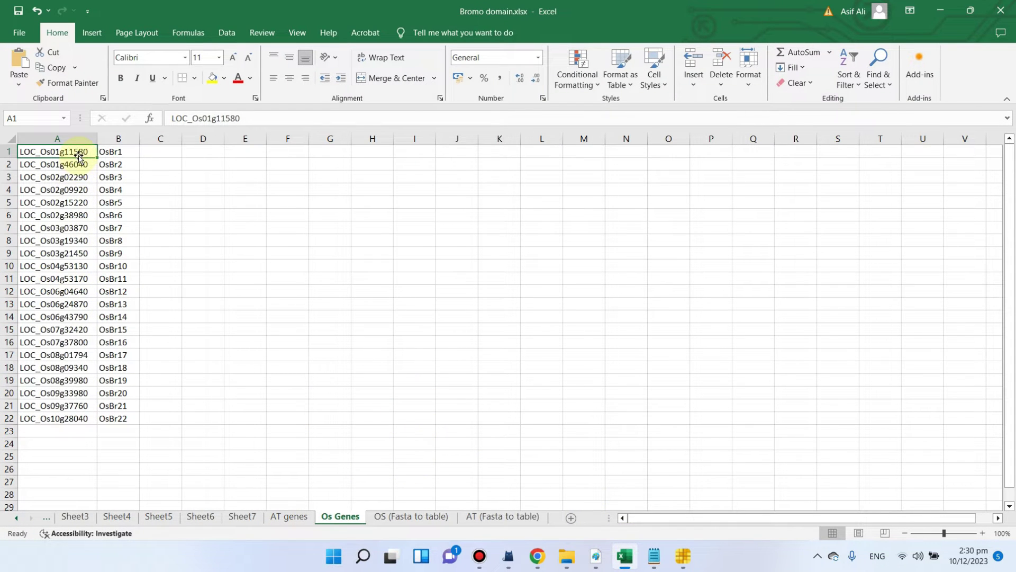
Step: Copy column A's LOC_Os gene IDs, then minimize Excel and Notepad to bring Chrome forward
{"action": "left_click", "coordinate": [69, 177]}
{"action": "left_click", "coordinate": [74, 137]}
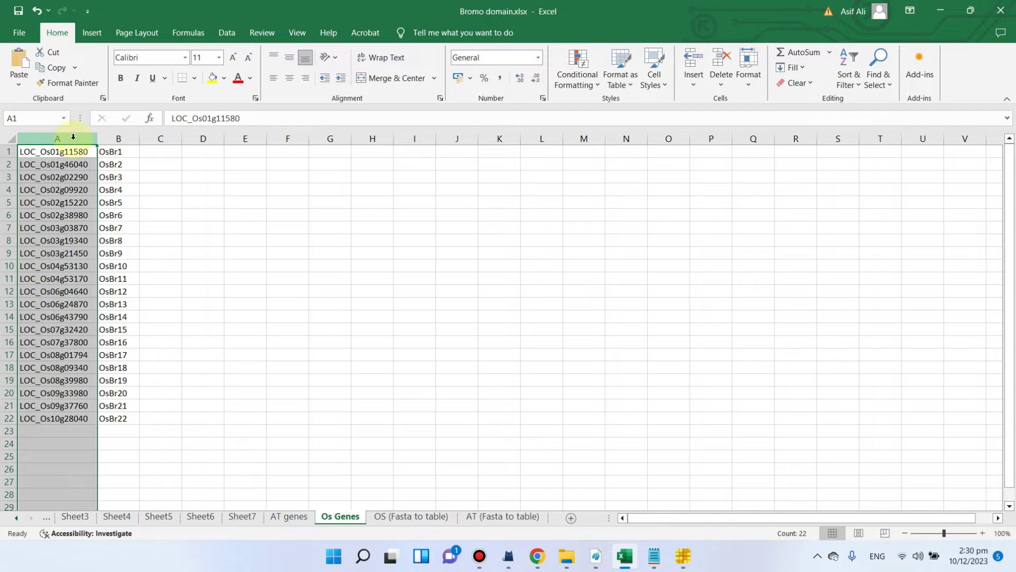
{"action": "right_click", "coordinate": [74, 137]}
{"action": "left_click", "coordinate": [123, 180]}
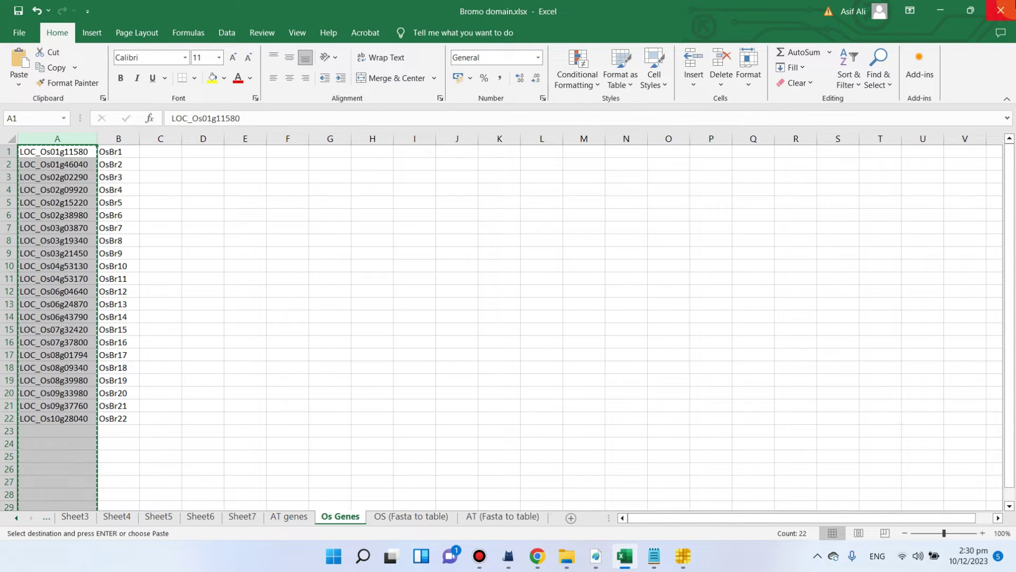
{"action": "left_click", "coordinate": [939, 10]}
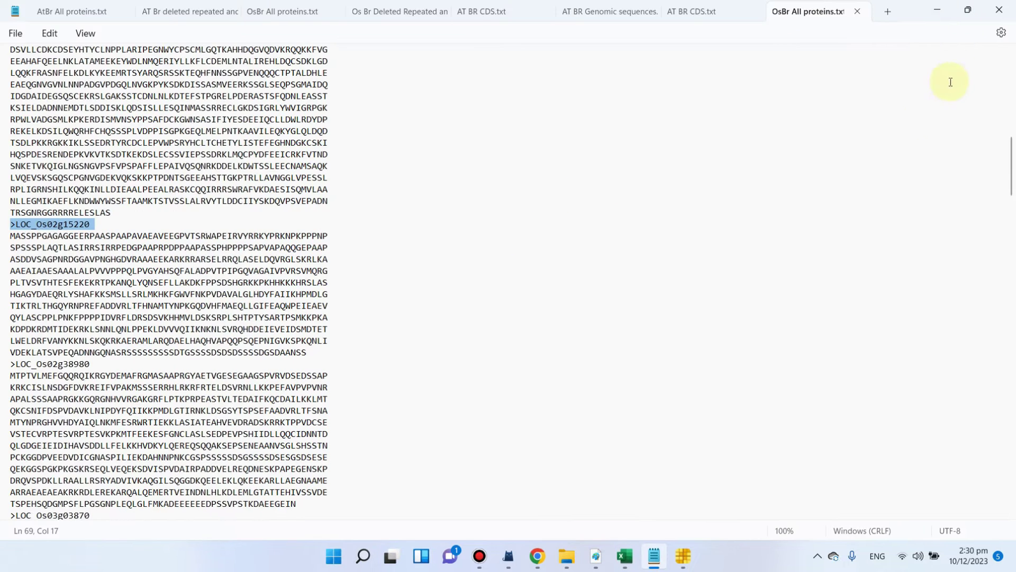
{"action": "left_click", "coordinate": [936, 6]}
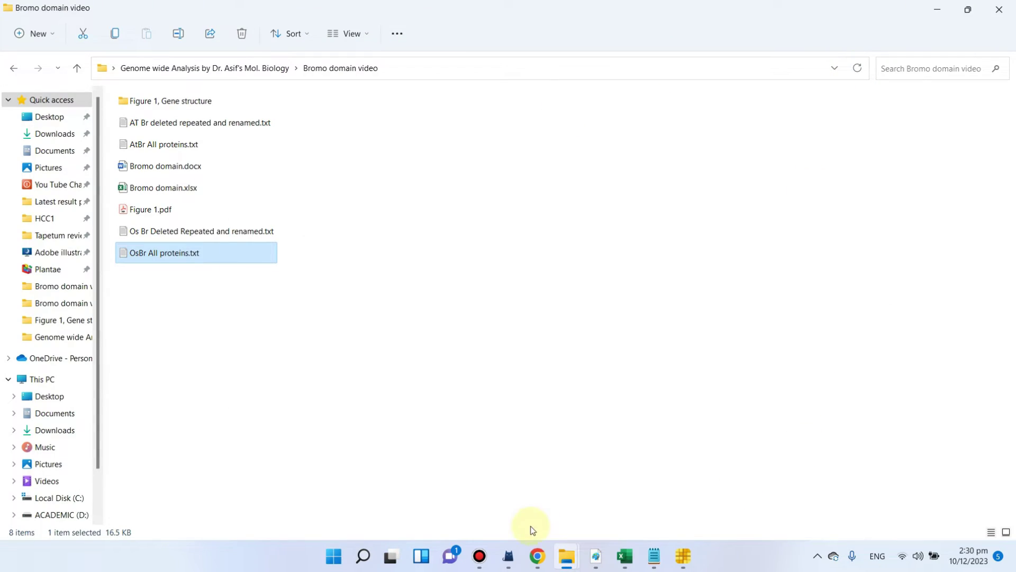
{"action": "left_click", "coordinate": [538, 557]}
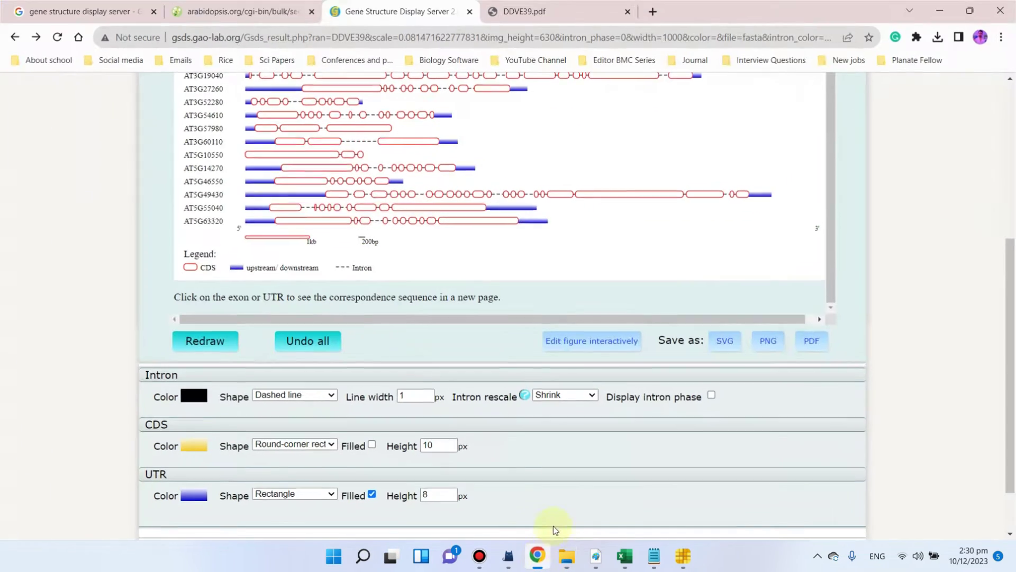
Step: Open GSDS 2.0 in a new tab; close the arabidopsis.org, old results and DDVE39.pdf tabs
{"action": "left_click", "coordinate": [209, 12]}
{"action": "left_click", "coordinate": [106, 11]}
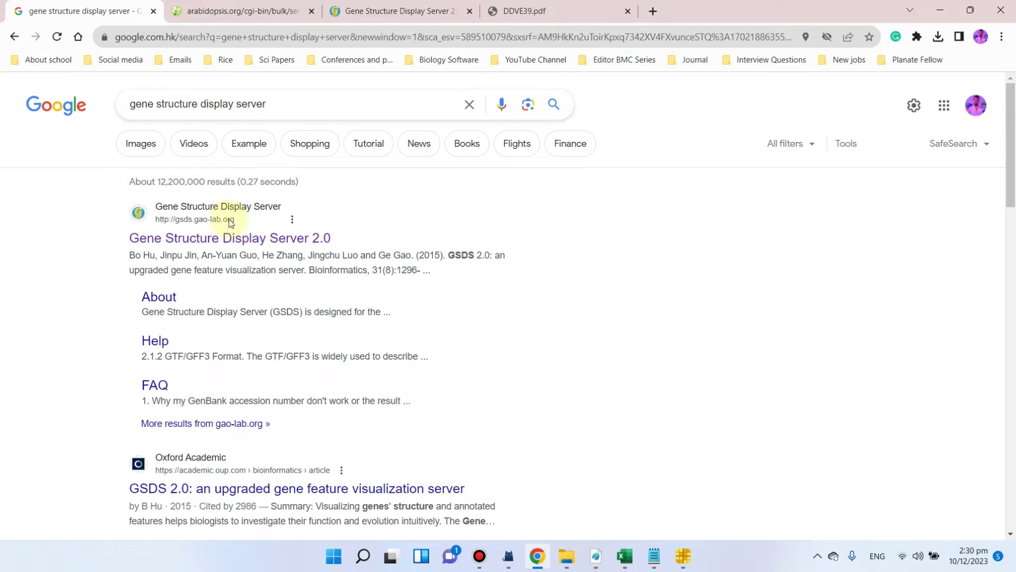
{"action": "right_click", "coordinate": [257, 241]}
{"action": "left_click", "coordinate": [292, 247]}
{"action": "left_click", "coordinate": [296, 11]}
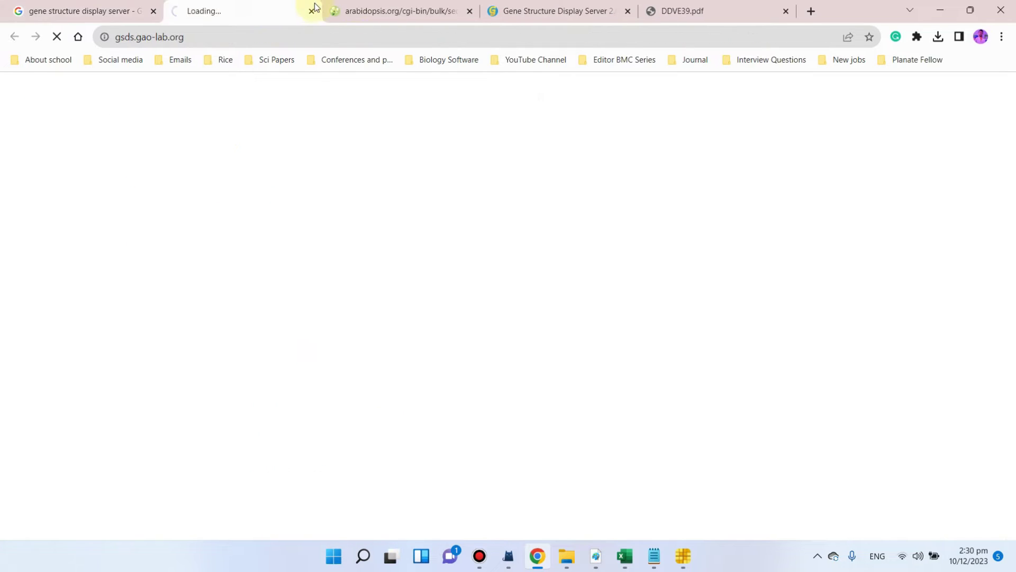
{"action": "left_click", "coordinate": [430, 11]}
{"action": "left_click", "coordinate": [470, 11]}
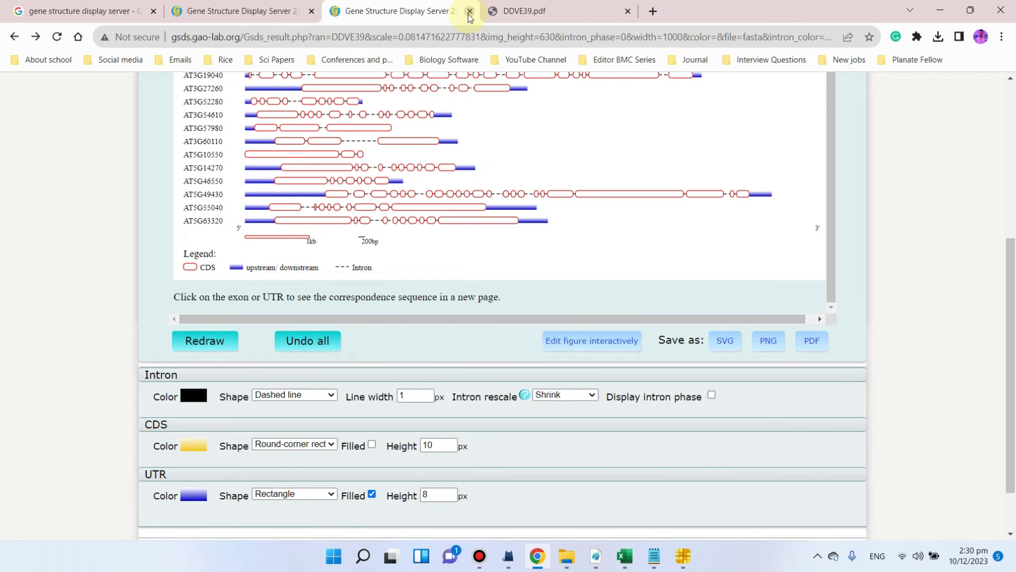
{"action": "left_click", "coordinate": [470, 11]}
{"action": "left_click", "coordinate": [470, 11]}
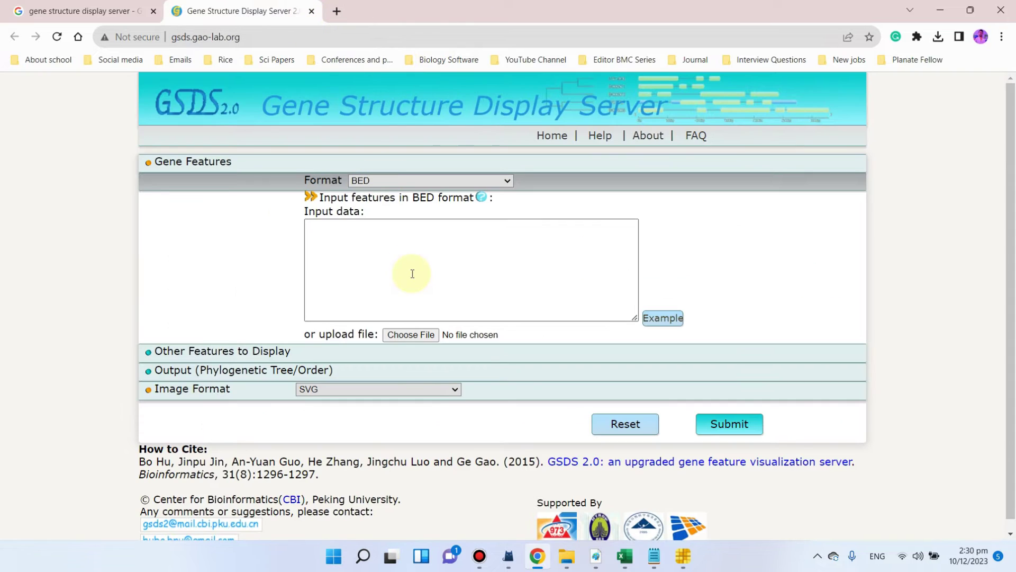
Step: Switch the GSDS input format to Sequence(FASTA), ready for CDS and genomic sequences
{"action": "left_click", "coordinate": [506, 181]}
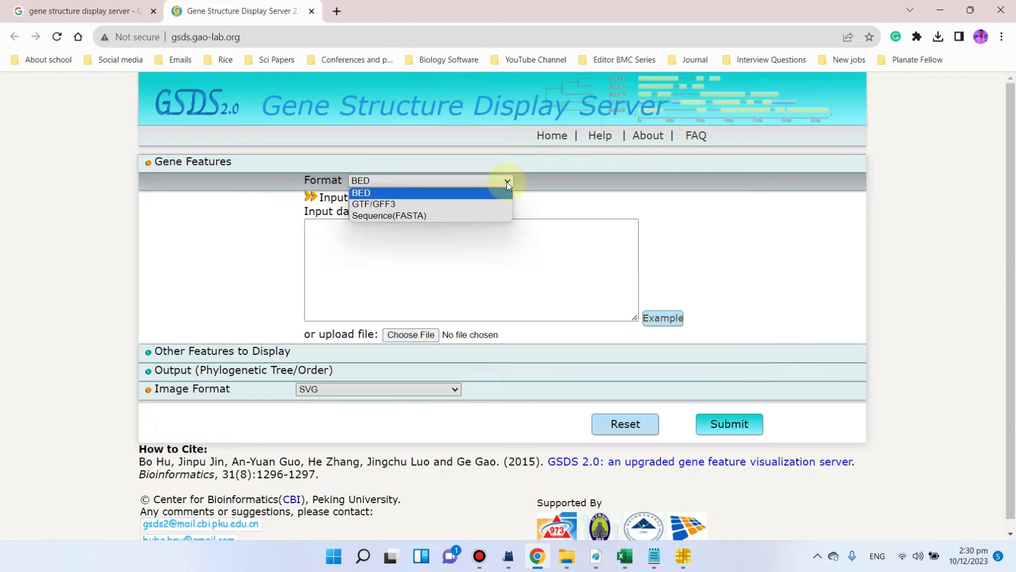
{"action": "left_click", "coordinate": [485, 215]}
{"action": "left_click", "coordinate": [334, 241]}
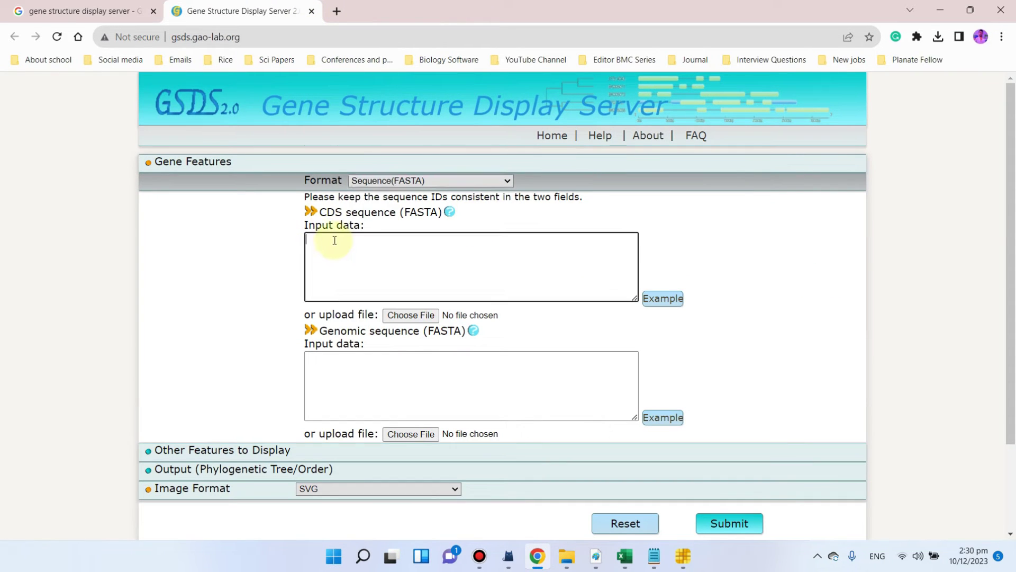
{"action": "left_click", "coordinate": [368, 368]}
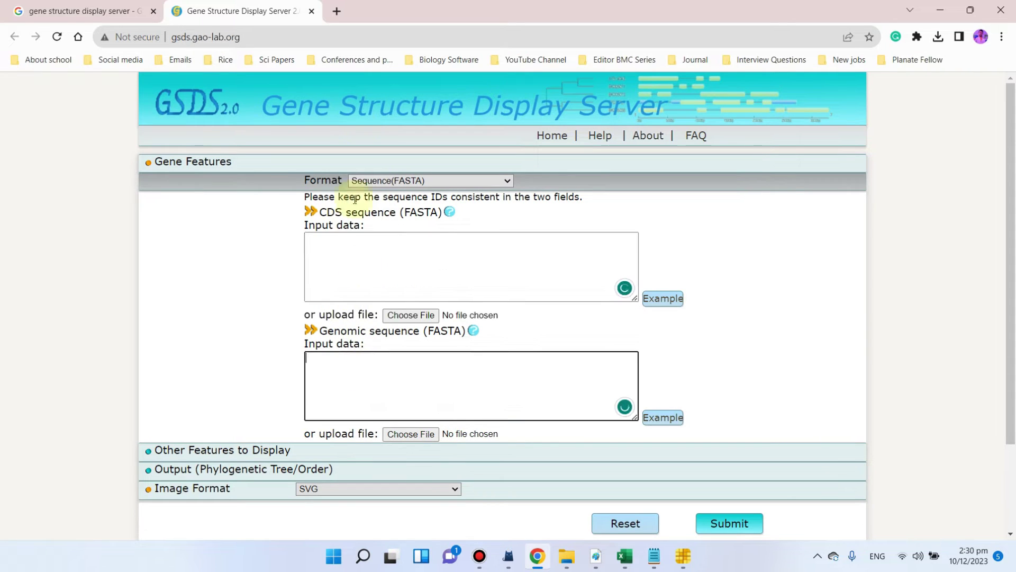
Step: Search Google for 'msu rice database' and open the Rice Genome Annotation Project site
{"action": "left_click", "coordinate": [337, 11]}
{"action": "type", "text": "g"}
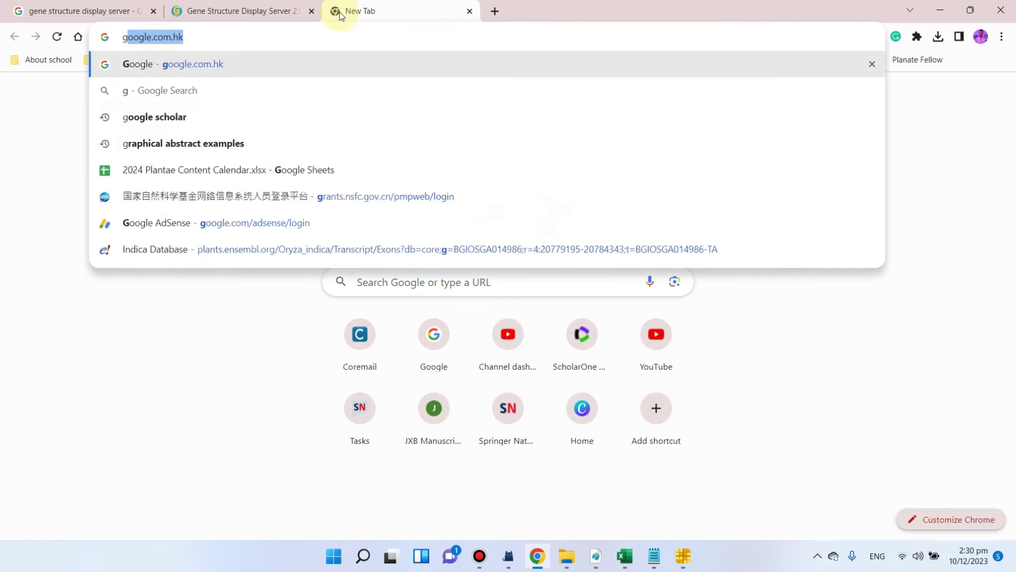
{"action": "key", "text": "Return"}
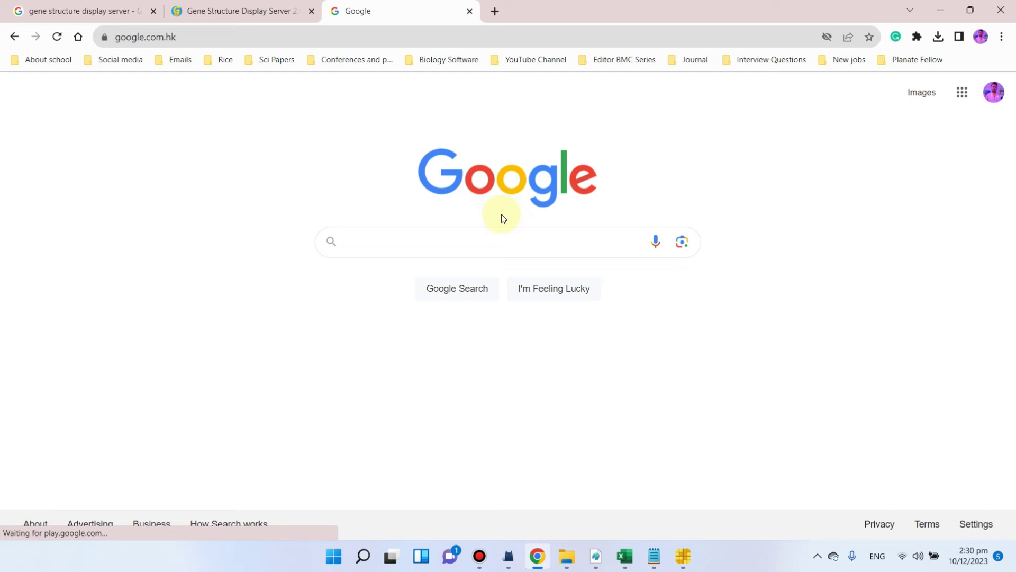
{"action": "type", "text": "msu"}
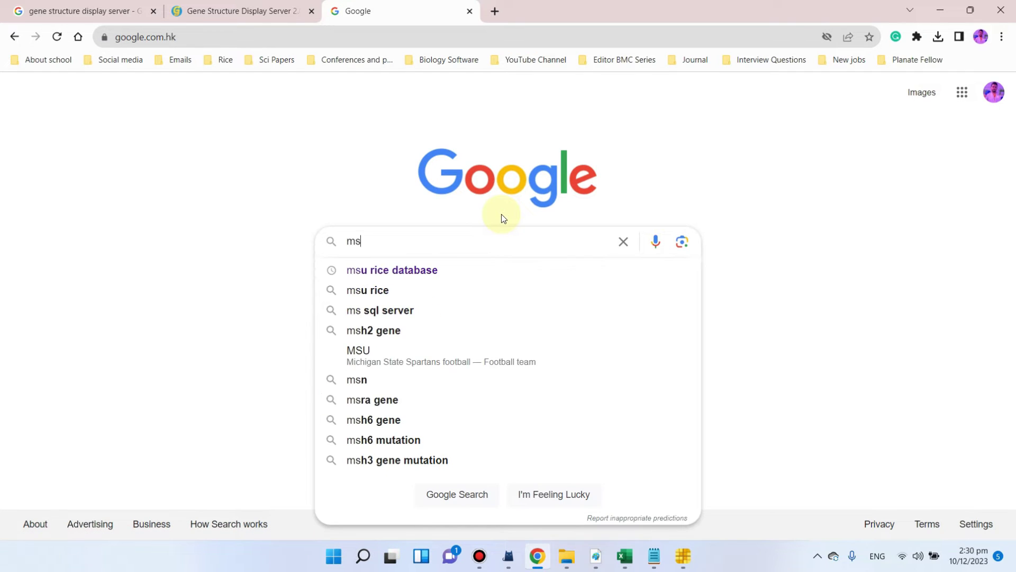
{"action": "key", "text": "Down"}
{"action": "key", "text": "Return"}
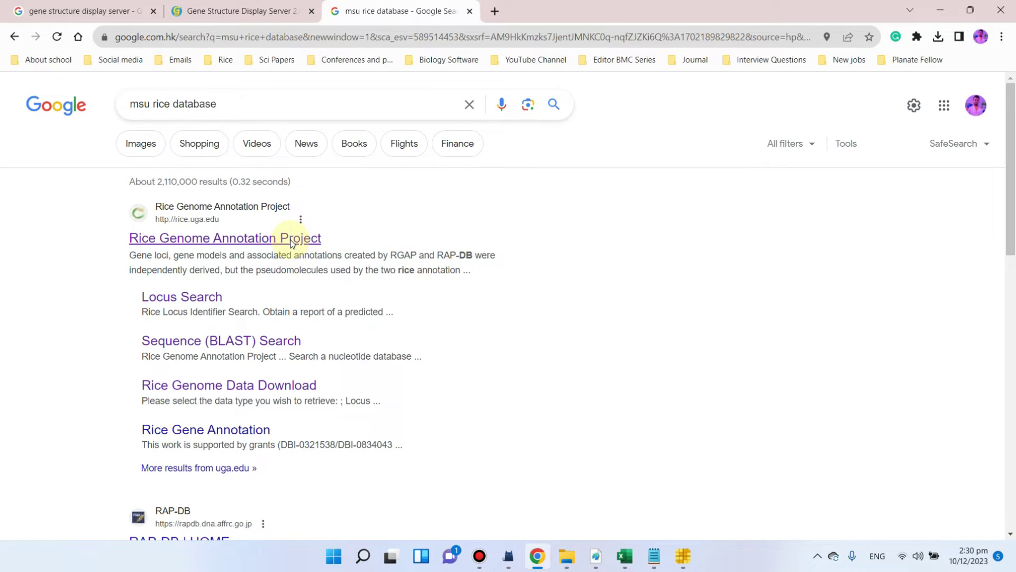
{"action": "left_click", "coordinate": [290, 239]}
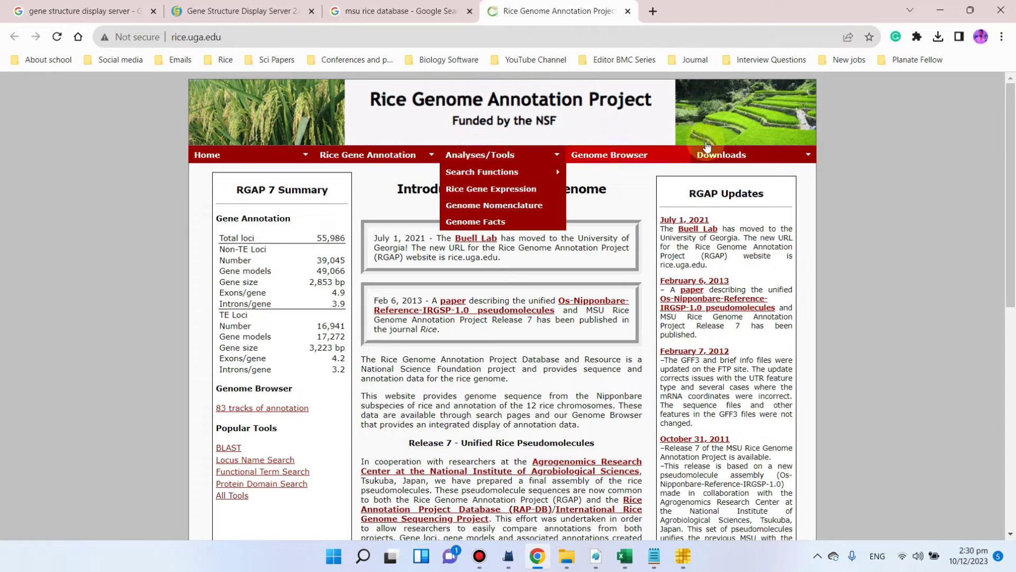
{"action": "mouse_move", "coordinate": [750, 158]}
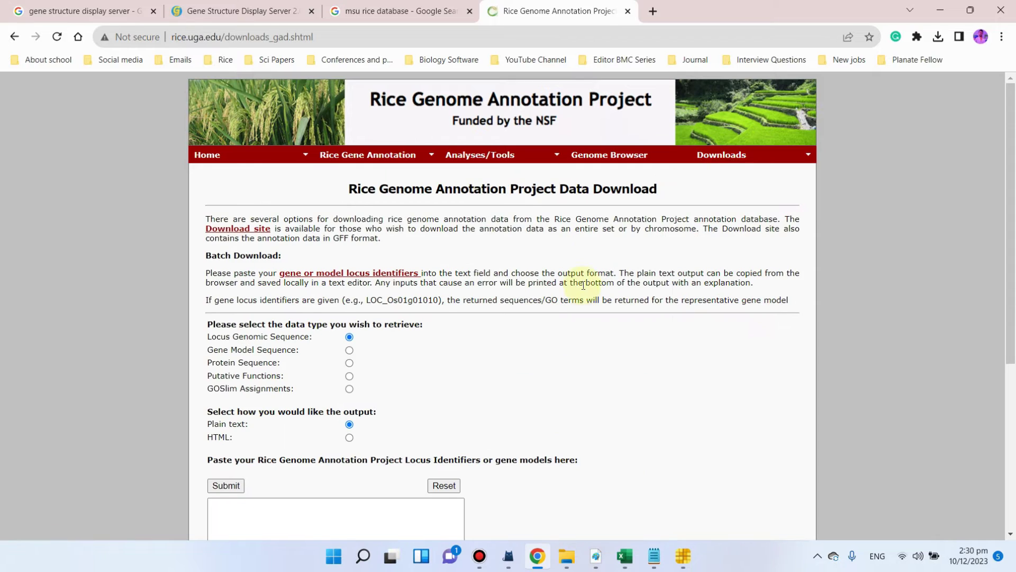
Step: Copy the LOC IDs from Excel's column A and paste them into the batch download box
{"action": "scroll", "coordinate": [530, 255], "scroll_direction": "down", "scroll_amount": 3}
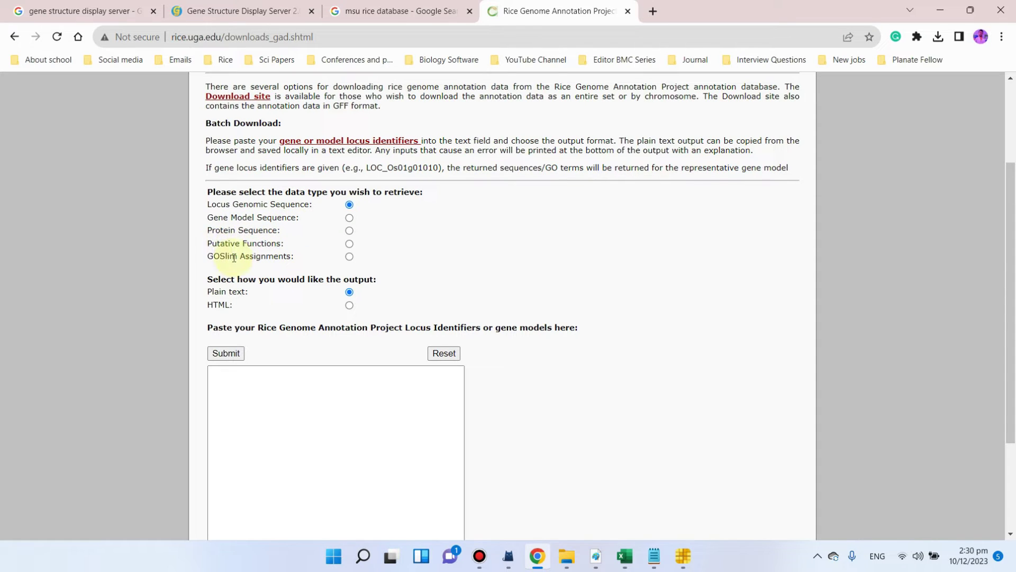
{"action": "left_click", "coordinate": [334, 427]}
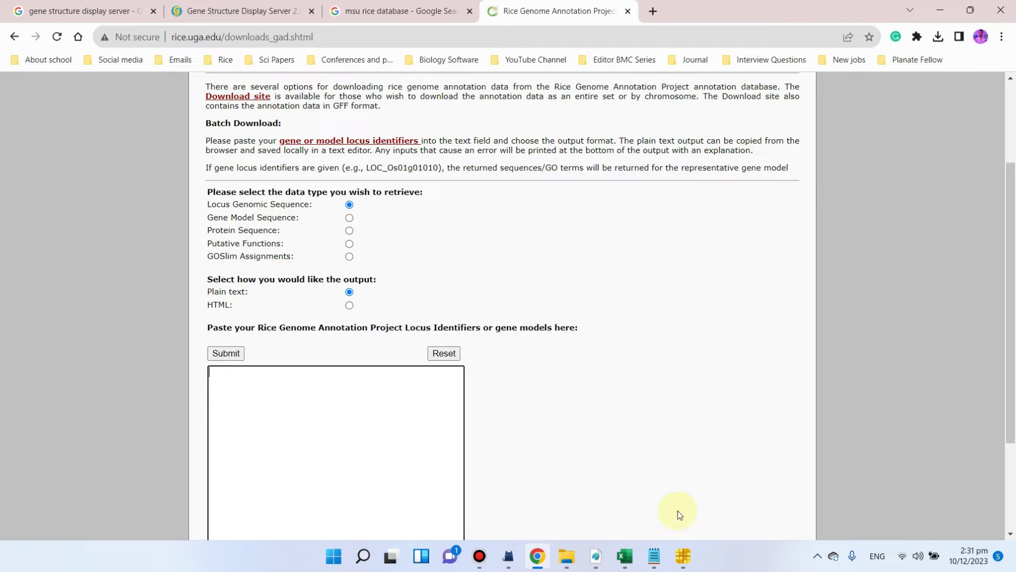
{"action": "left_click", "coordinate": [625, 556]}
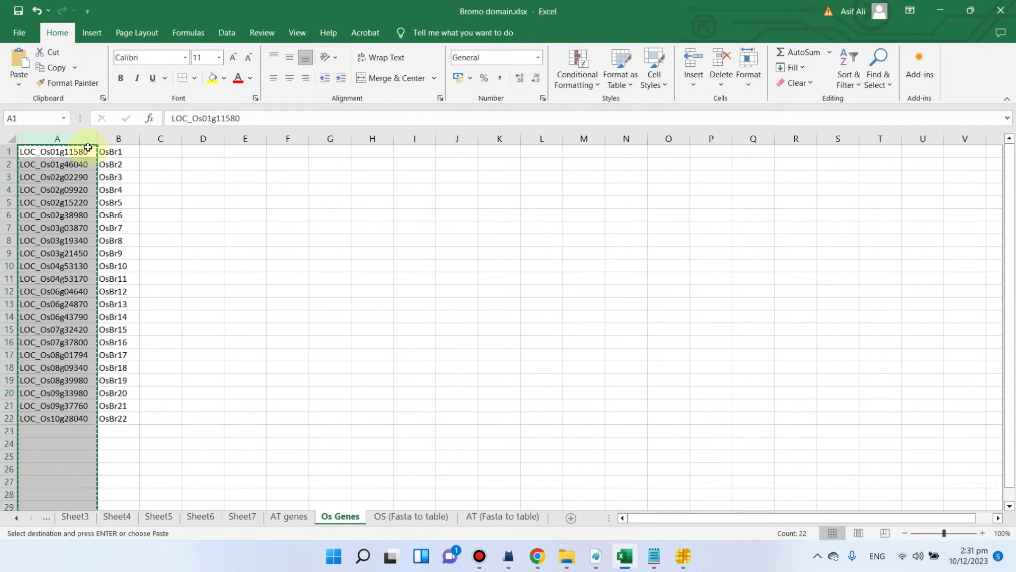
{"action": "right_click", "coordinate": [75, 139]}
{"action": "left_click", "coordinate": [105, 190]}
{"action": "left_click", "coordinate": [941, 10]}
{"action": "left_click", "coordinate": [344, 390]}
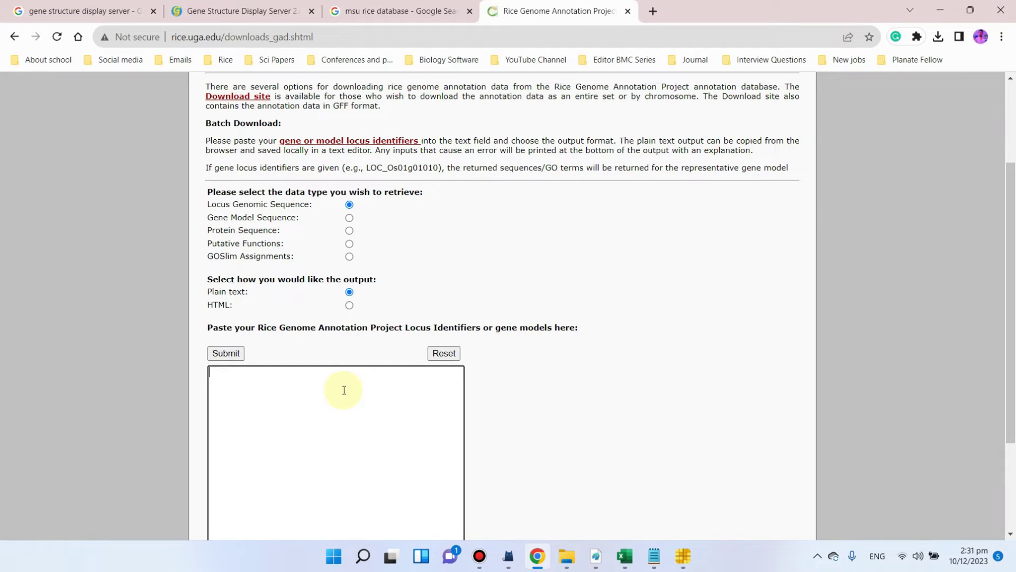
{"action": "key", "text": "ctrl+v"}
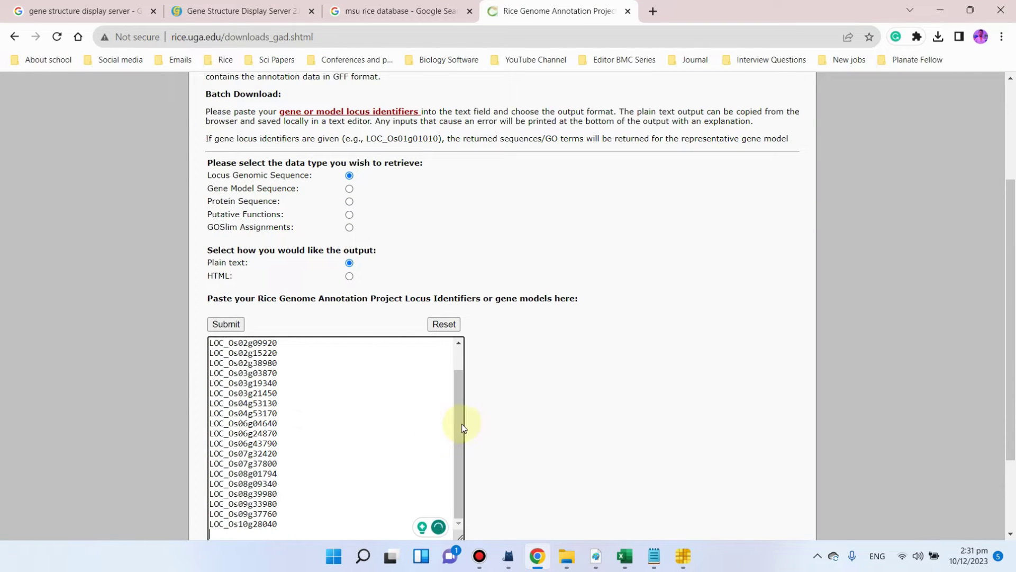
Step: Submit for Locus Genomic Sequence in plain text and copy all returned sequences
{"action": "scroll", "coordinate": [424, 374], "scroll_direction": "up", "scroll_amount": 2}
{"action": "scroll", "coordinate": [134, 276], "scroll_direction": "down", "scroll_amount": 2}
{"action": "left_click", "coordinate": [233, 211]}
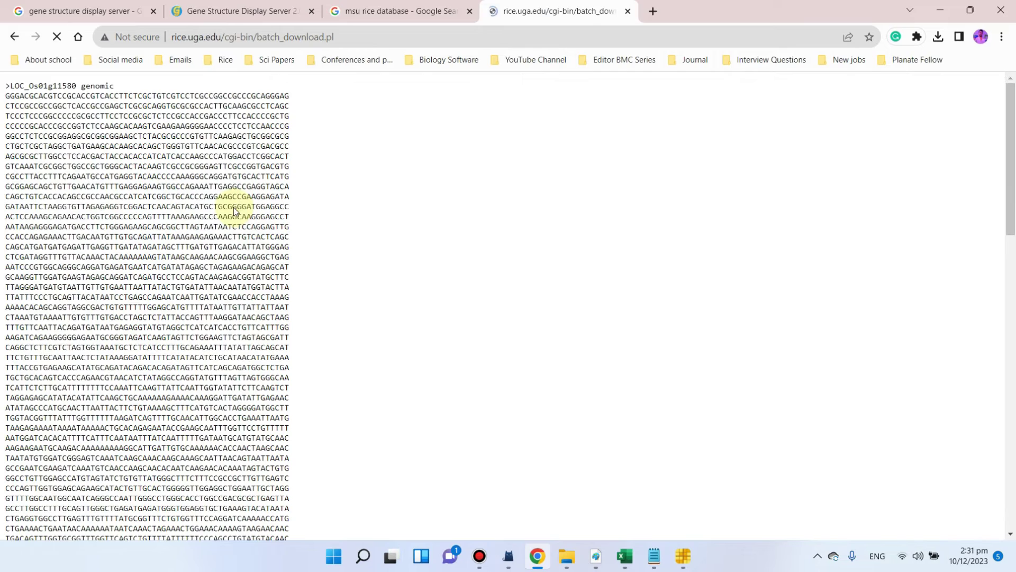
{"action": "scroll", "coordinate": [219, 215], "scroll_direction": "down", "scroll_amount": 5}
{"action": "scroll", "coordinate": [219, 214], "scroll_direction": "down", "scroll_amount": 5}
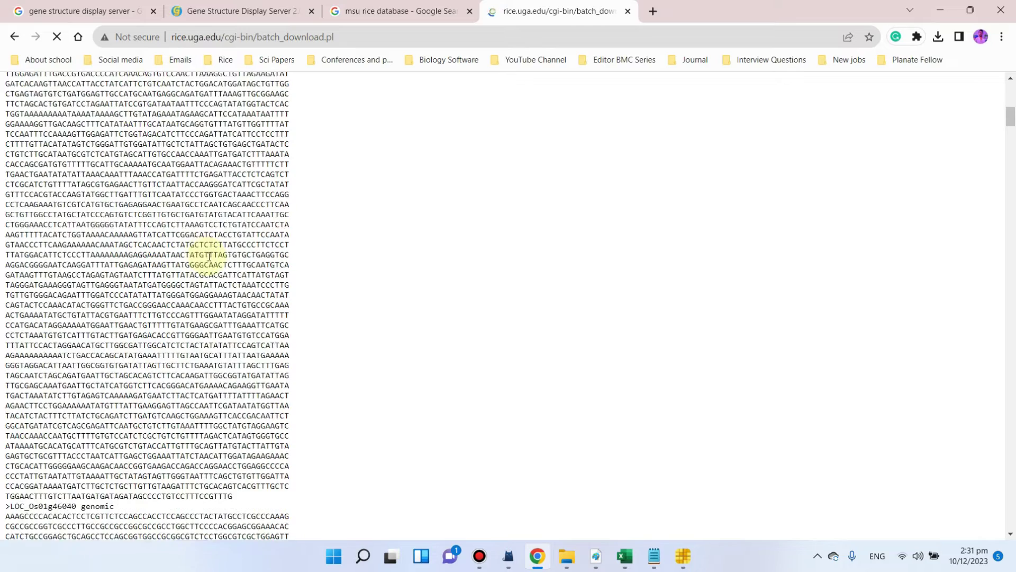
{"action": "key", "text": "ctrl+a"}
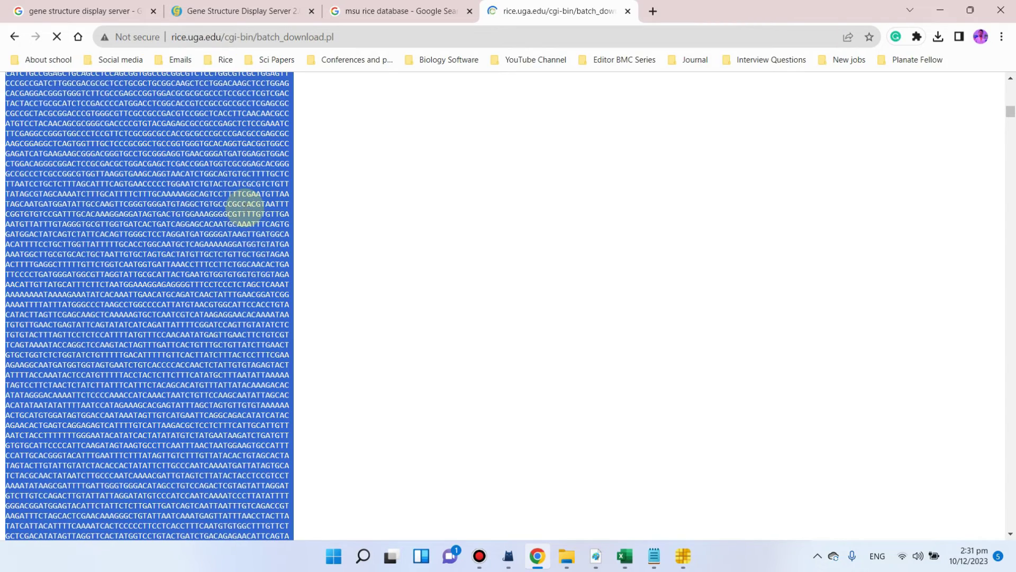
{"action": "right_click", "coordinate": [244, 208]}
{"action": "left_click", "coordinate": [265, 219]}
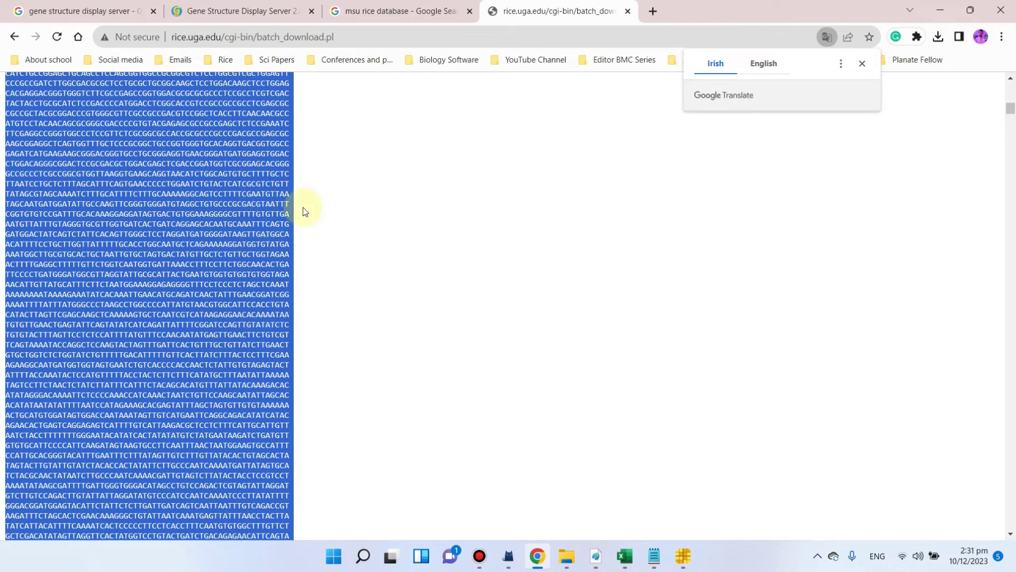
{"action": "left_click", "coordinate": [863, 63]}
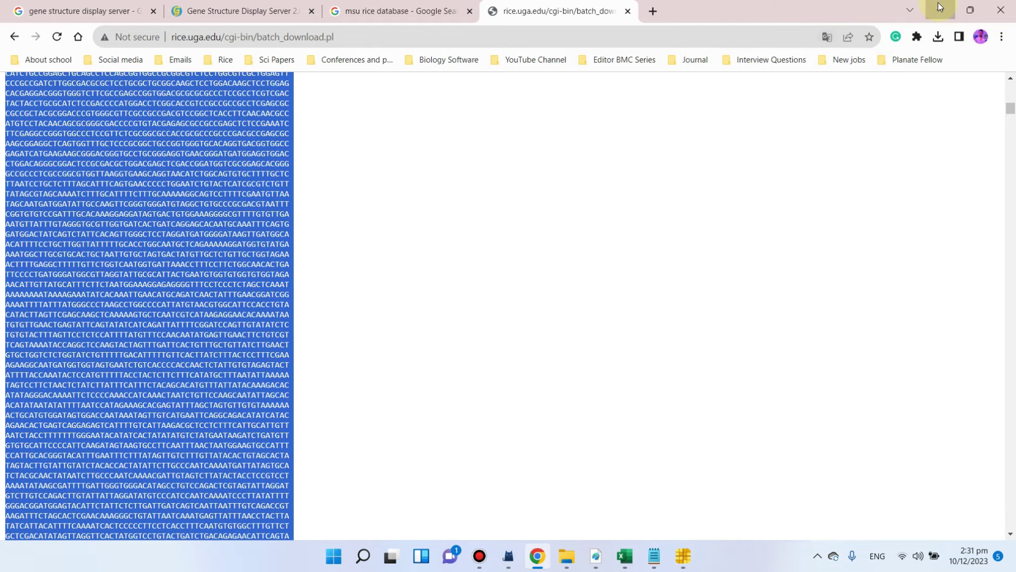
{"action": "left_click", "coordinate": [937, 3]}
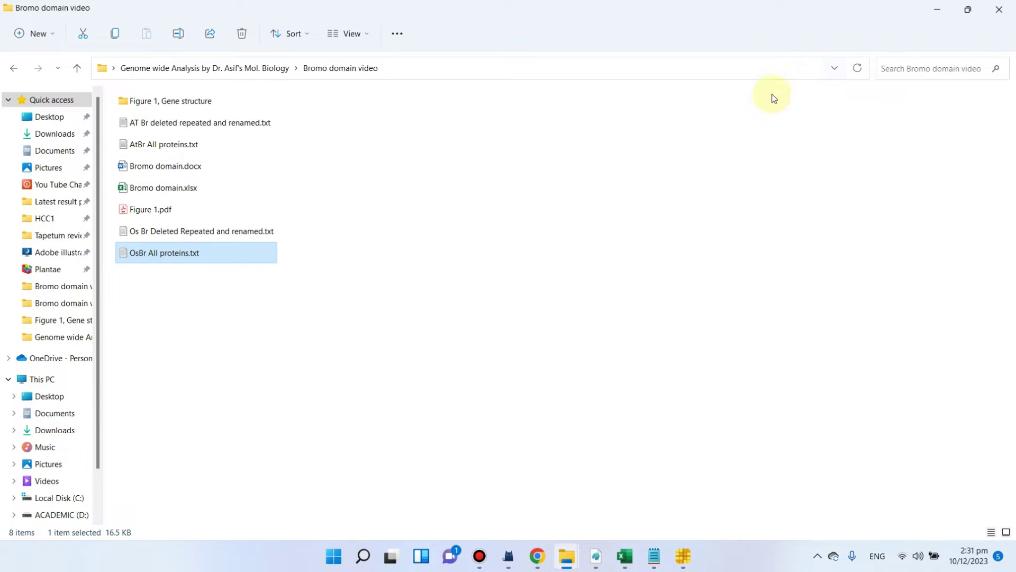
Step: Inside Figure 1, Gene structure, add a new text document named Os BR Genomic sequences
{"action": "double_click", "coordinate": [227, 104]}
{"action": "right_click", "coordinate": [383, 282]}
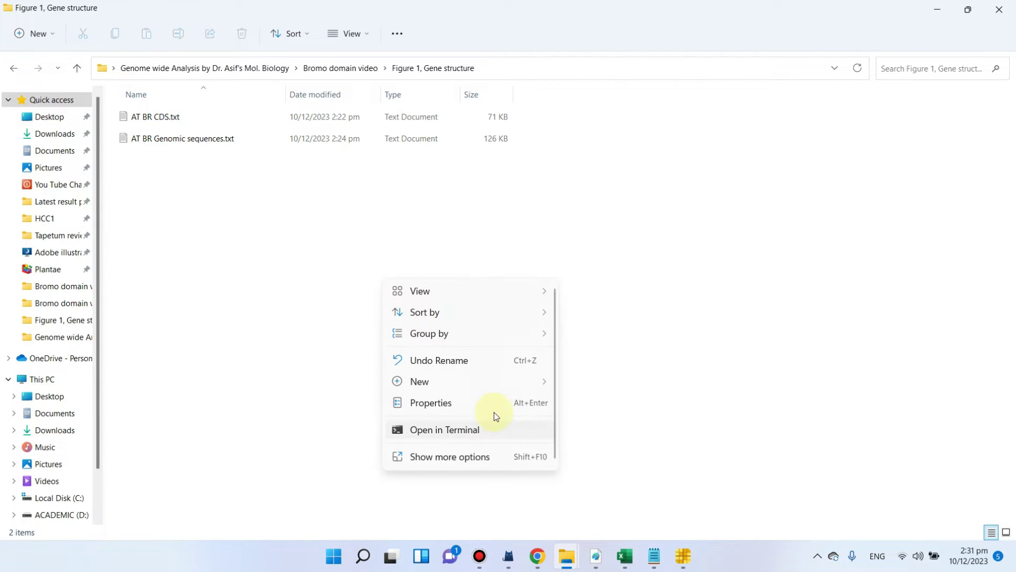
{"action": "mouse_move", "coordinate": [521, 386]}
{"action": "left_click", "coordinate": [605, 360]}
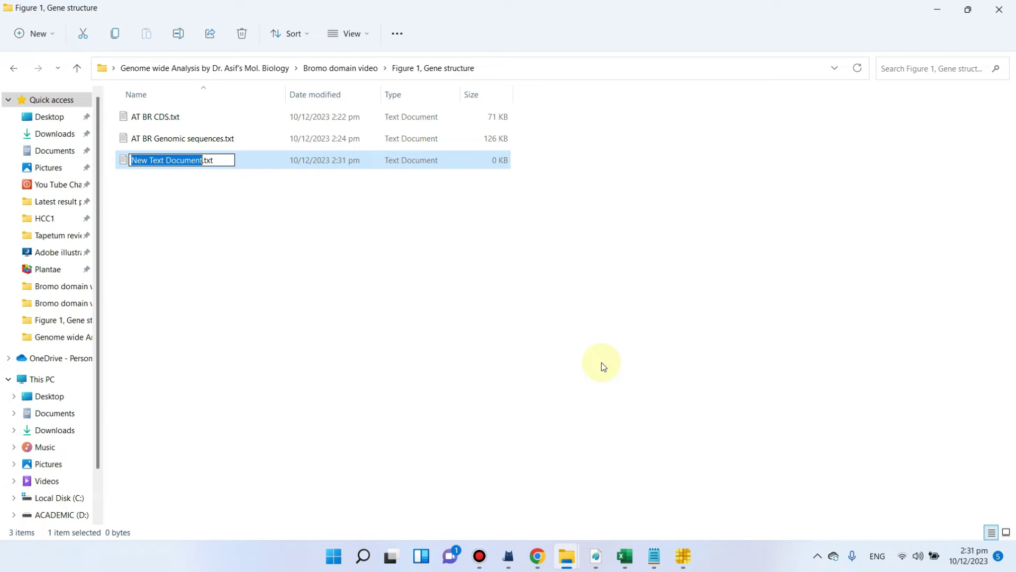
{"action": "type", "text": "OS"}
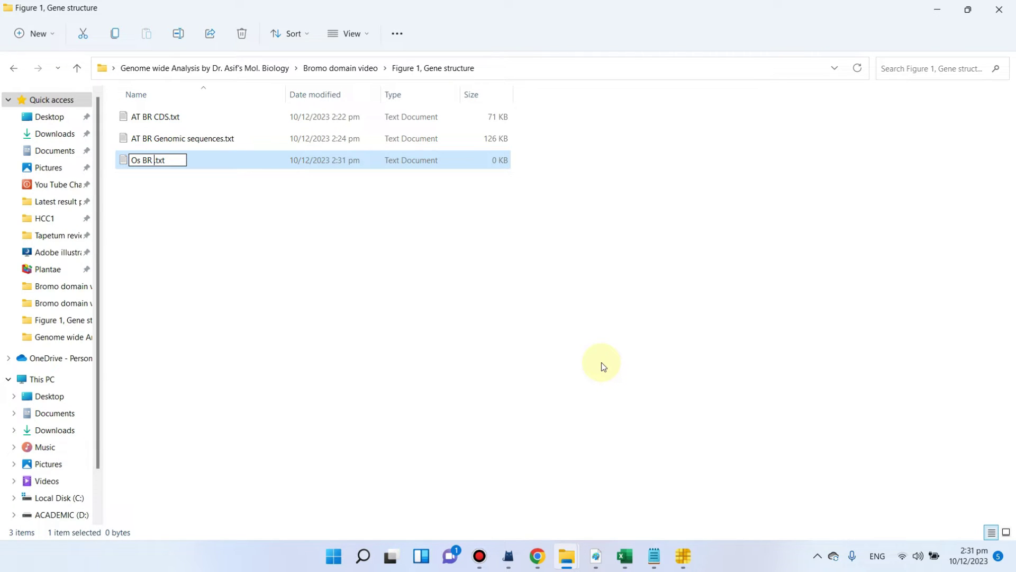
{"action": "type", "text": " BR Genome"}
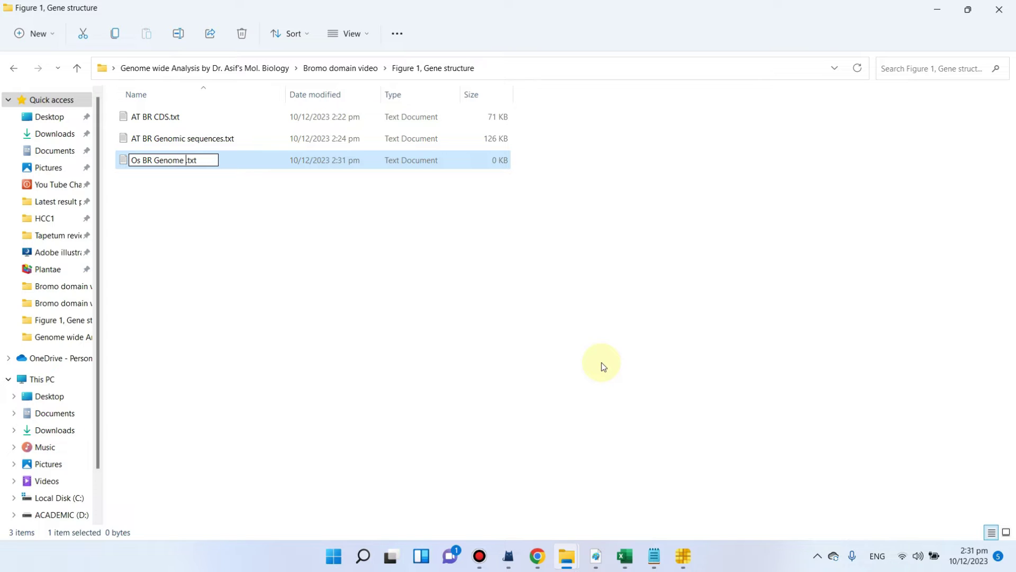
{"action": "key", "text": "BackSpace"}
{"action": "key", "text": "BackSpace"}
{"action": "type", "text": "ic sequenc"}
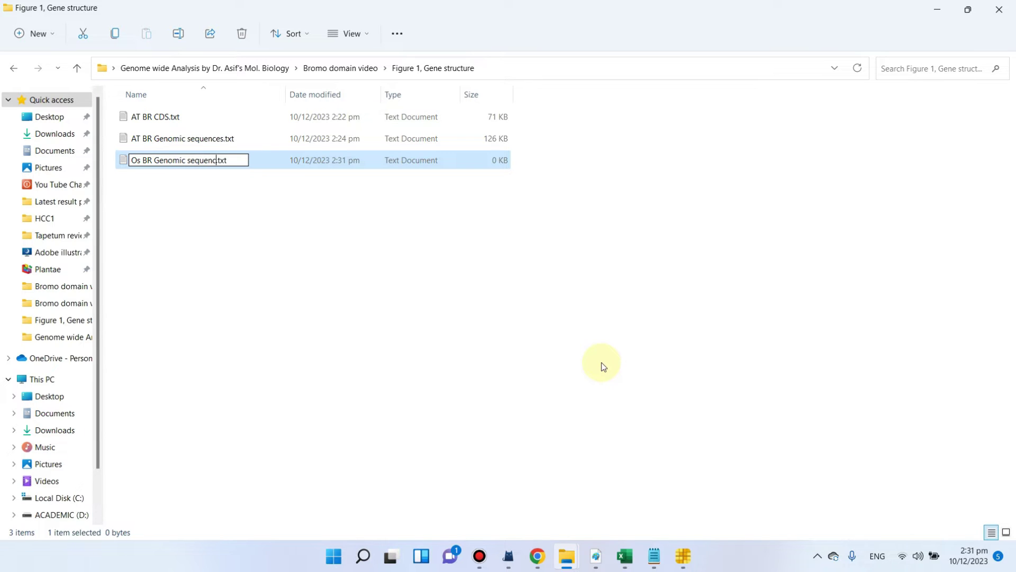
{"action": "key", "text": "Return"}
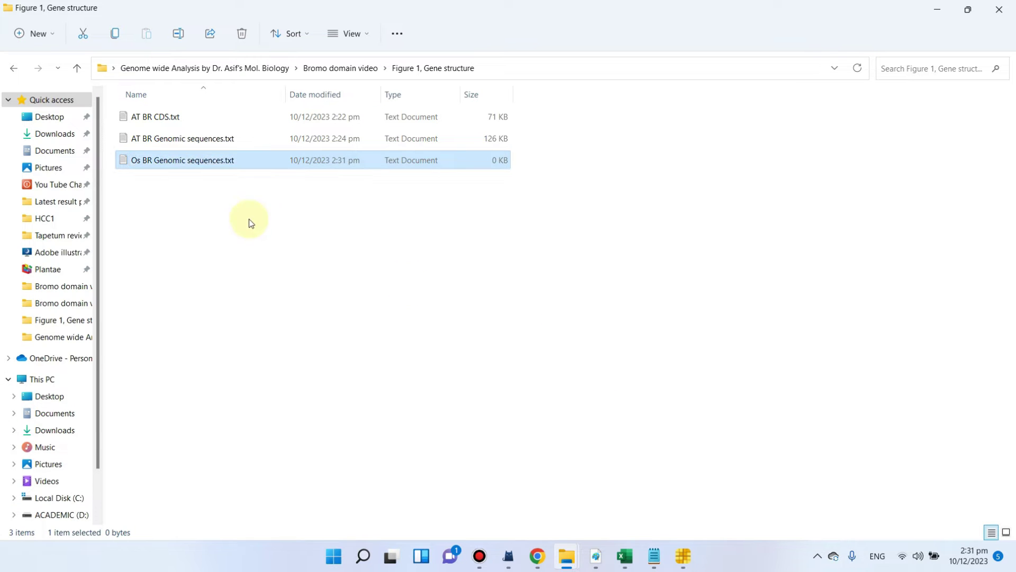
{"action": "left_click", "coordinate": [284, 243]}
Step: Open Os BR Genomic sequences.txt and paste in the copied genomic sequences
{"action": "double_click", "coordinate": [268, 161]}
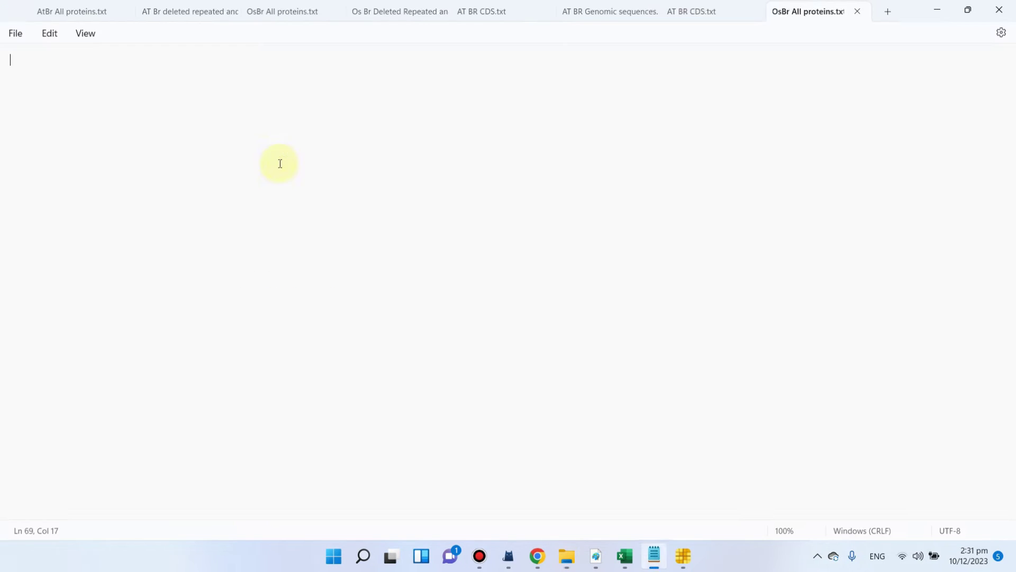
{"action": "key", "text": "ctrl+v"}
{"action": "scroll", "coordinate": [182, 254], "scroll_direction": "up", "scroll_amount": 3}
{"action": "scroll", "coordinate": [179, 260], "scroll_direction": "up", "scroll_amount": 15}
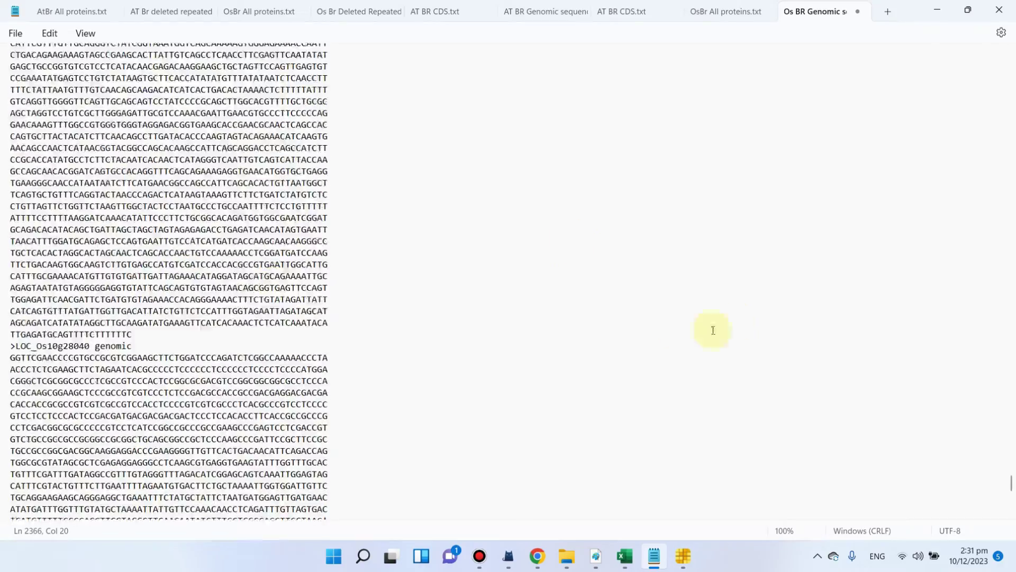
{"action": "scroll", "coordinate": [320, 296], "scroll_direction": "up", "scroll_amount": 15}
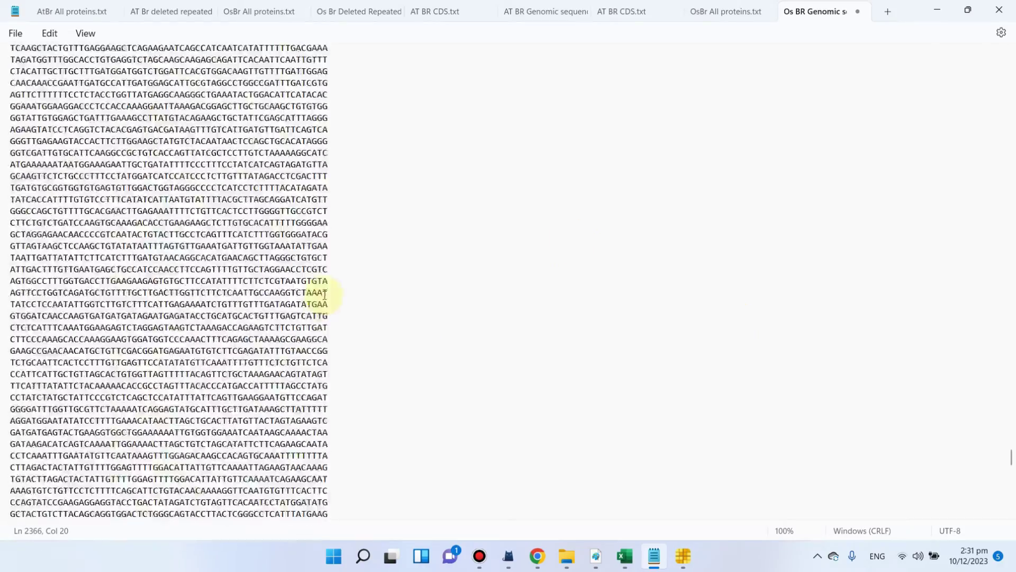
{"action": "left_click_drag", "start_coordinate": [1011, 446], "coordinate": [1010, 52]}
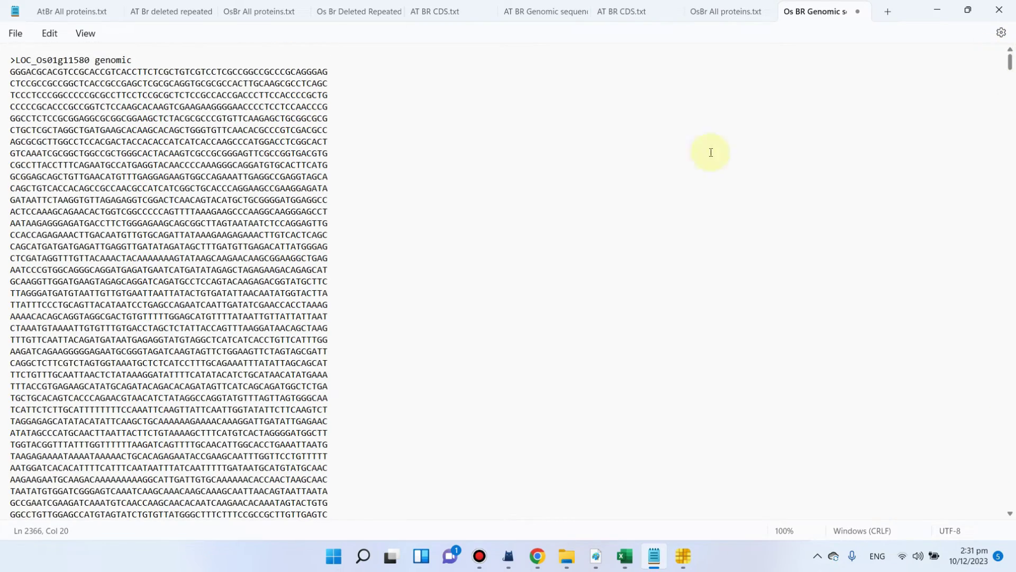
Step: Replace All to strip 'genomic' from every header line, then minimize Notepad
{"action": "left_click_drag", "start_coordinate": [140, 57], "coordinate": [106, 52]}
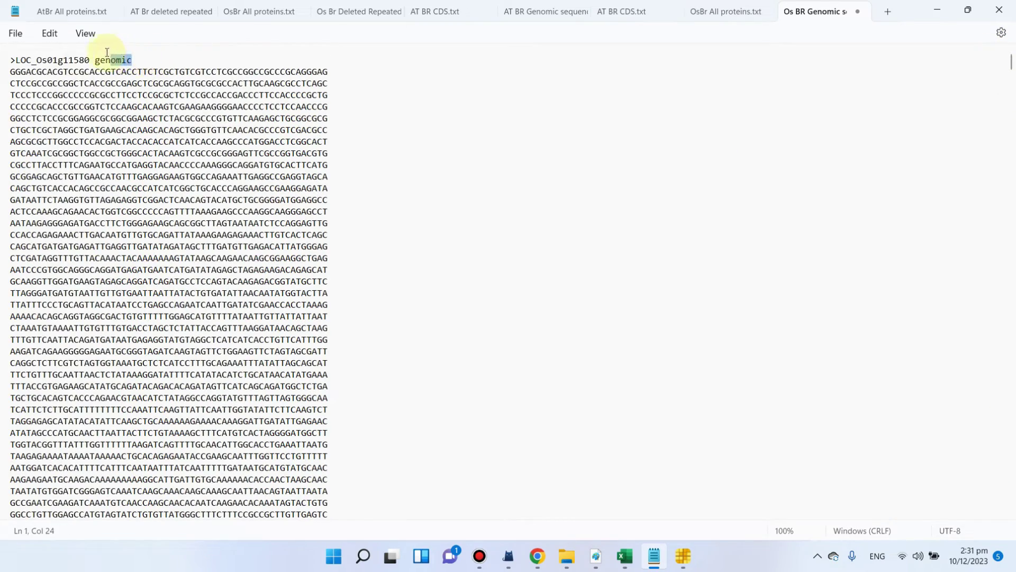
{"action": "key", "text": "ctrl+h"}
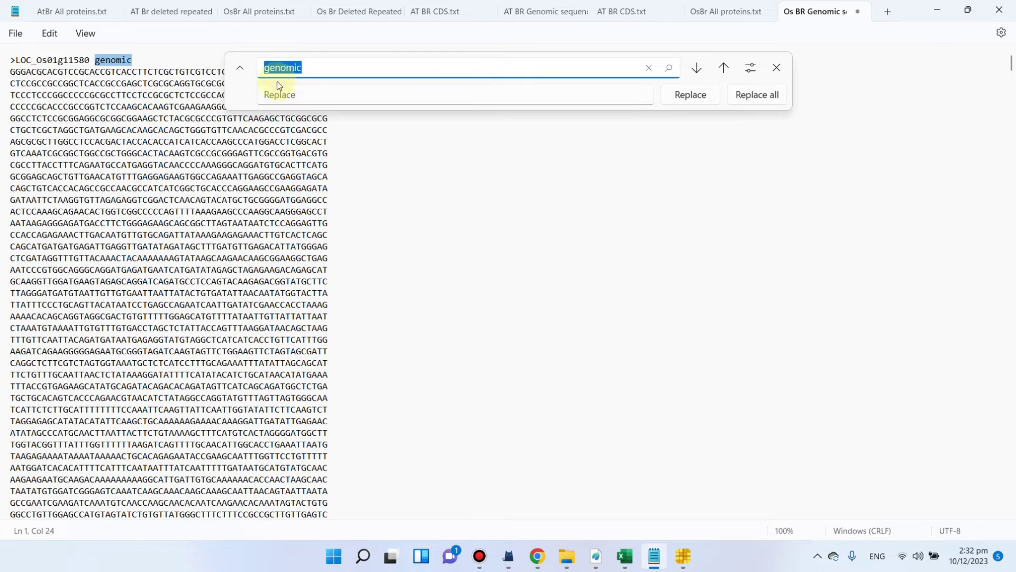
{"action": "left_click", "coordinate": [773, 94]}
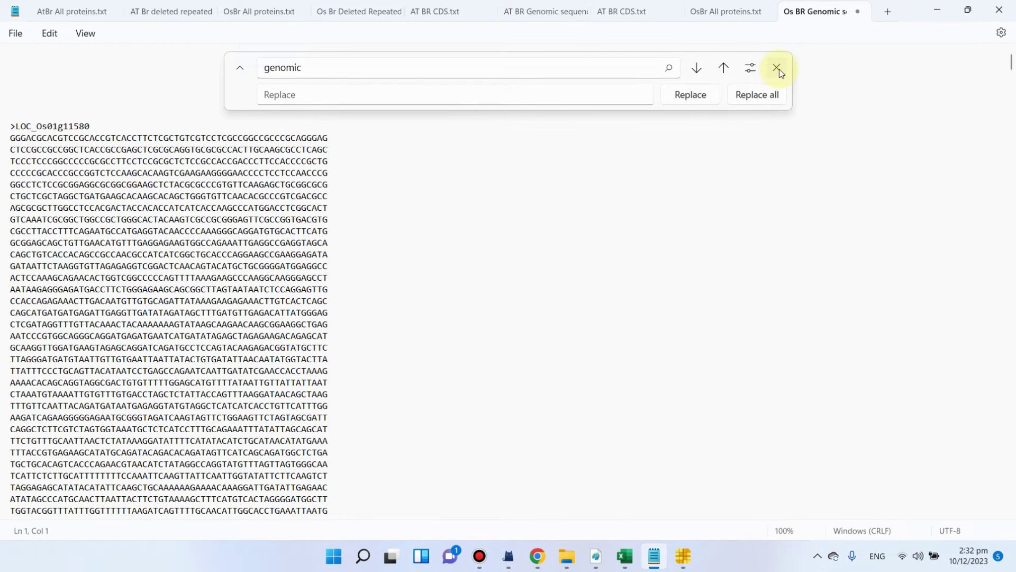
{"action": "left_click", "coordinate": [776, 68]}
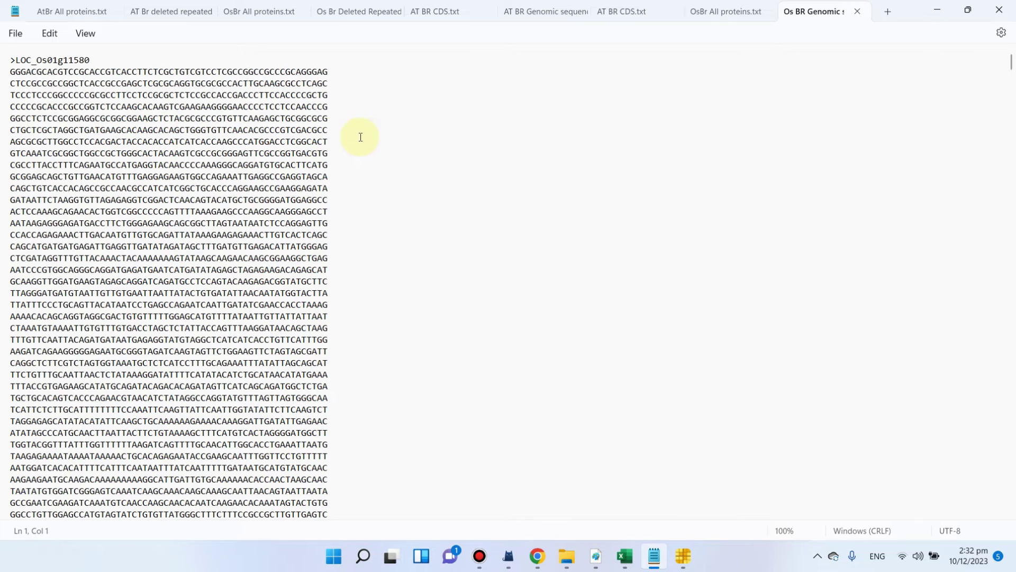
{"action": "left_click", "coordinate": [936, 8]}
Step: Make a new text document named Os BR CDS.txt and open it in Notepad
{"action": "right_click", "coordinate": [377, 287]}
{"action": "mouse_move", "coordinate": [486, 395]}
{"action": "left_click", "coordinate": [592, 368]}
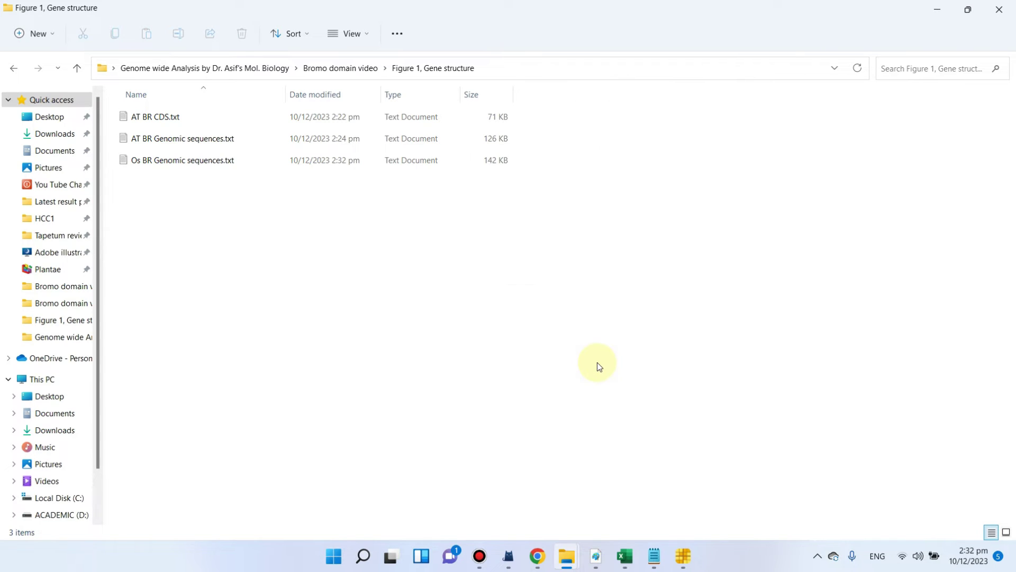
{"action": "type", "text": "Os BR CDS.txt"}
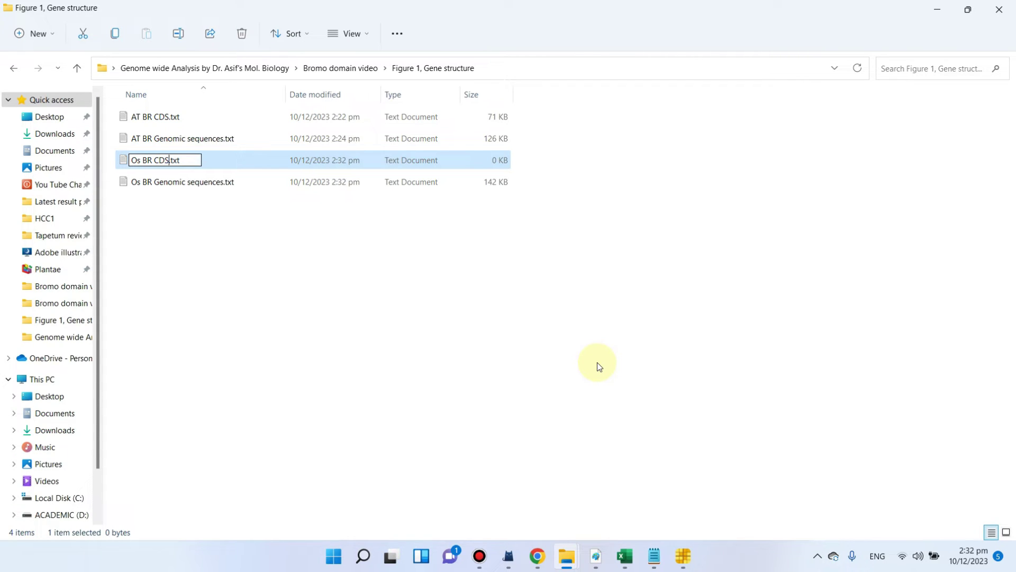
{"action": "left_click", "coordinate": [597, 362]}
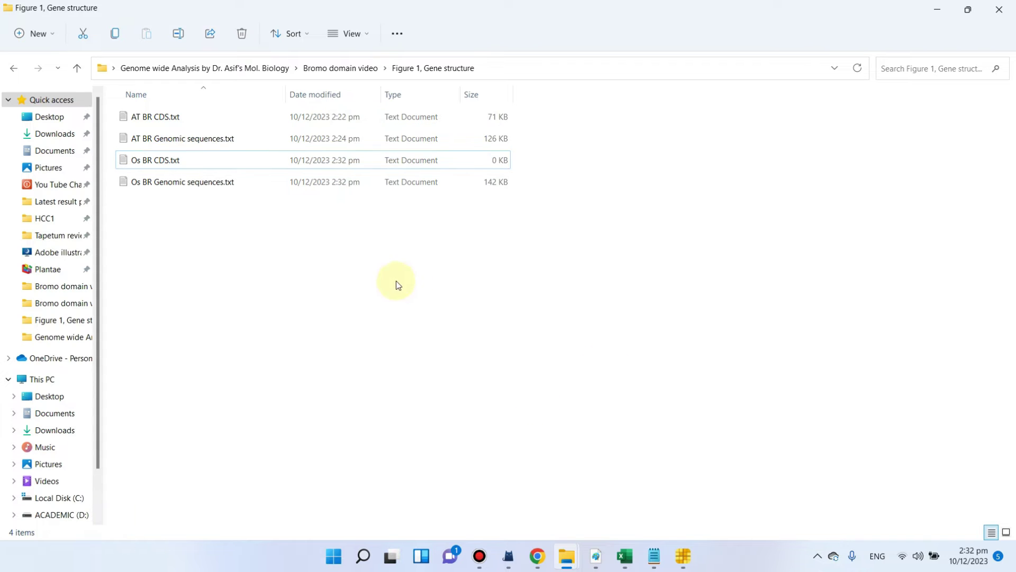
{"action": "double_click", "coordinate": [479, 160]}
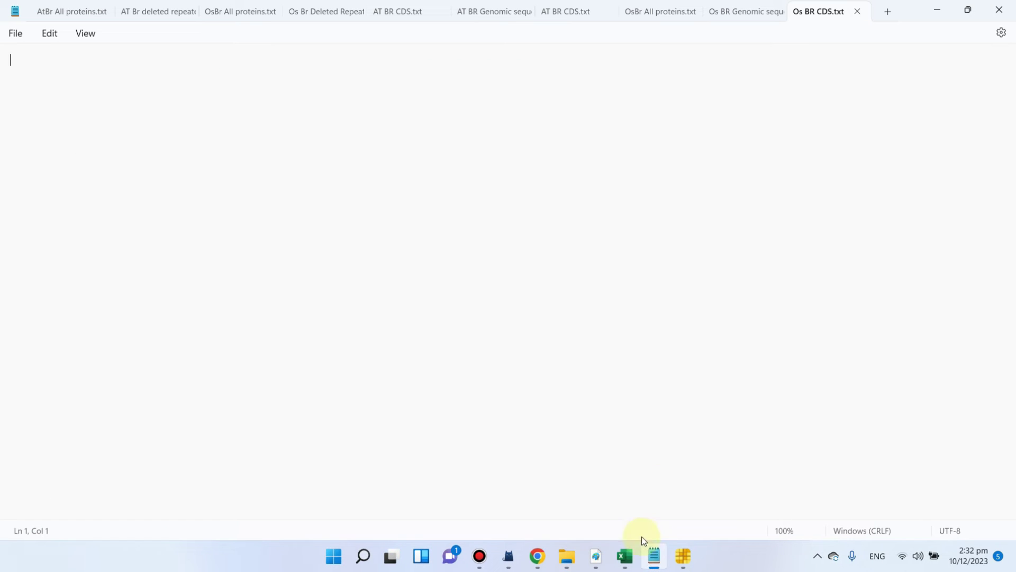
Step: Go back to the RGAP batch download form, browse its menus, then switch to Os BR CDS.txt
{"action": "left_click", "coordinate": [539, 556]}
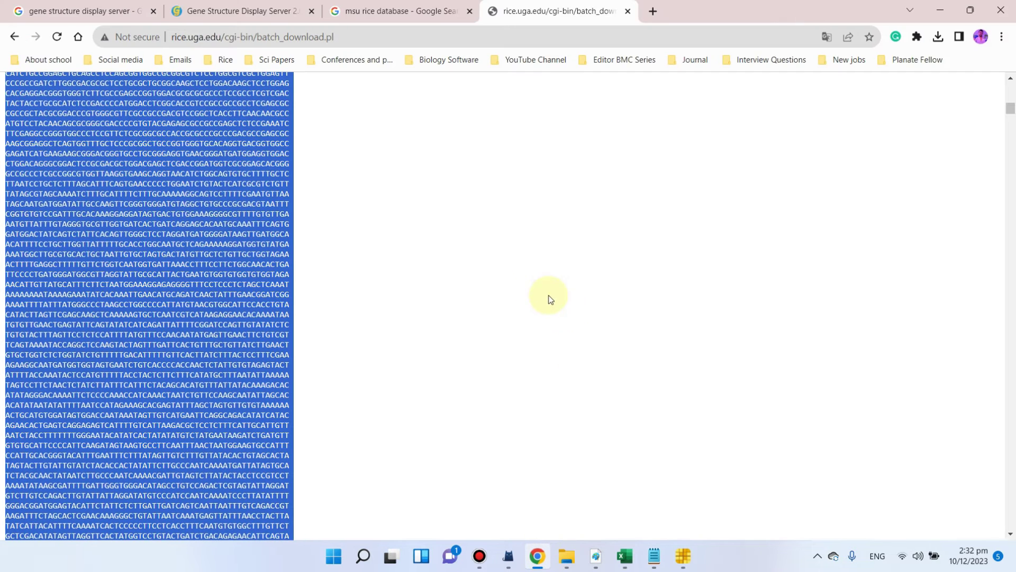
{"action": "left_click", "coordinate": [14, 37]}
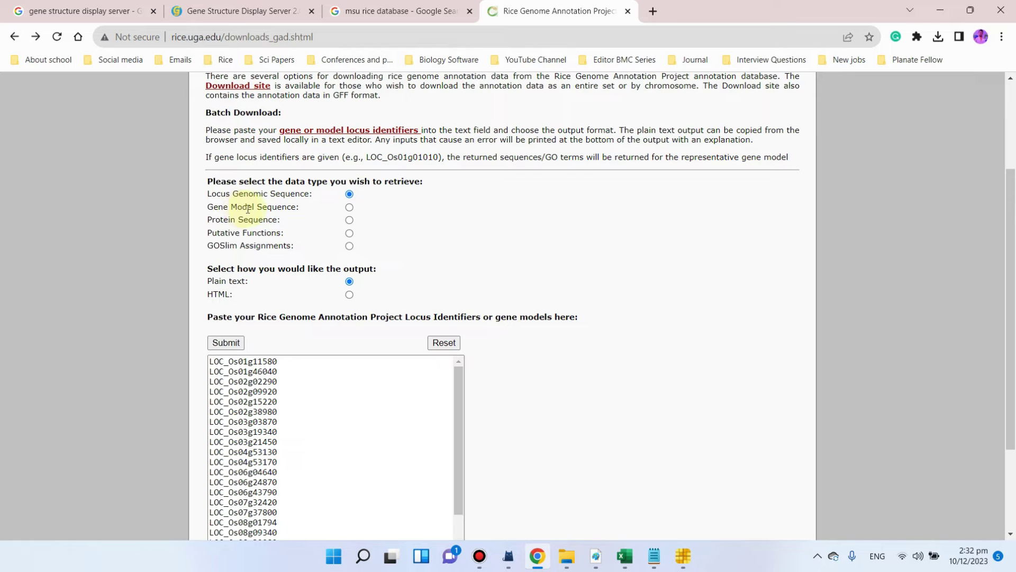
{"action": "scroll", "coordinate": [345, 315], "scroll_direction": "up", "scroll_amount": 1}
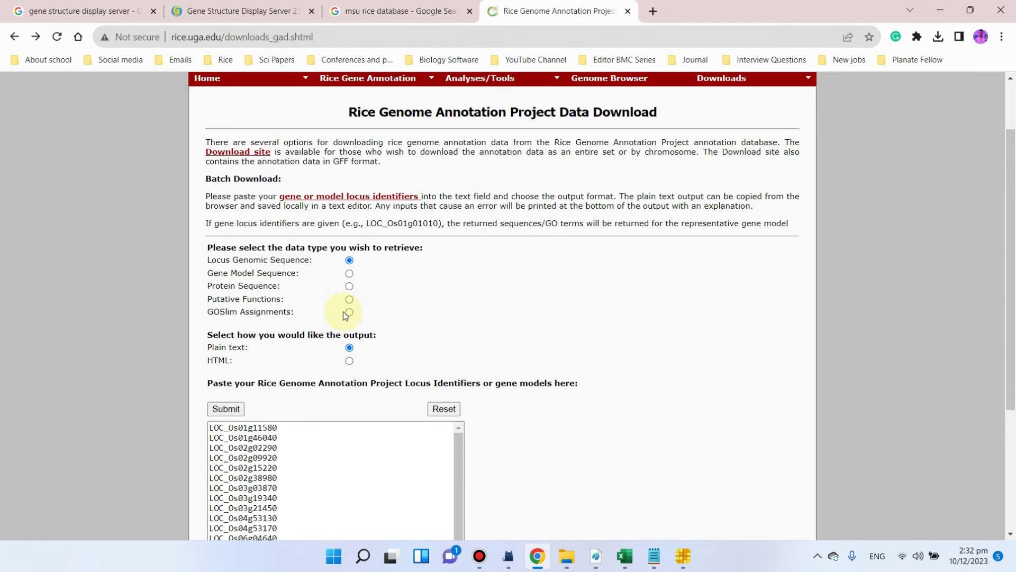
{"action": "scroll", "coordinate": [412, 311], "scroll_direction": "up", "scroll_amount": 1}
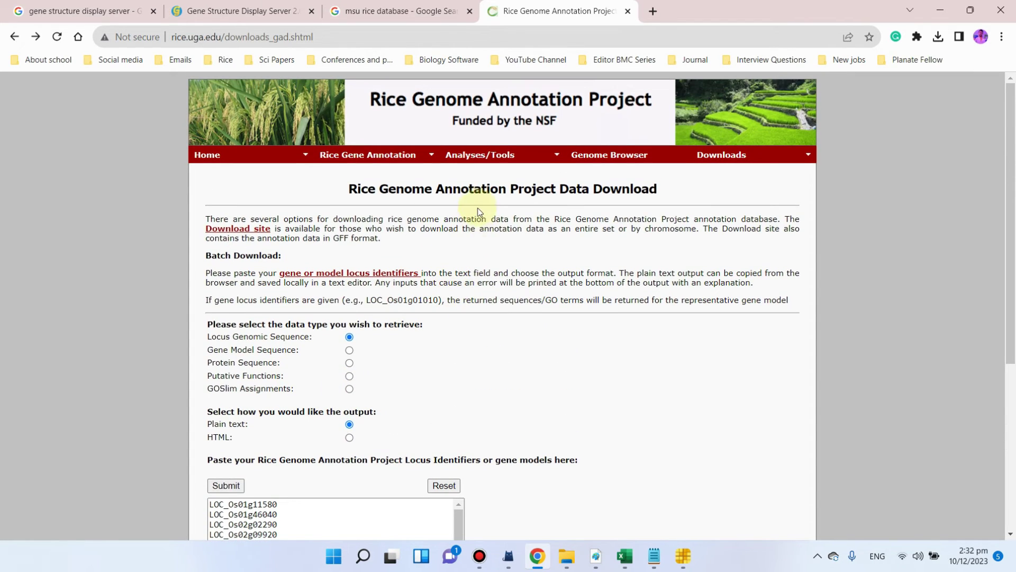
{"action": "mouse_move", "coordinate": [492, 157]}
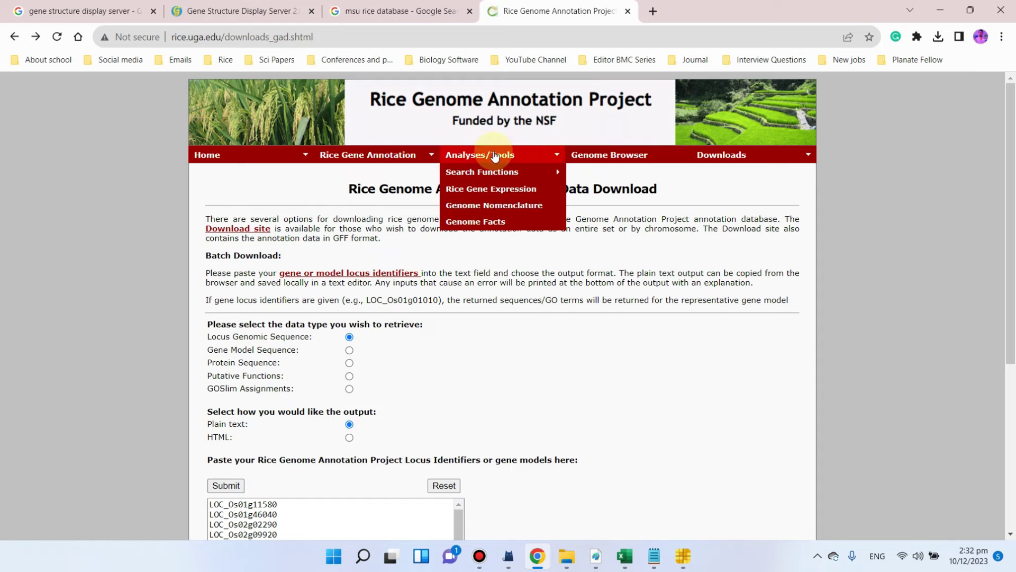
{"action": "mouse_move", "coordinate": [492, 175]}
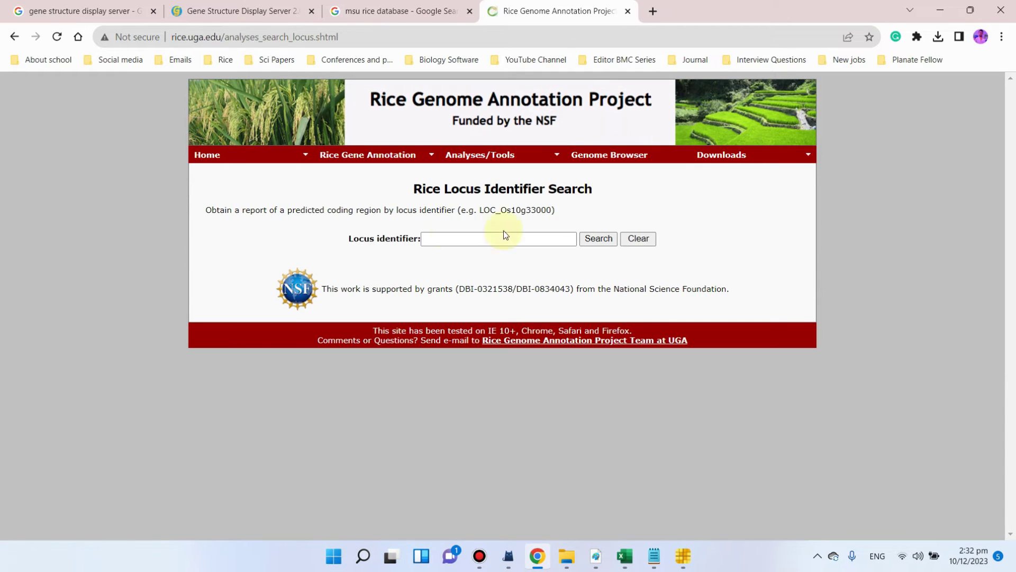
{"action": "left_click", "coordinate": [655, 557]}
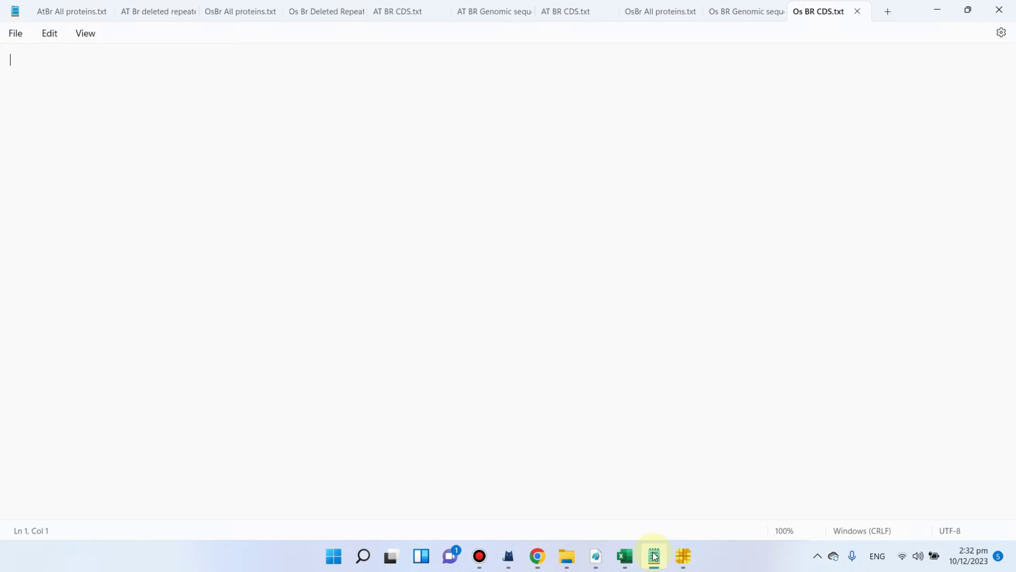
Step: Search the Rice Genome Annotation Project for locus LOC_Os01g11580, copied from workbook cell A1
{"action": "left_click", "coordinate": [625, 556]}
{"action": "left_click", "coordinate": [72, 152]}
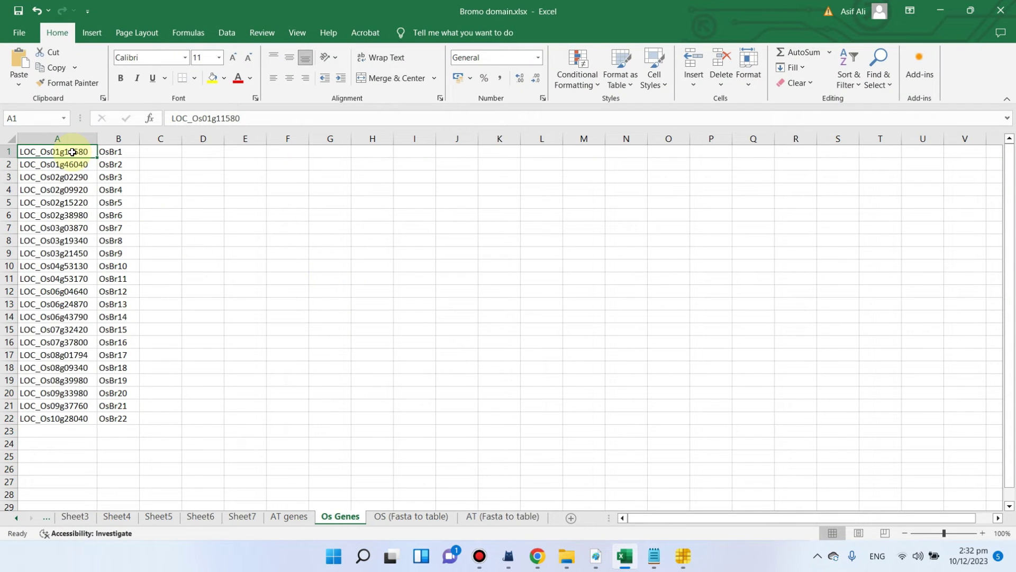
{"action": "key", "text": "ctrl+c"}
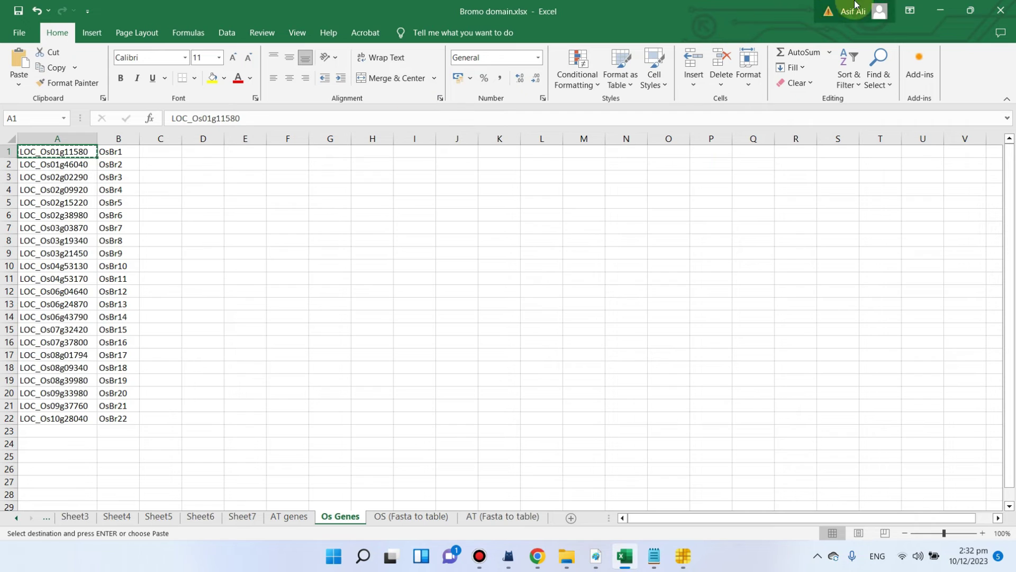
{"action": "left_click", "coordinate": [940, 10]}
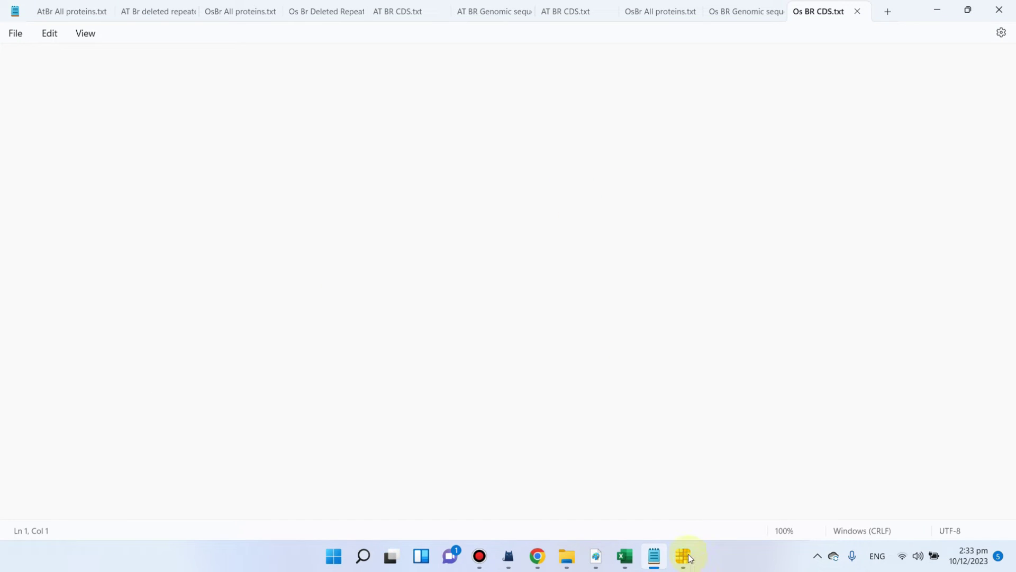
{"action": "left_click", "coordinate": [537, 556]}
{"action": "left_click", "coordinate": [487, 241]}
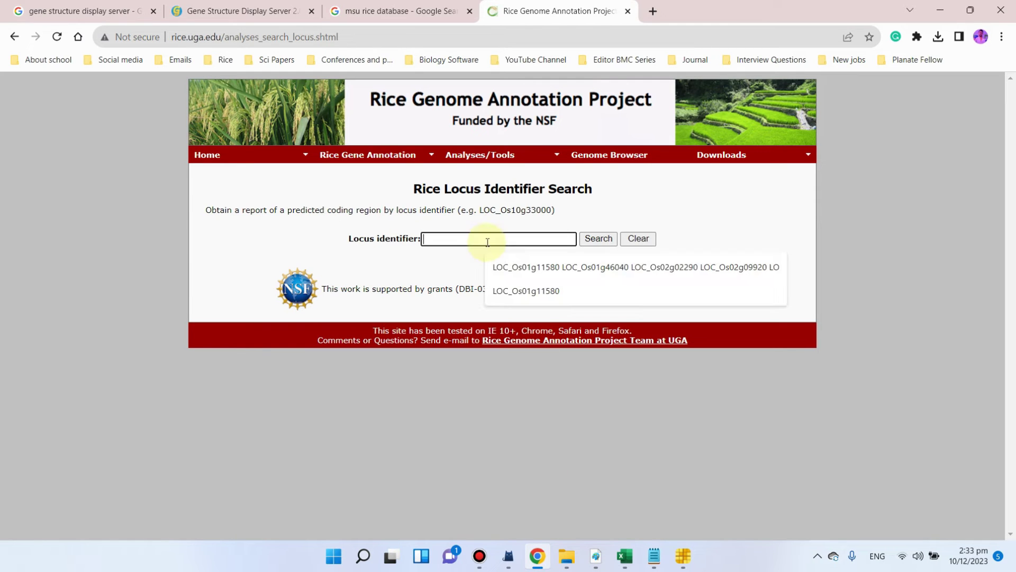
{"action": "key", "text": "ctrl+v"}
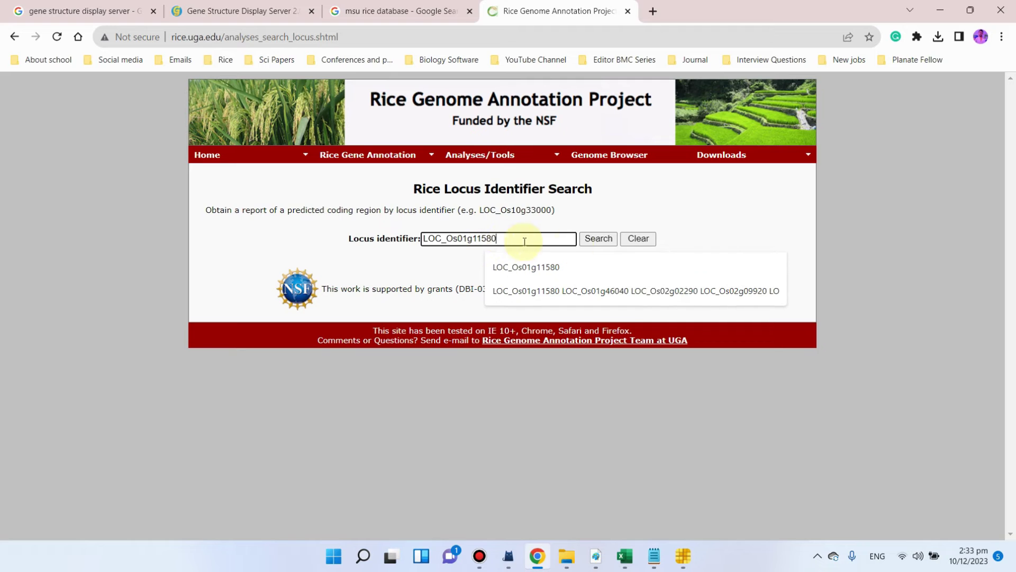
{"action": "left_click", "coordinate": [611, 241]}
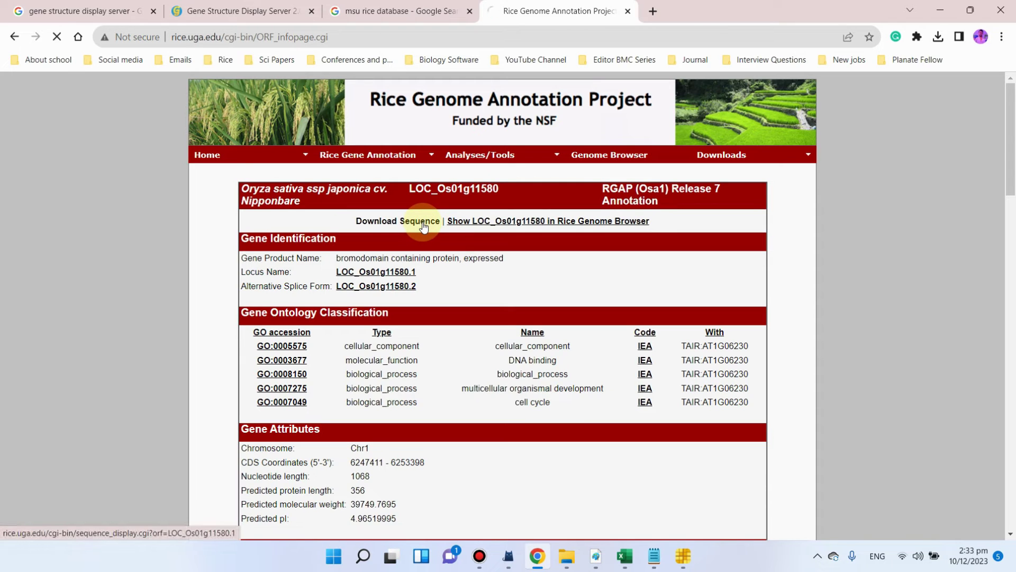
Step: Copy the LOC_Os01g11580.1 CDS sequence and paste it into Os BR CDS.txt
{"action": "scroll", "coordinate": [344, 230], "scroll_direction": "down", "scroll_amount": 1}
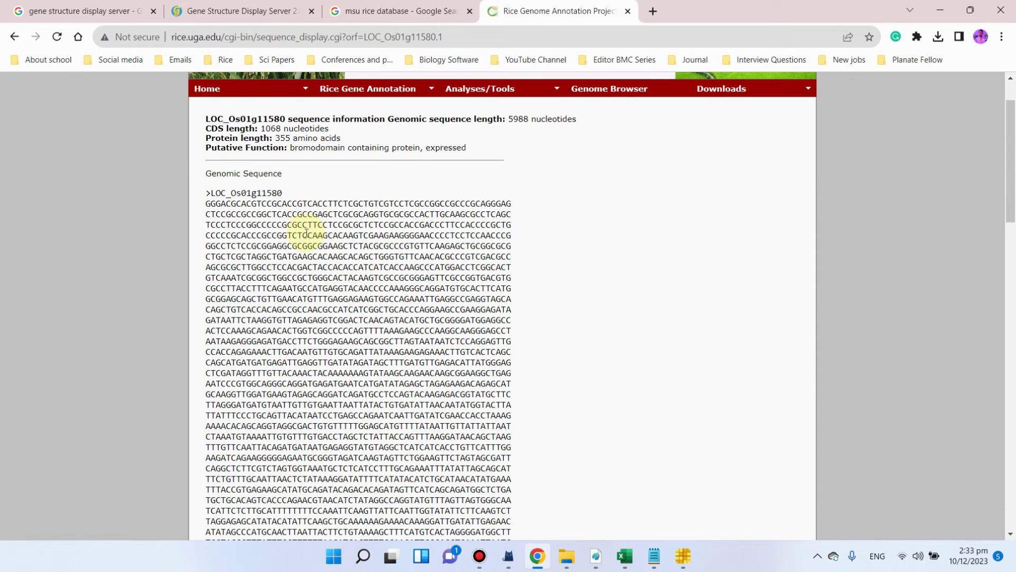
{"action": "scroll", "coordinate": [366, 221], "scroll_direction": "down", "scroll_amount": 17}
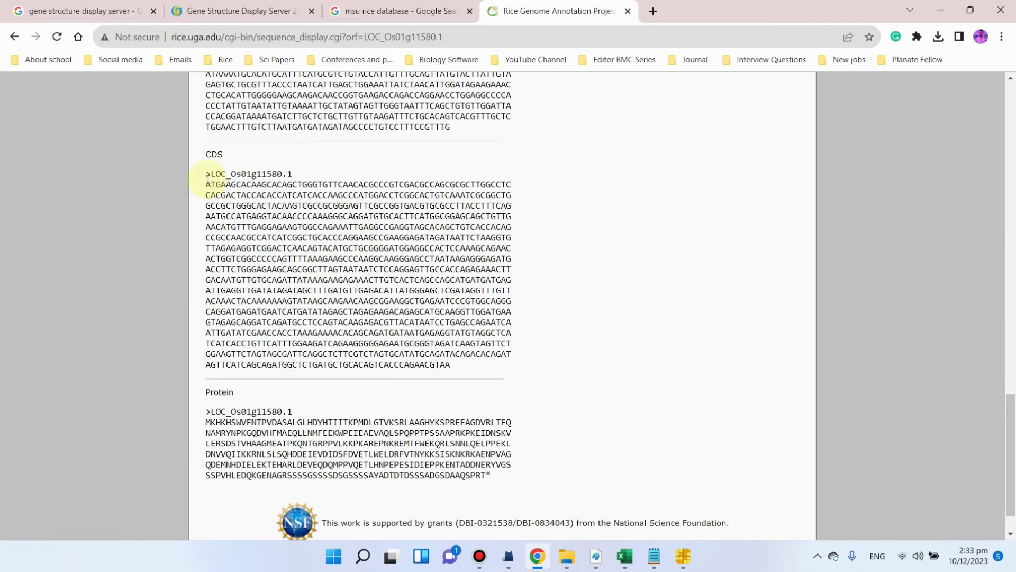
{"action": "left_click_drag", "start_coordinate": [208, 178], "coordinate": [511, 376]}
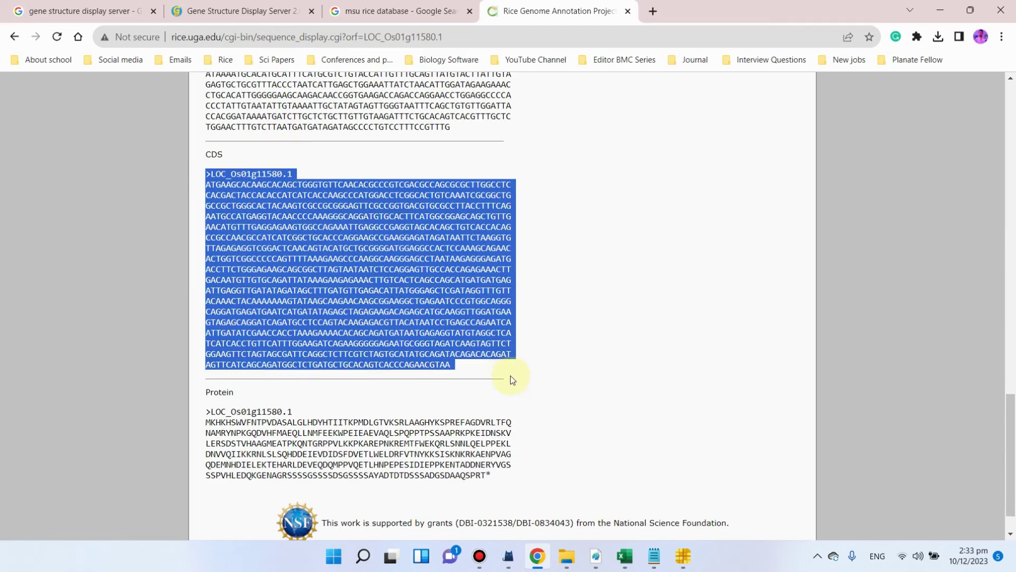
{"action": "right_click", "coordinate": [389, 270]}
{"action": "left_click", "coordinate": [423, 285]}
{"action": "left_click", "coordinate": [655, 557]}
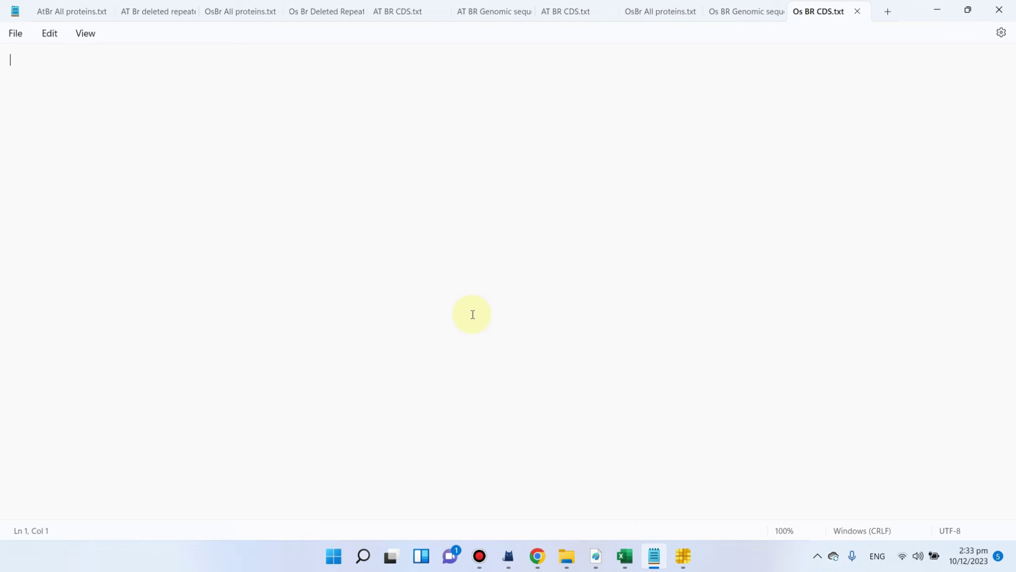
{"action": "key", "text": "ctrl+v"}
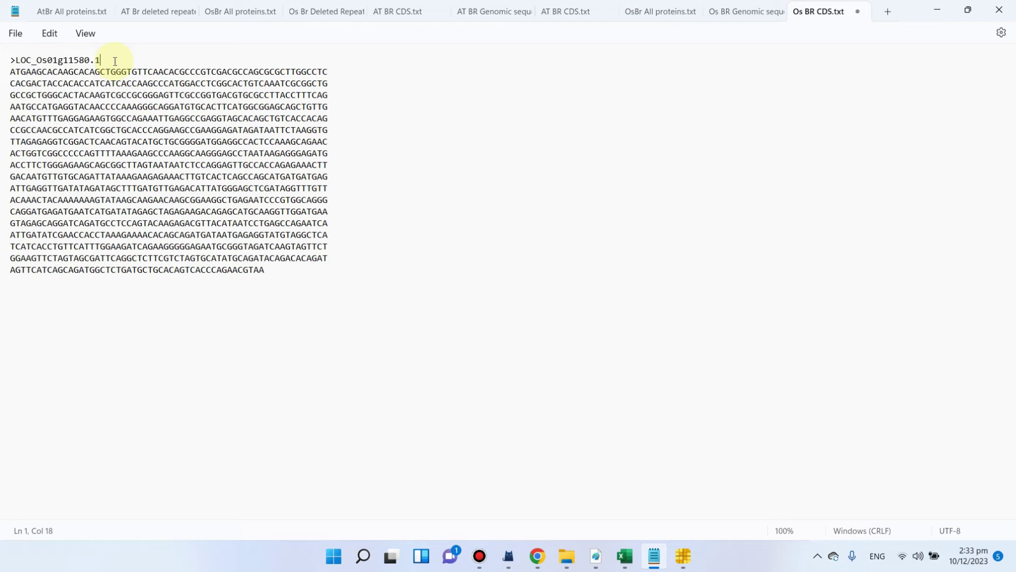
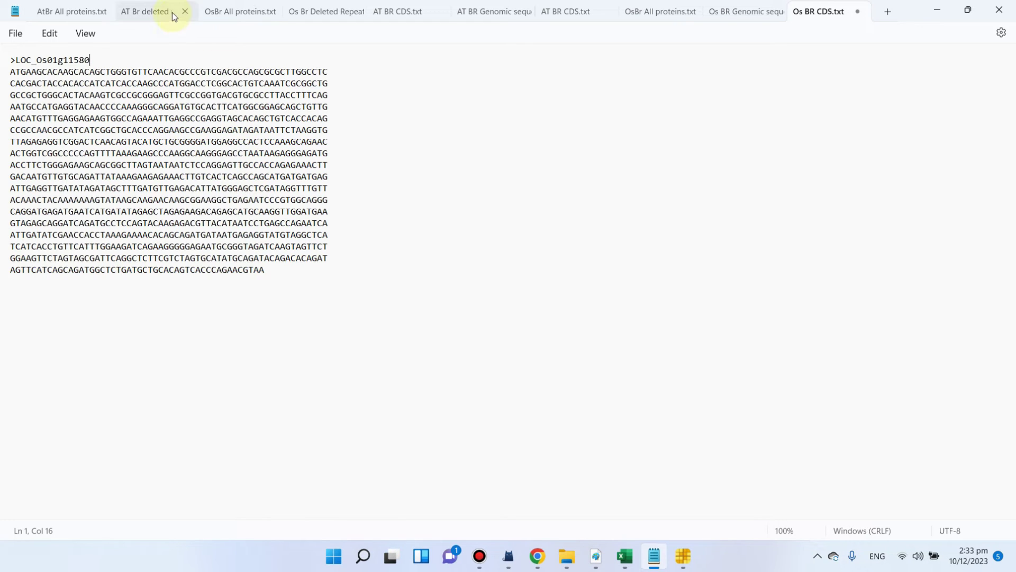
Step: Copy the full LOC_Os01g11580 CDS FASTA entry from Os BR CDS.txt in Notepad
{"action": "left_click", "coordinate": [292, 279]}
{"action": "left_click_drag", "start_coordinate": [267, 271], "coordinate": [10, 58]}
{"action": "right_click", "coordinate": [80, 75]}
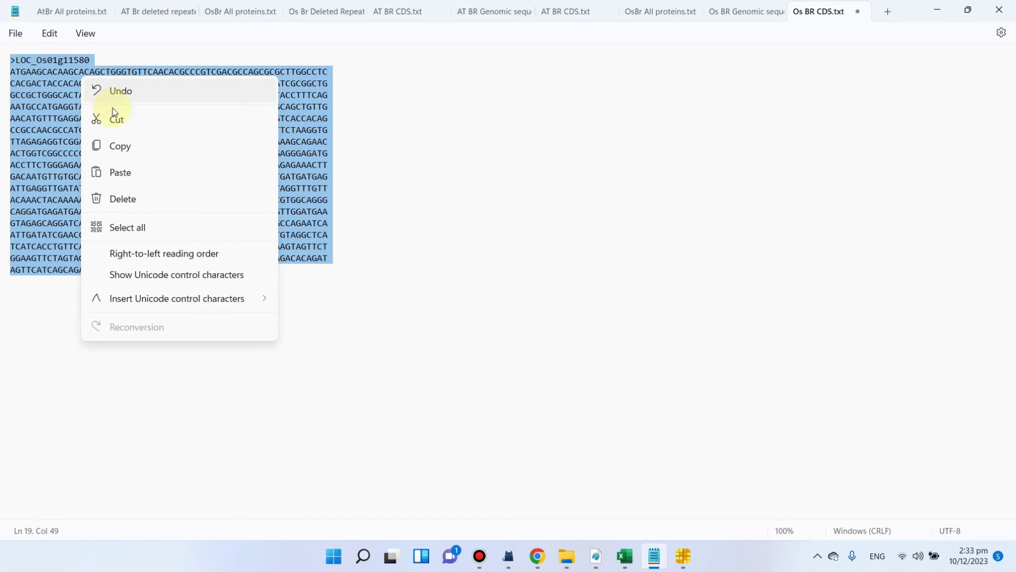
{"action": "left_click", "coordinate": [119, 146]}
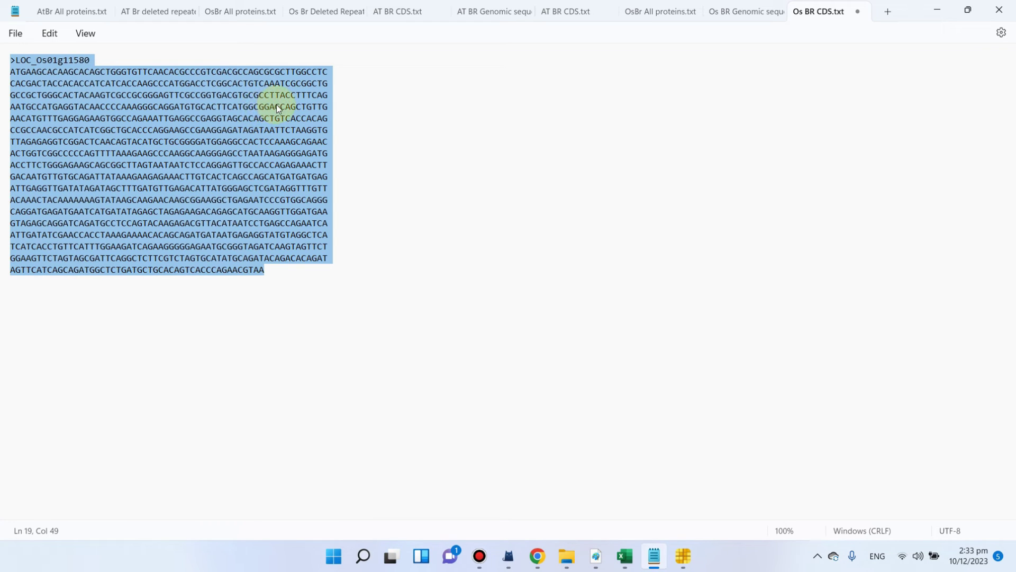
{"action": "mouse_move", "coordinate": [625, 556]}
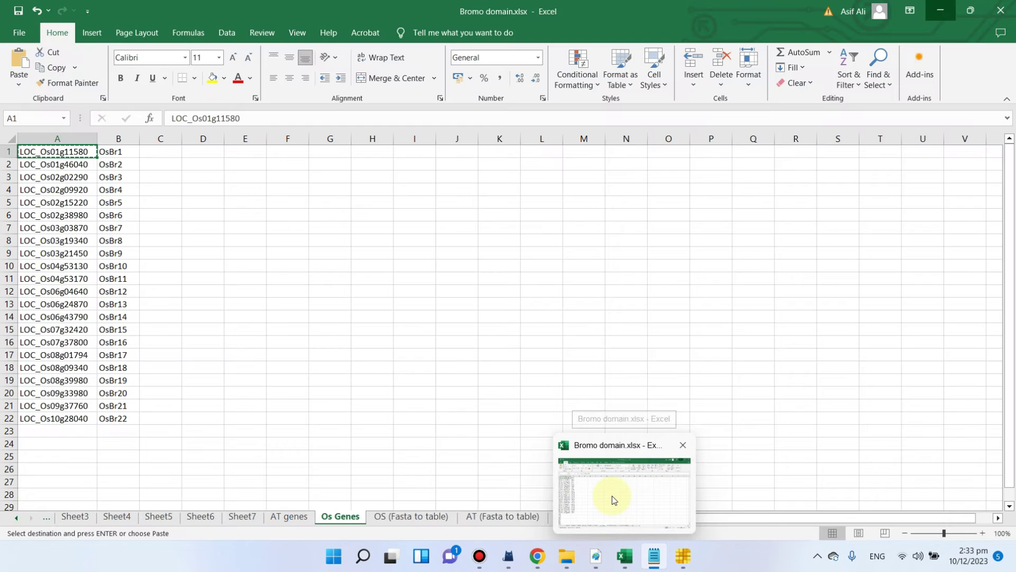
{"action": "left_click", "coordinate": [613, 498]}
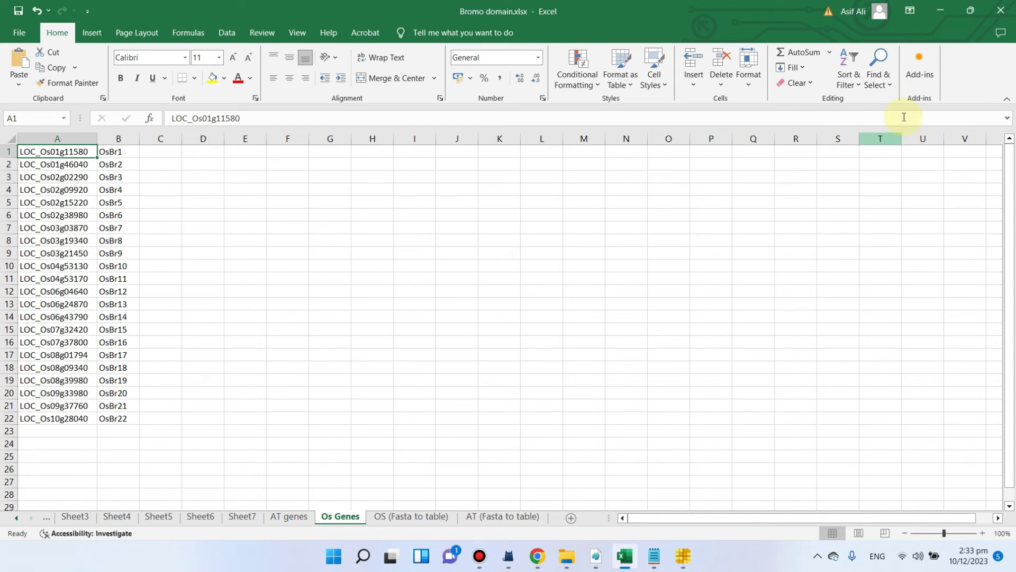
{"action": "left_click", "coordinate": [945, 9]}
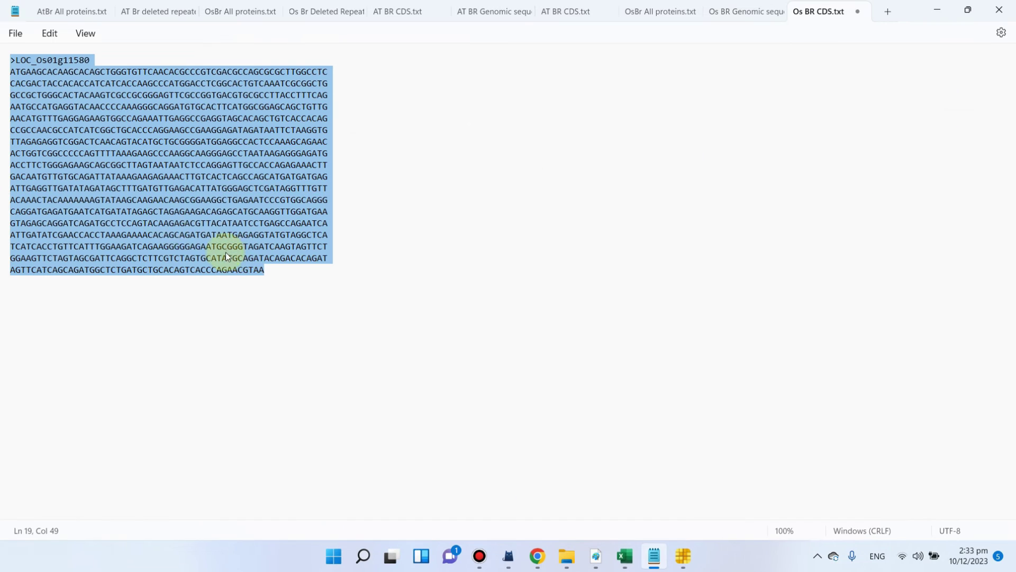
{"action": "right_click", "coordinate": [155, 159]}
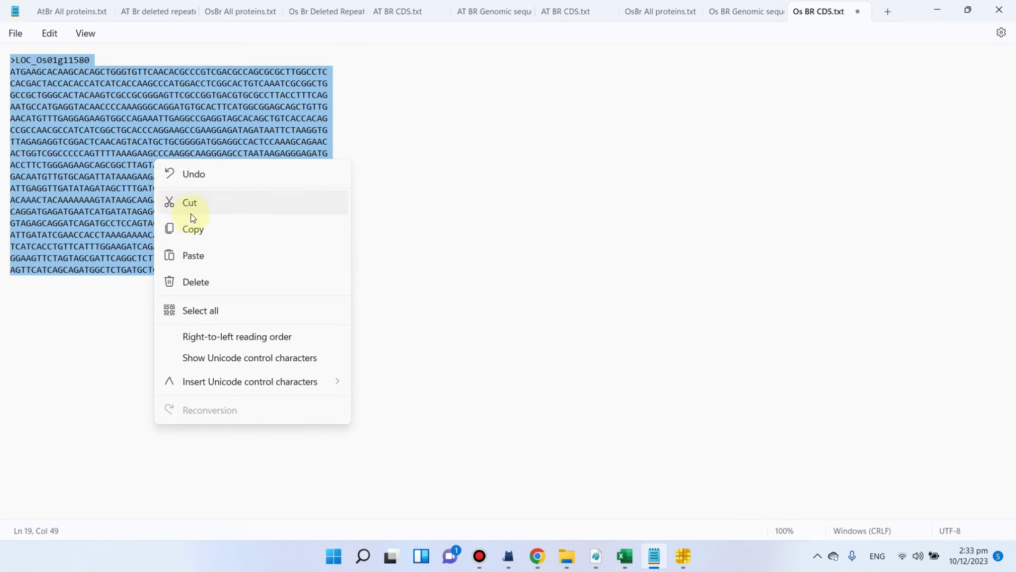
{"action": "left_click", "coordinate": [196, 226]}
Step: Paste the copied CDS sequence into the GSDS CDS sequence box
{"action": "left_click", "coordinate": [934, 6]}
{"action": "left_click", "coordinate": [424, 10]}
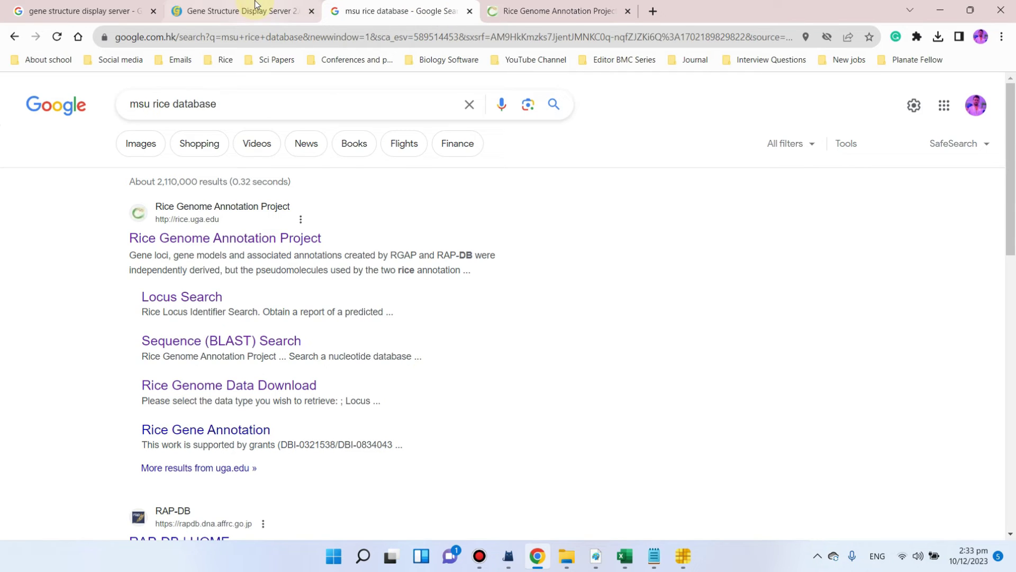
{"action": "left_click", "coordinate": [254, 5]}
{"action": "left_click", "coordinate": [455, 253]}
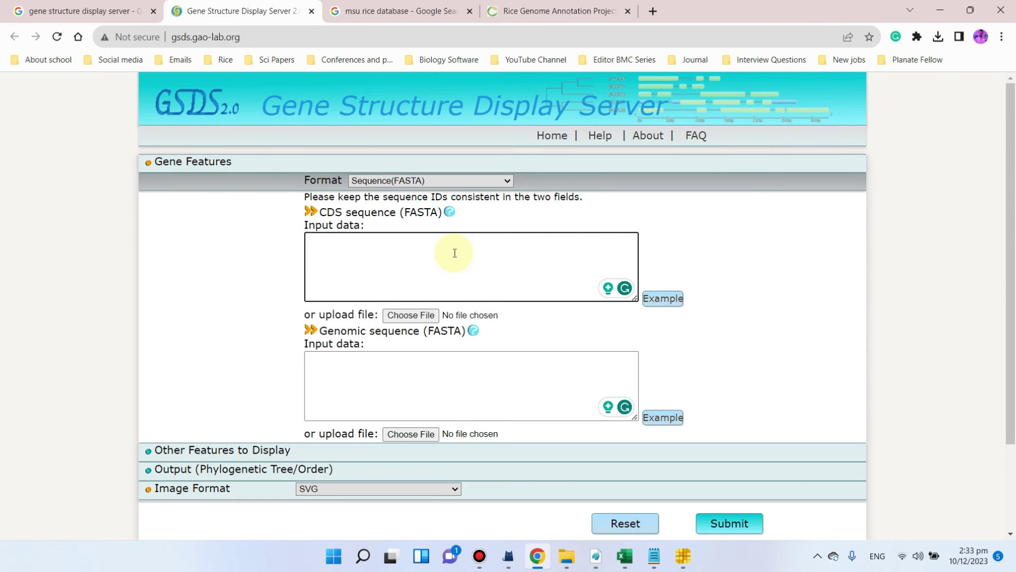
{"action": "key", "text": "ctrl+v"}
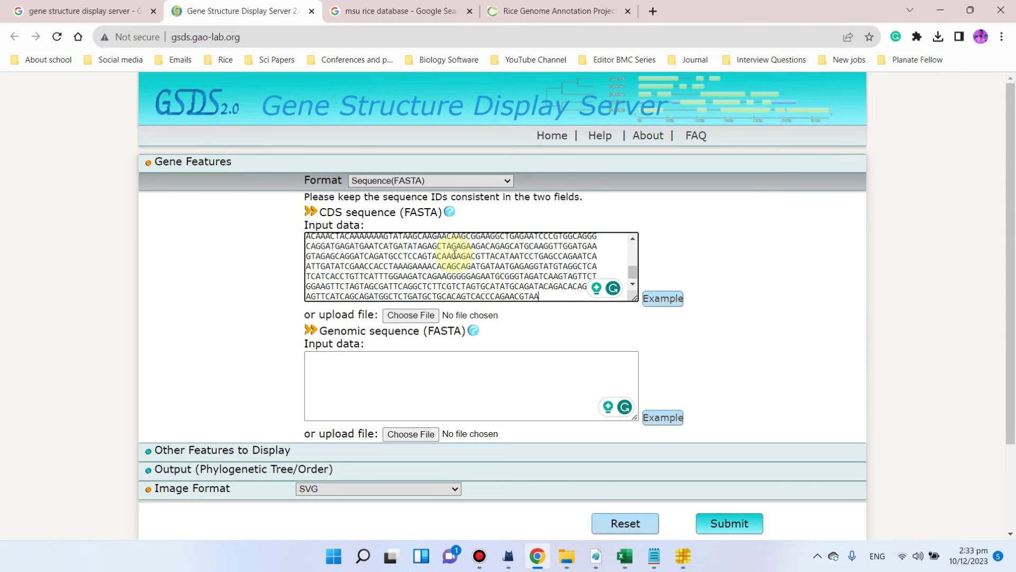
{"action": "left_click", "coordinate": [682, 564]}
{"action": "left_click", "coordinate": [655, 556]}
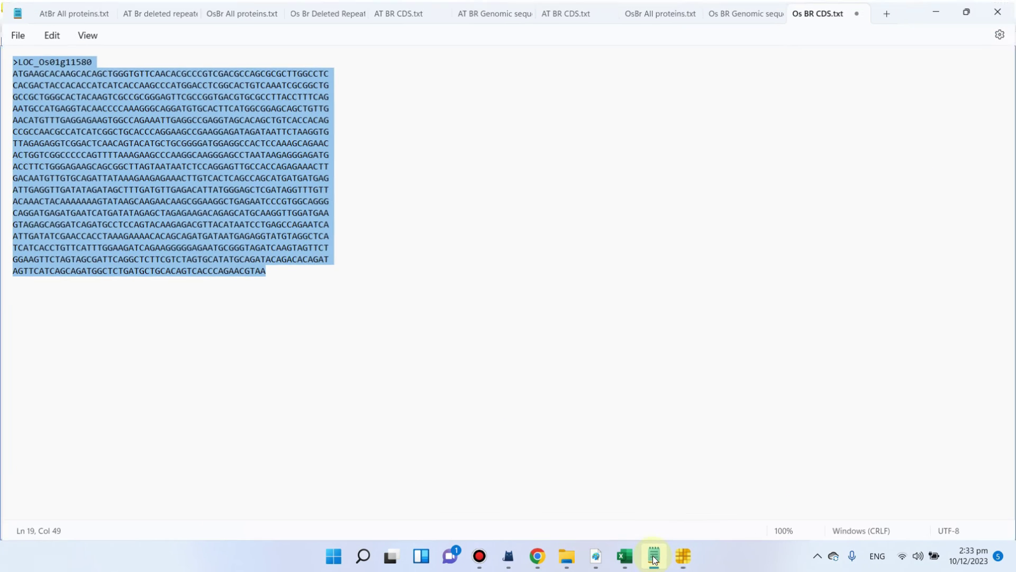
Step: Copy the LOC_Os01g11580 genomic sequence from Os BR Genomic, stopping before >LOC_Os01g46040
{"action": "left_click", "coordinate": [732, 10]}
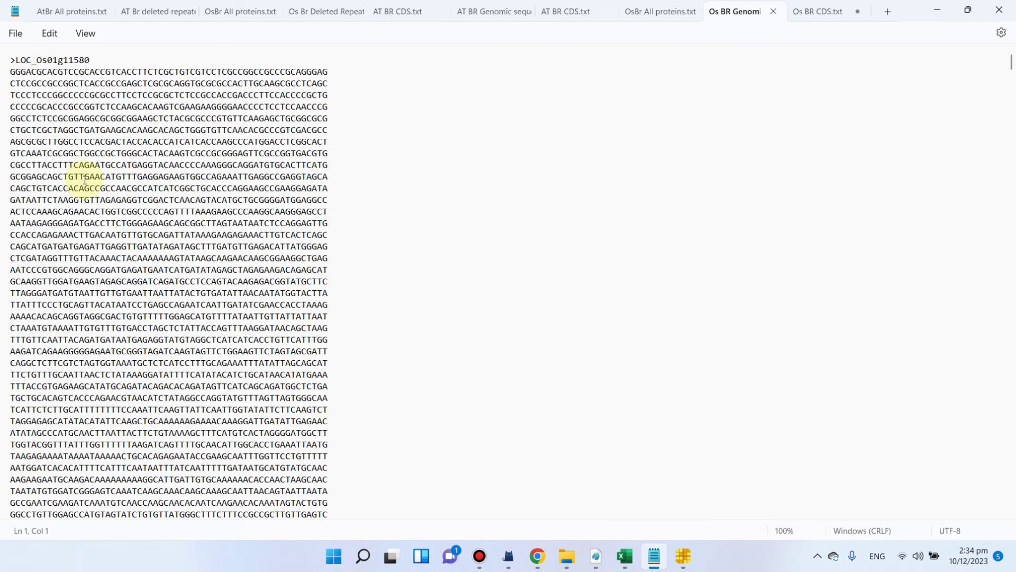
{"action": "left_click_drag", "start_coordinate": [11, 61], "coordinate": [274, 323]}
{"action": "scroll", "coordinate": [125, 200], "scroll_direction": "down", "scroll_amount": 10}
{"action": "scroll", "coordinate": [159, 288], "scroll_direction": "down", "scroll_amount": 11}
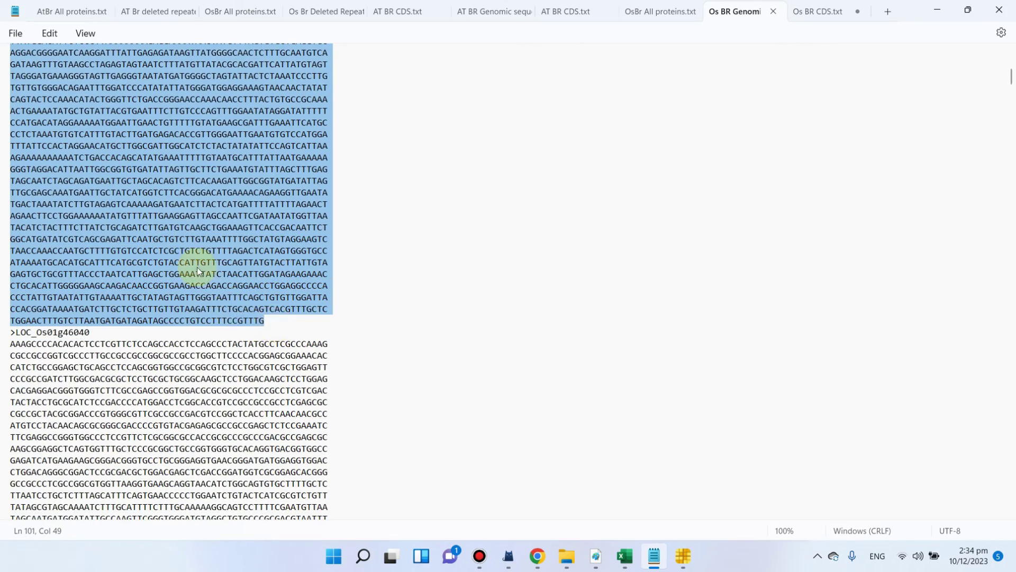
{"action": "right_click", "coordinate": [196, 258]}
{"action": "left_click", "coordinate": [246, 327]}
{"action": "left_click", "coordinate": [937, 10]}
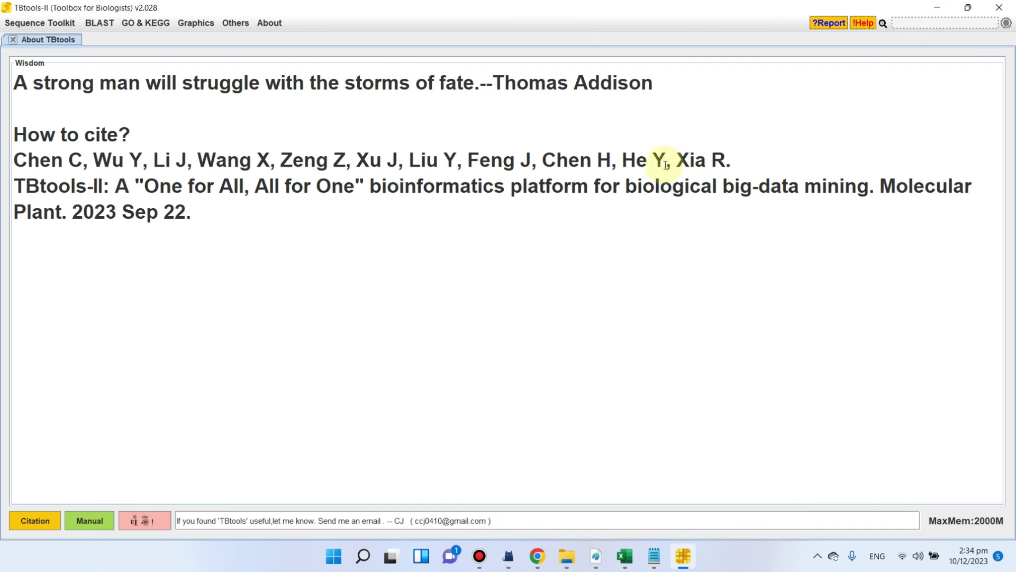
{"action": "left_click", "coordinate": [928, 5]}
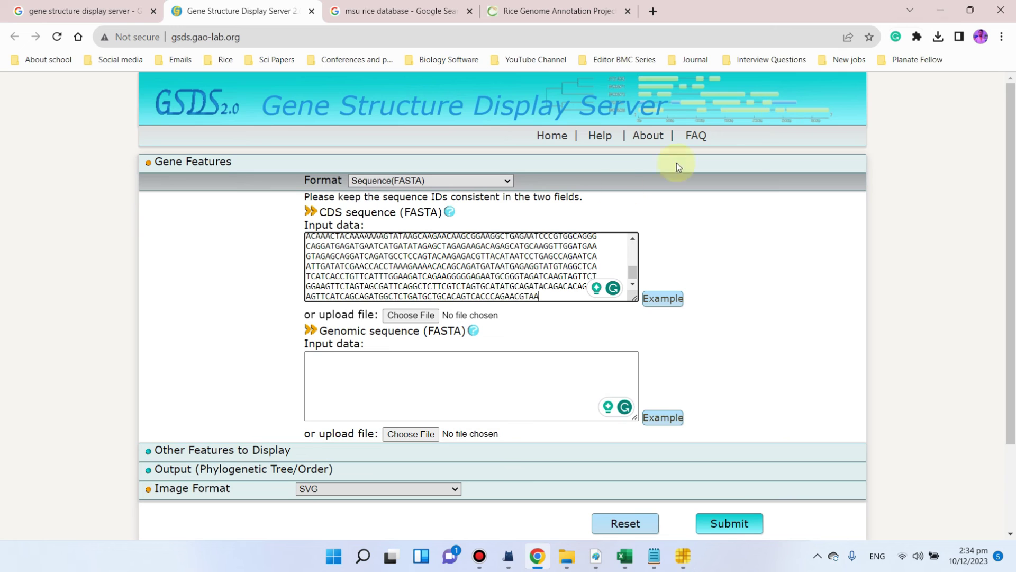
Step: Paste the LOC_Os01g11580 genomic sequence into the Genomic sequence box and submit both sequences
{"action": "left_click", "coordinate": [388, 371]}
{"action": "key", "text": "ctrl+v"}
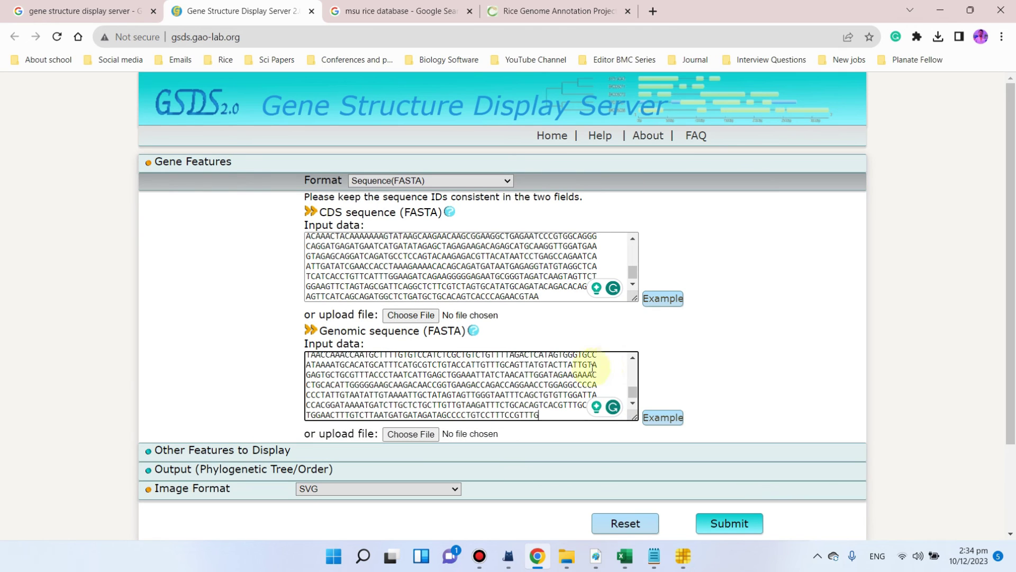
{"action": "left_click_drag", "start_coordinate": [634, 389], "coordinate": [629, 352]}
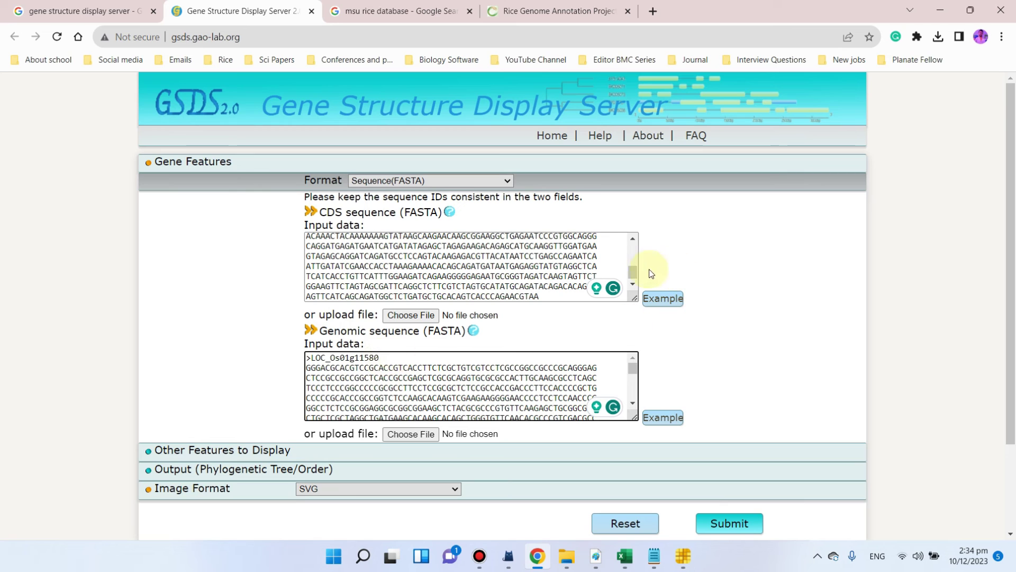
{"action": "left_click_drag", "start_coordinate": [633, 272], "coordinate": [642, 216]}
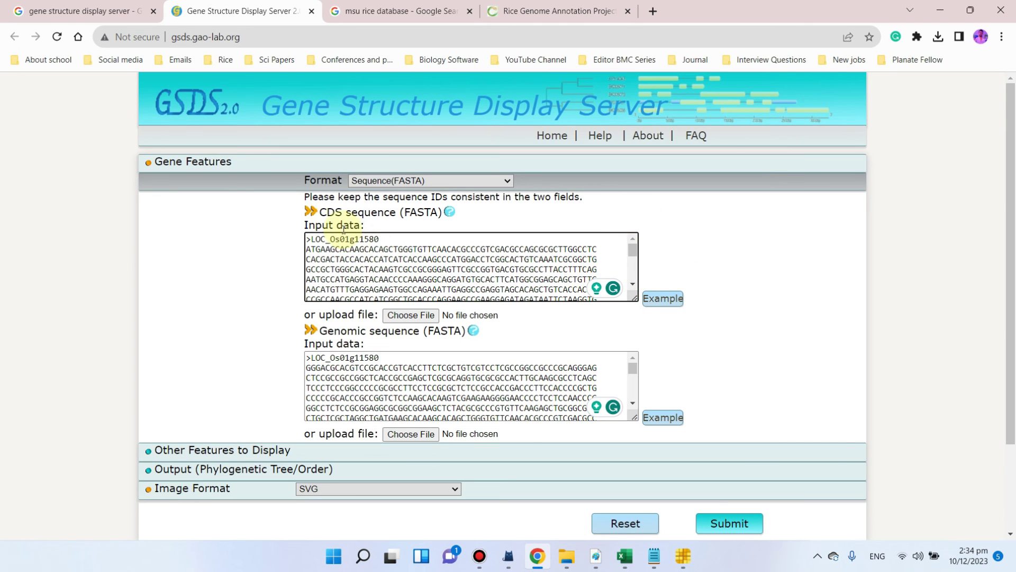
{"action": "scroll", "coordinate": [576, 316], "scroll_direction": "down", "scroll_amount": 2}
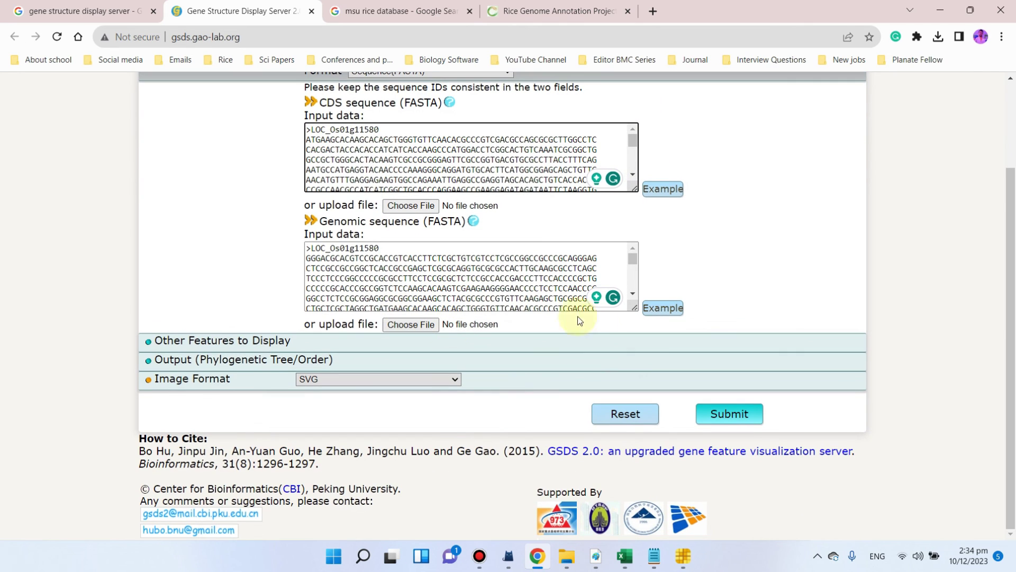
{"action": "left_click", "coordinate": [748, 417]}
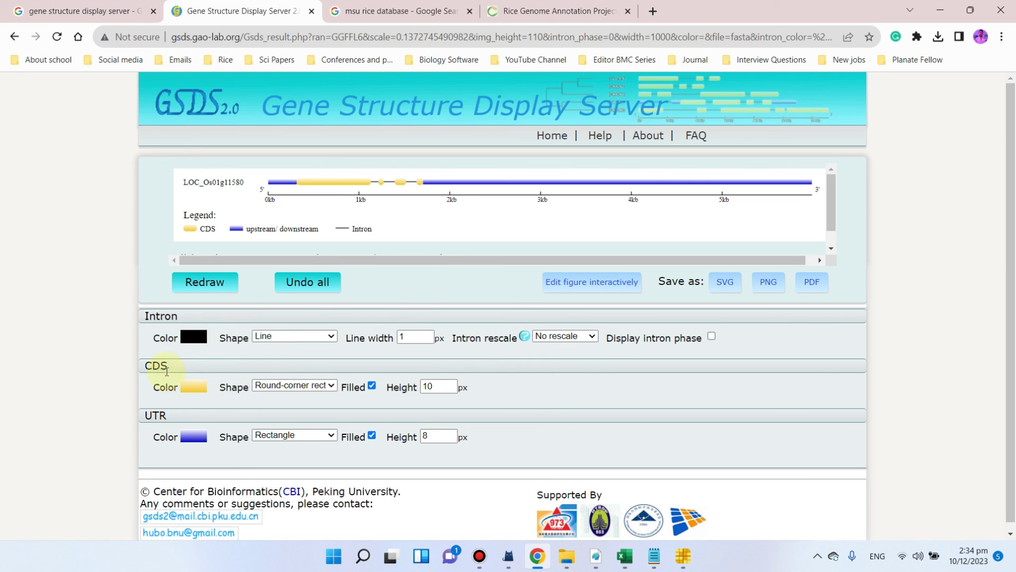
Step: Open the finished LOC_Os01g11580 gene structure diagram in the interactive figure editor
{"action": "left_click", "coordinate": [597, 289]}
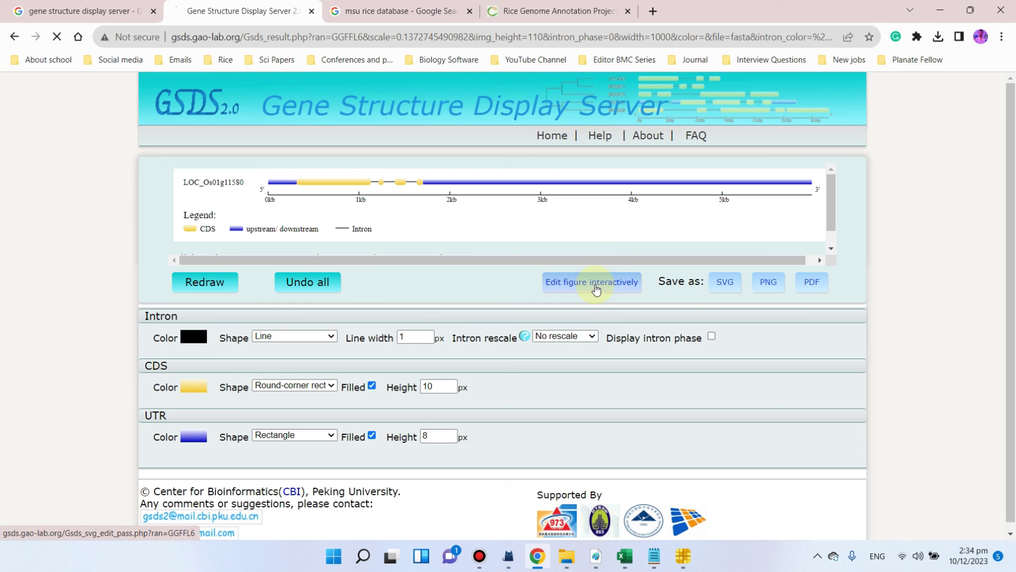